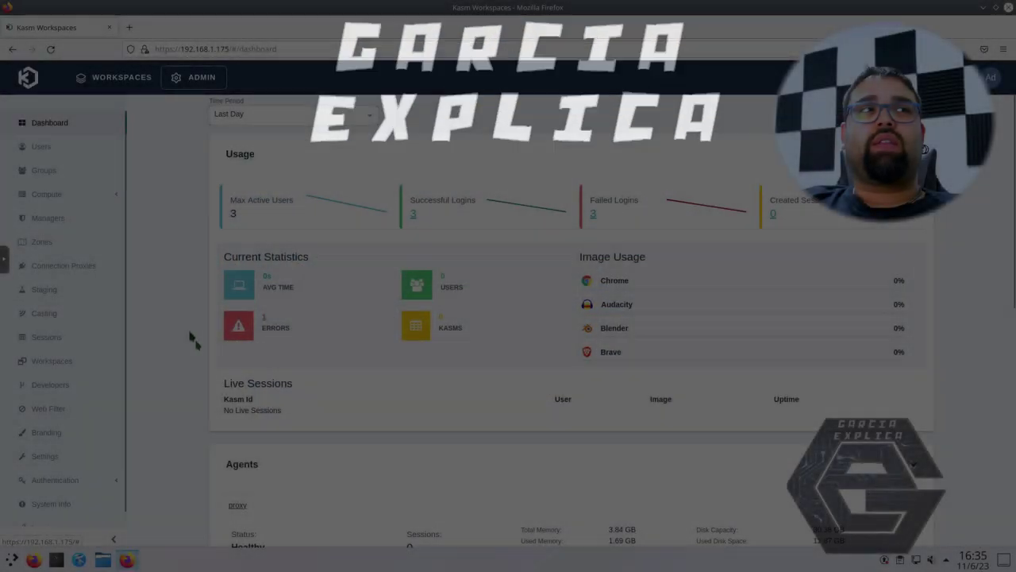
# Open the details of the All Users group and go to its group settings.
pyautogui.click(60, 172)
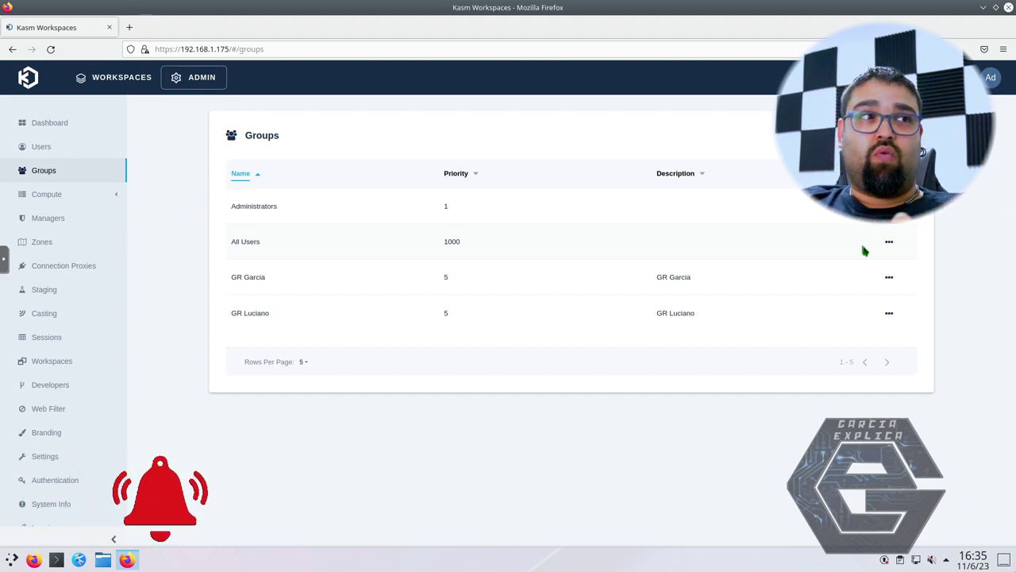
pyautogui.click(889, 242)
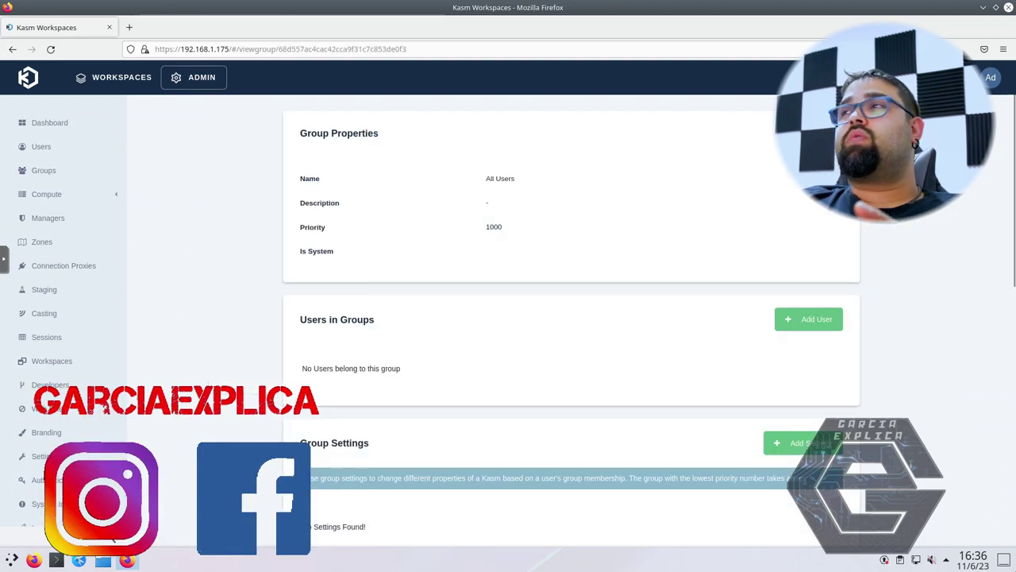
pyautogui.scroll(-3, 618, 354)
pyautogui.scroll(-4, 618, 353)
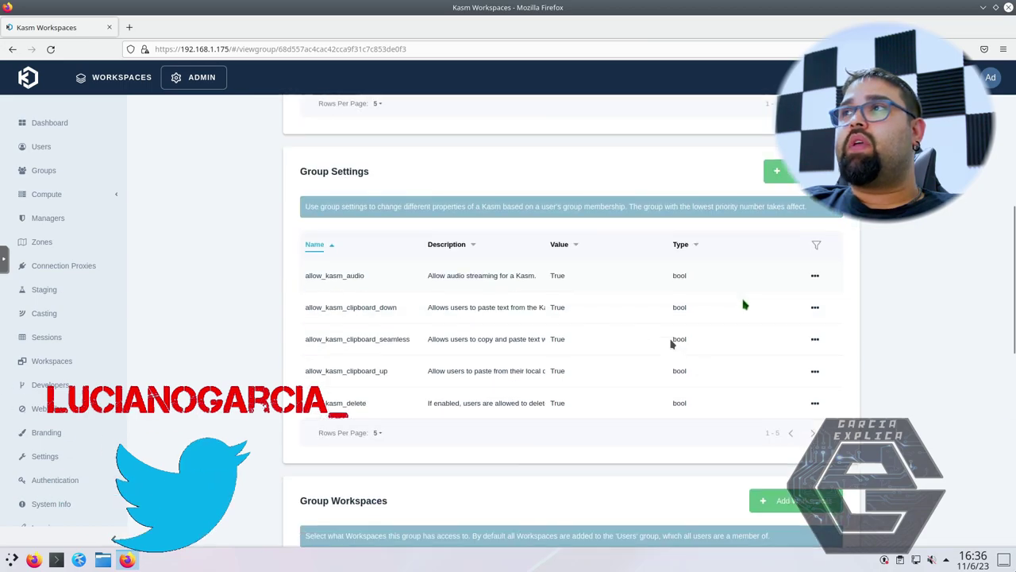
pyautogui.scroll(-1, 670, 343)
# Preview adding the enable_totp_two_factor setting with the value True to the All Users group, and leave without saving it.
pyautogui.click(776, 131)
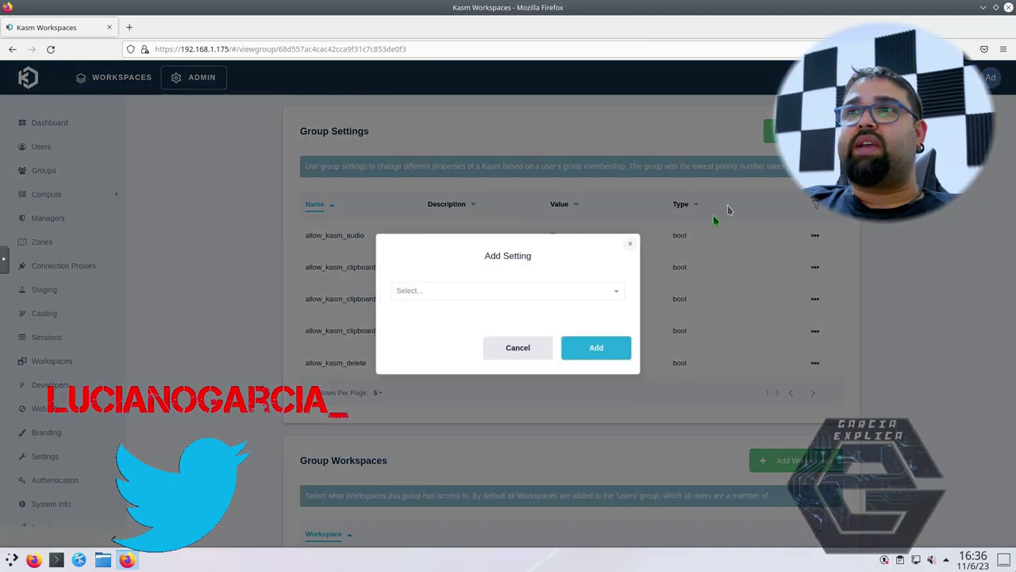
pyautogui.click(436, 292)
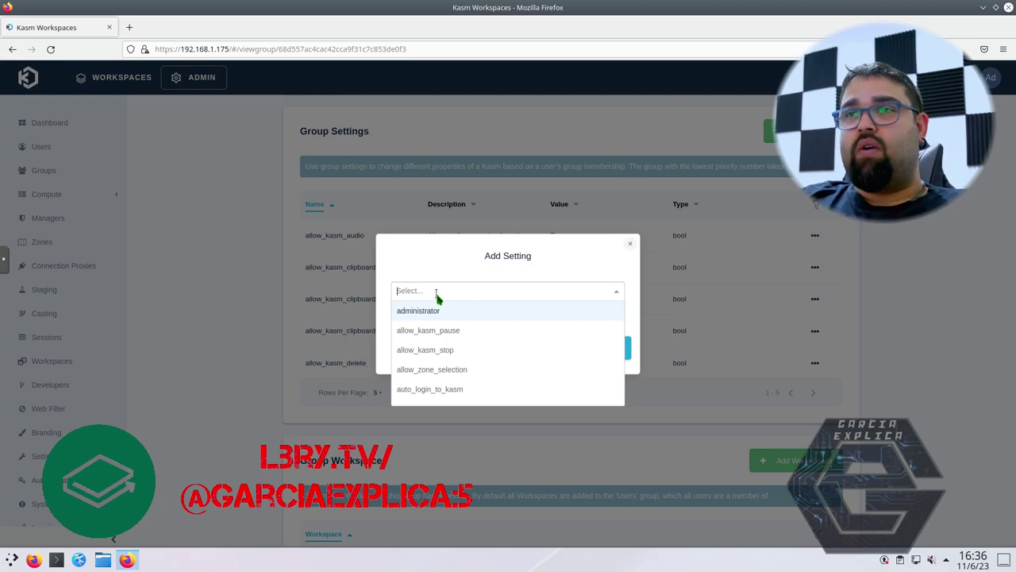
pyautogui.write('enal')
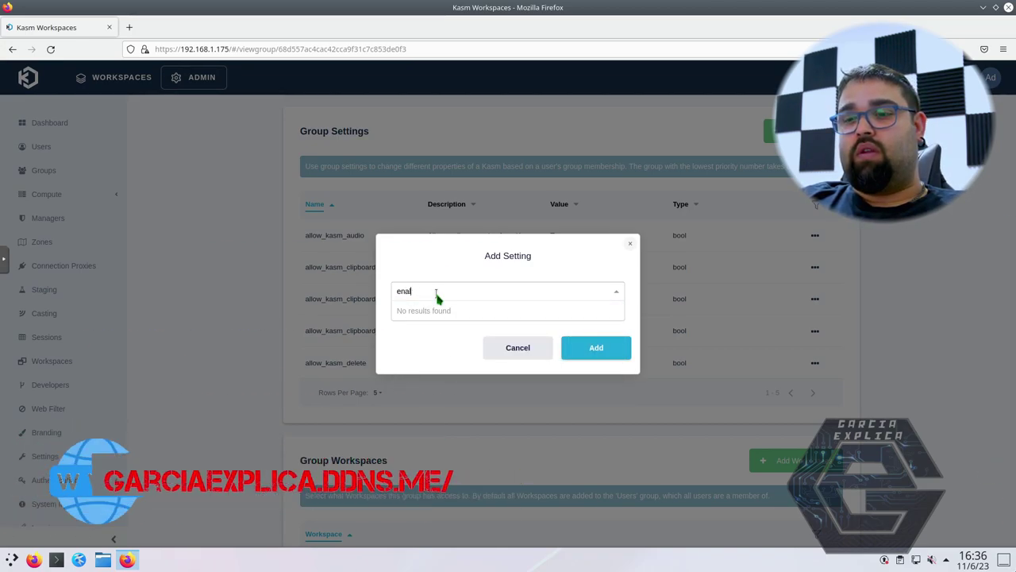
pyautogui.press('BackSpace')
pyautogui.write('ble')
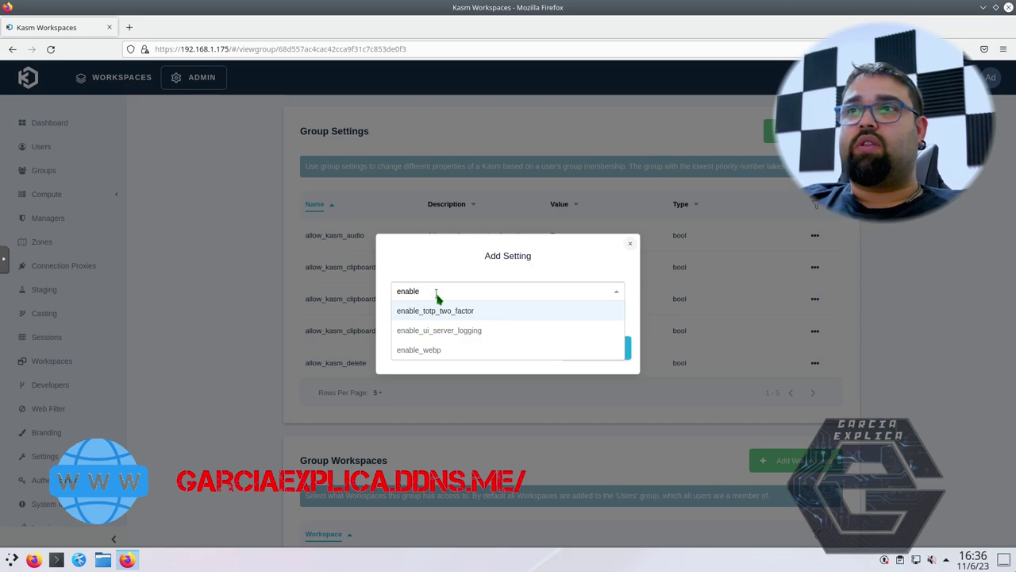
pyautogui.click(435, 311)
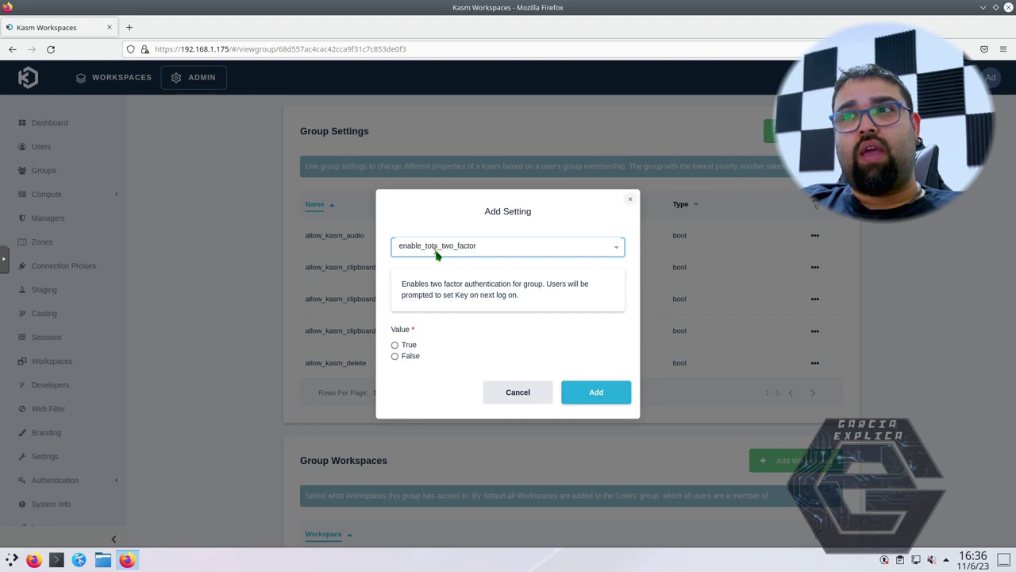
pyautogui.click(414, 346)
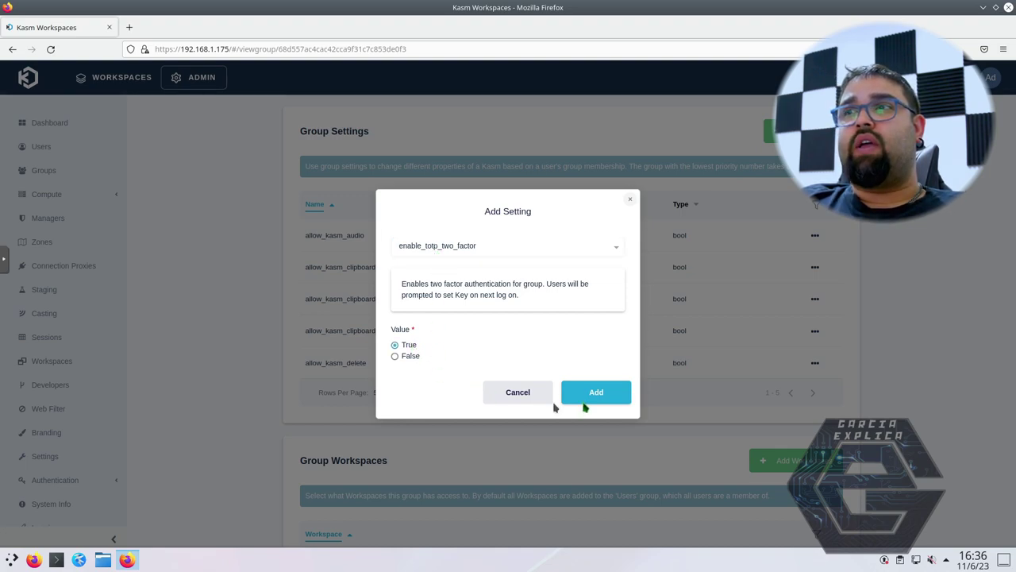
pyautogui.click(525, 400)
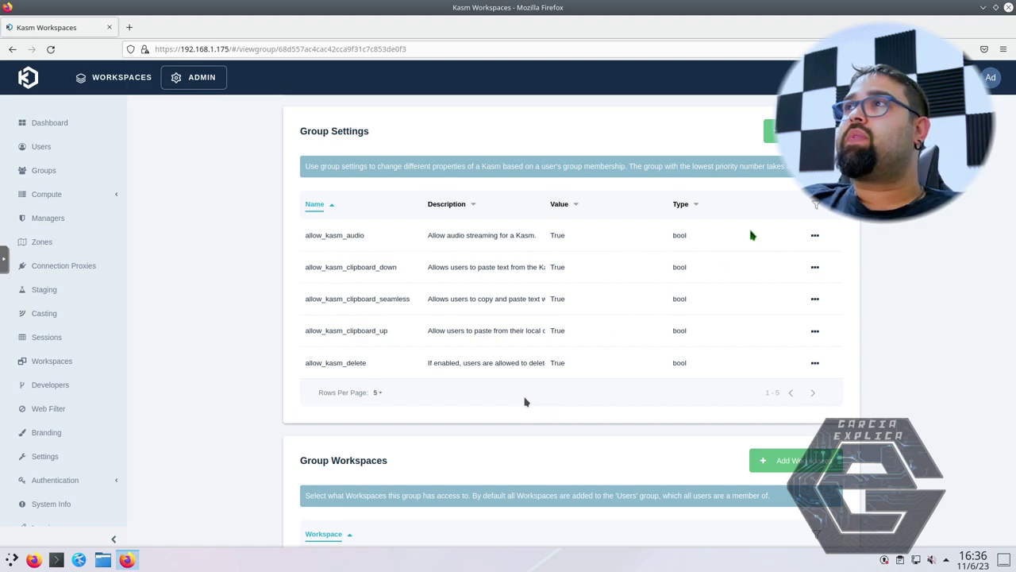
# Search the settings that can be added to the group for "idle" and "keep", and close the dialog without adding one.
pyautogui.scroll(3, 611, 318)
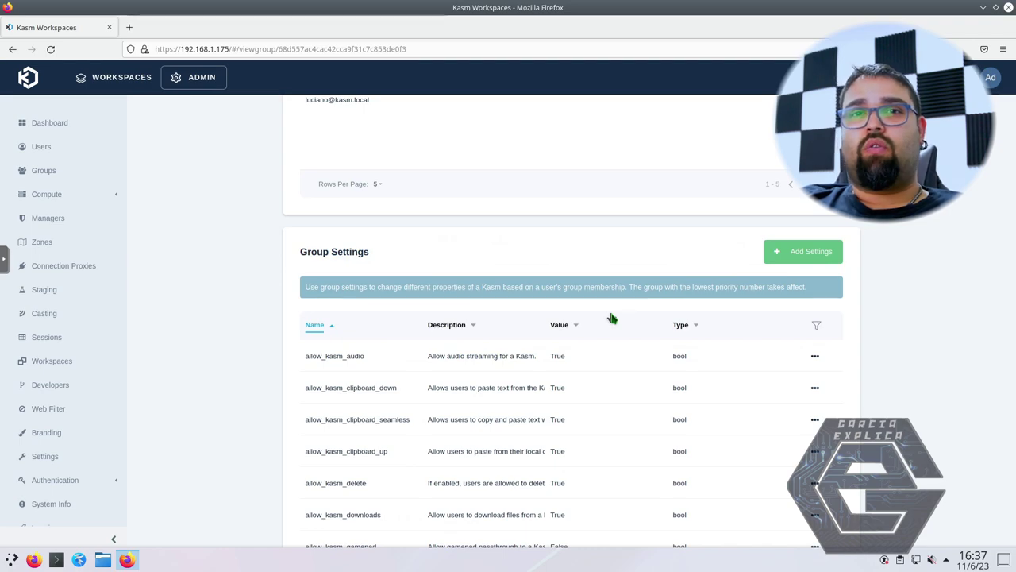
pyautogui.click(791, 261)
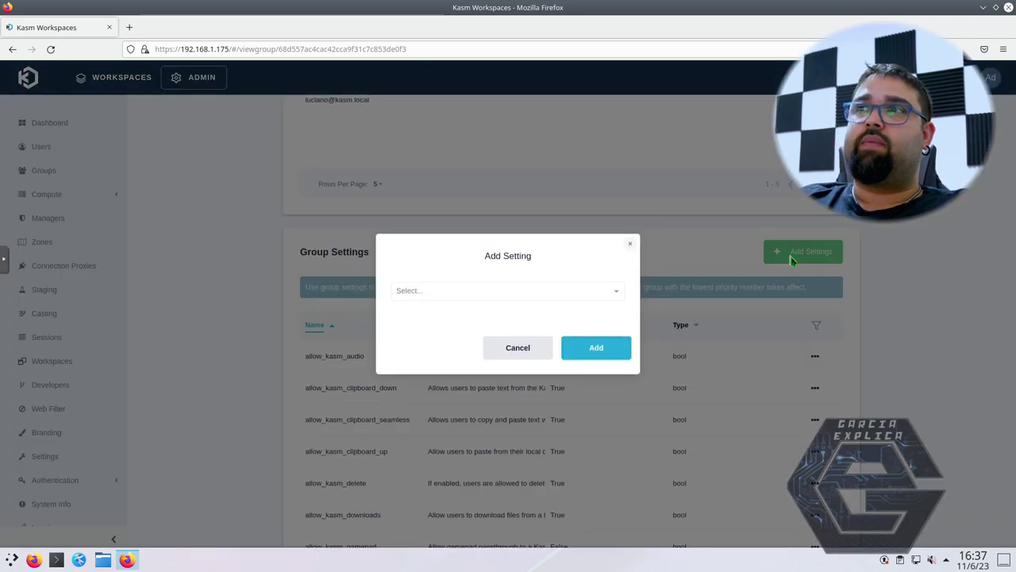
pyautogui.click(497, 292)
pyautogui.write('id')
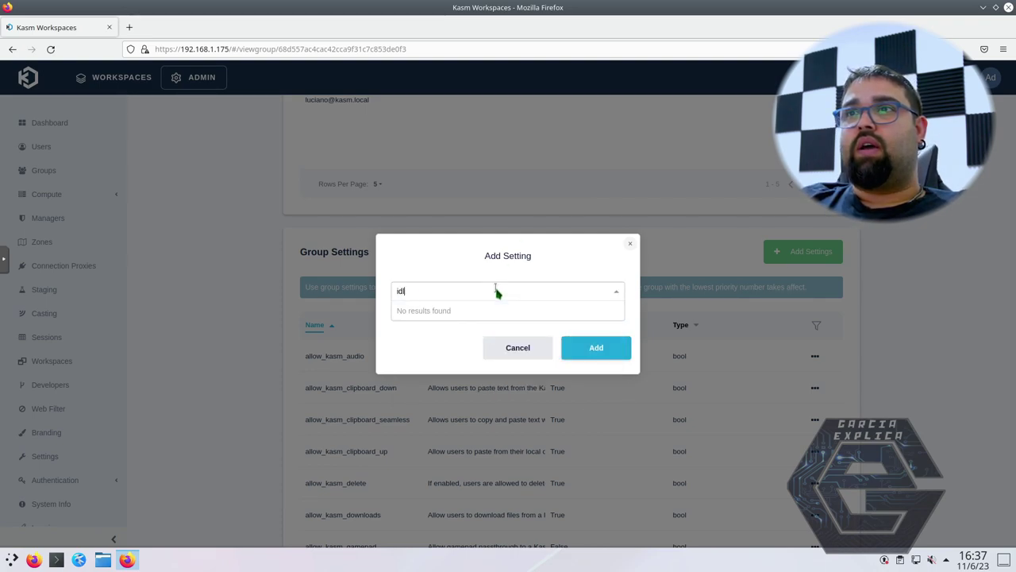
pyautogui.write('le')
pyautogui.press('BackSpace')
pyautogui.press('BackSpace')
pyautogui.press('BackSpace')
pyautogui.press('BackSpace')
pyautogui.write('keep')
pyautogui.press('BackSpace')
pyautogui.press('BackSpace')
pyautogui.press('BackSpace')
pyautogui.press('BackSpace')
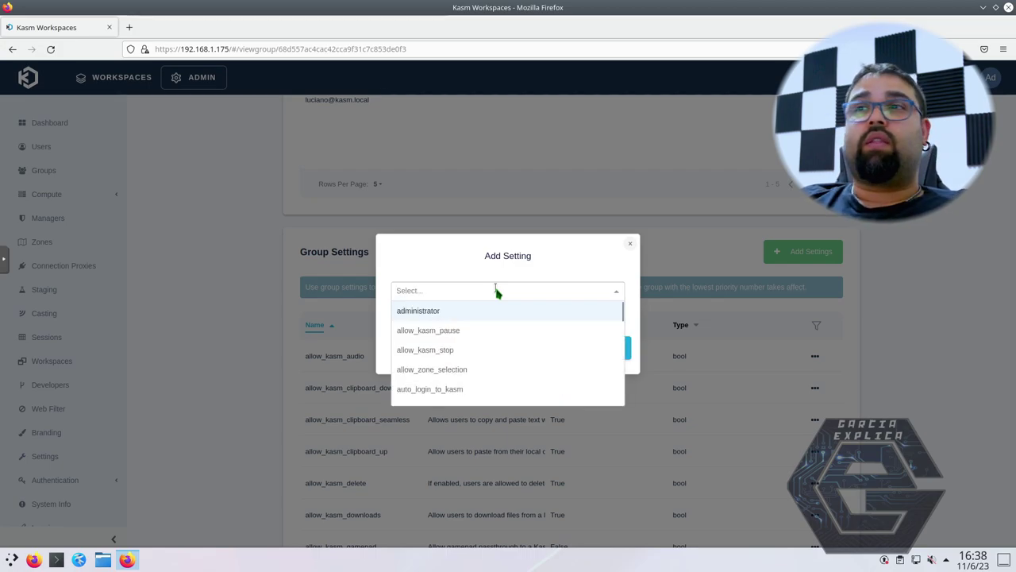
pyautogui.click(622, 274)
pyautogui.click(599, 350)
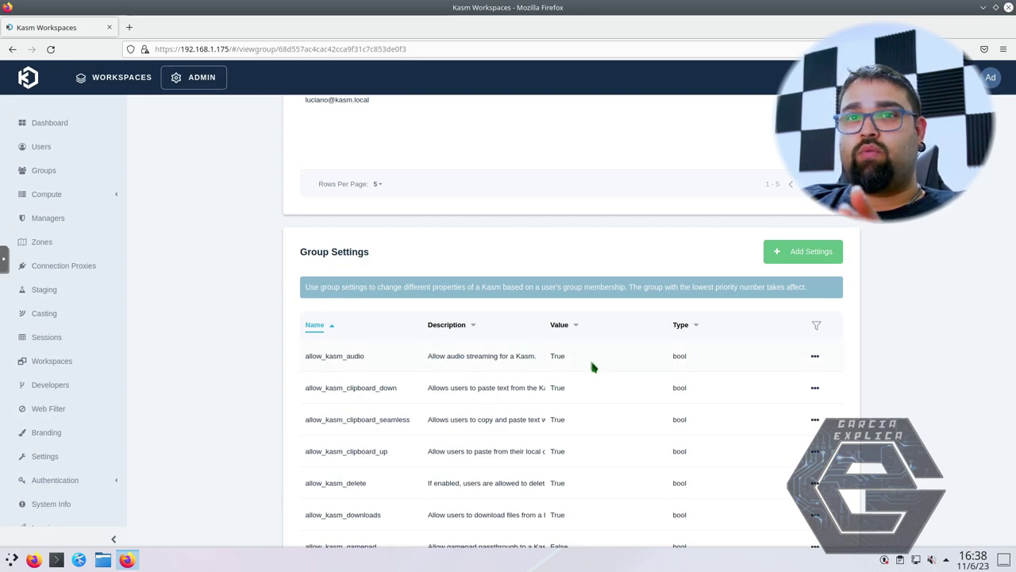
# Examine the descriptions and values of the idle_disconnect and keepalive_expiration settings in the group settings list.
pyautogui.scroll(-10, 591, 367)
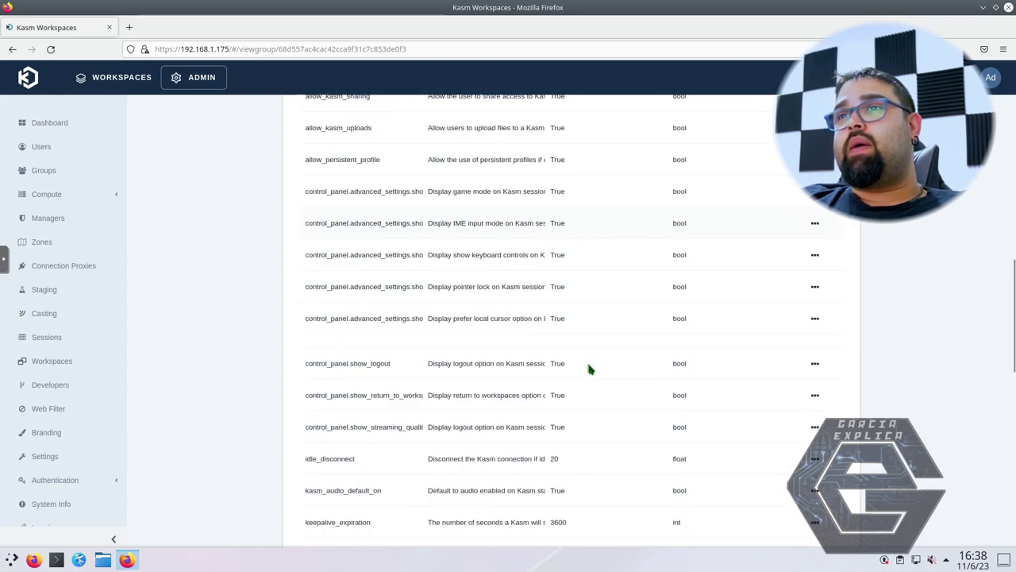
pyautogui.scroll(-2, 587, 368)
pyautogui.moveTo(301, 299); pyautogui.dragTo(576, 307)
pyautogui.click(656, 308)
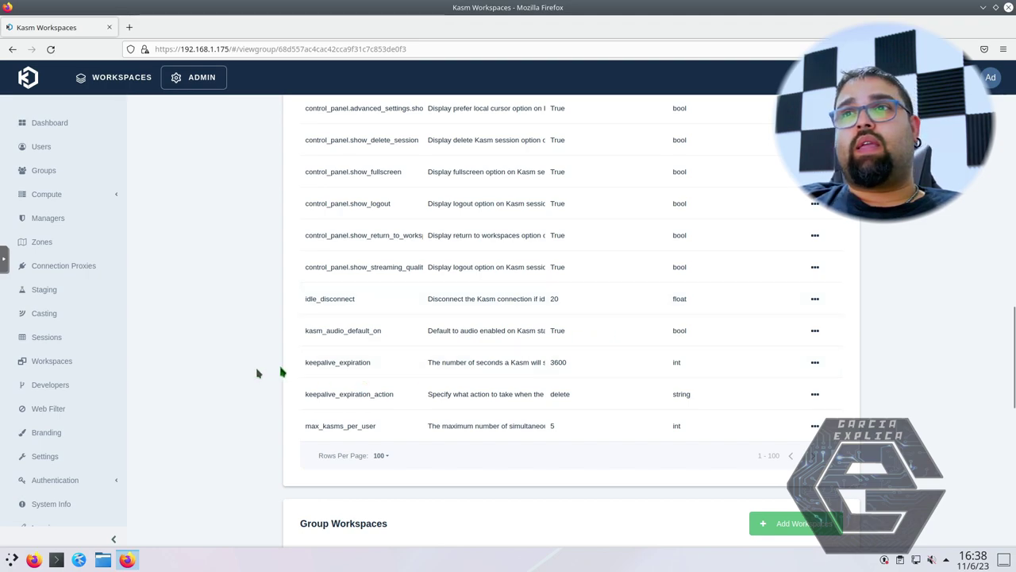
pyautogui.moveTo(302, 363); pyautogui.dragTo(524, 374)
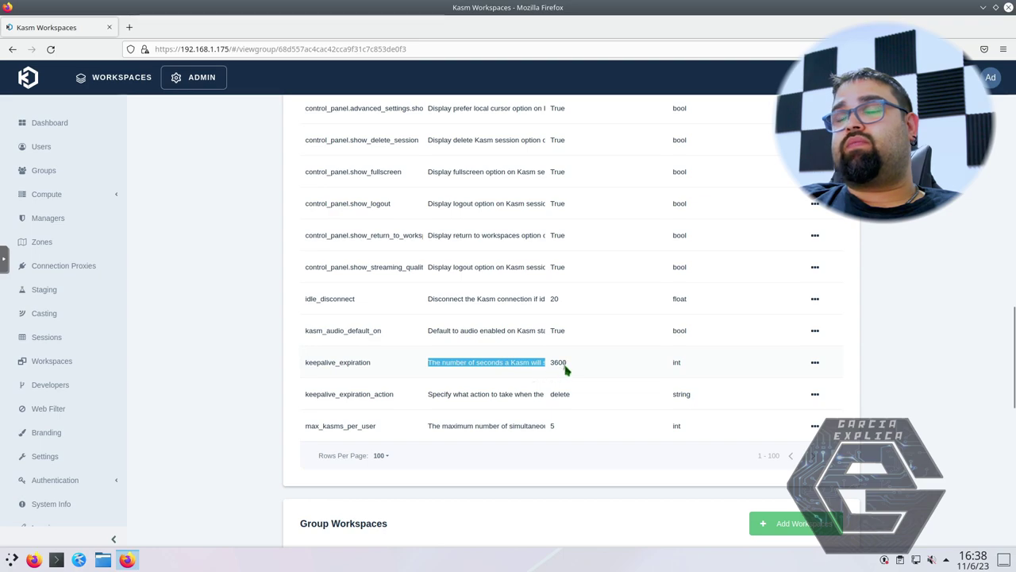
pyautogui.click(565, 369)
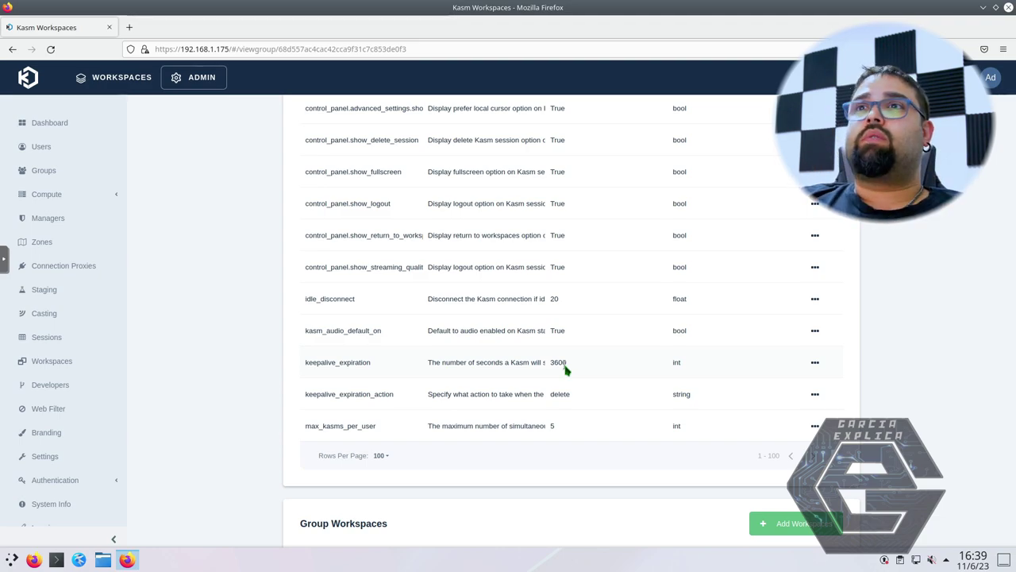
pyautogui.moveTo(547, 299); pyautogui.dragTo(555, 298)
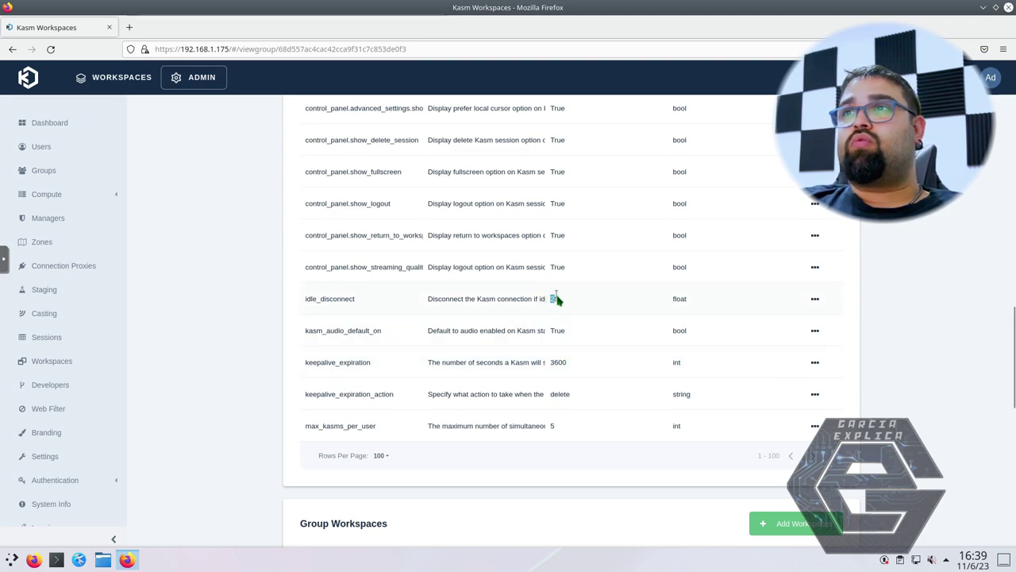
pyautogui.click(557, 364)
pyautogui.doubleClick(557, 364)
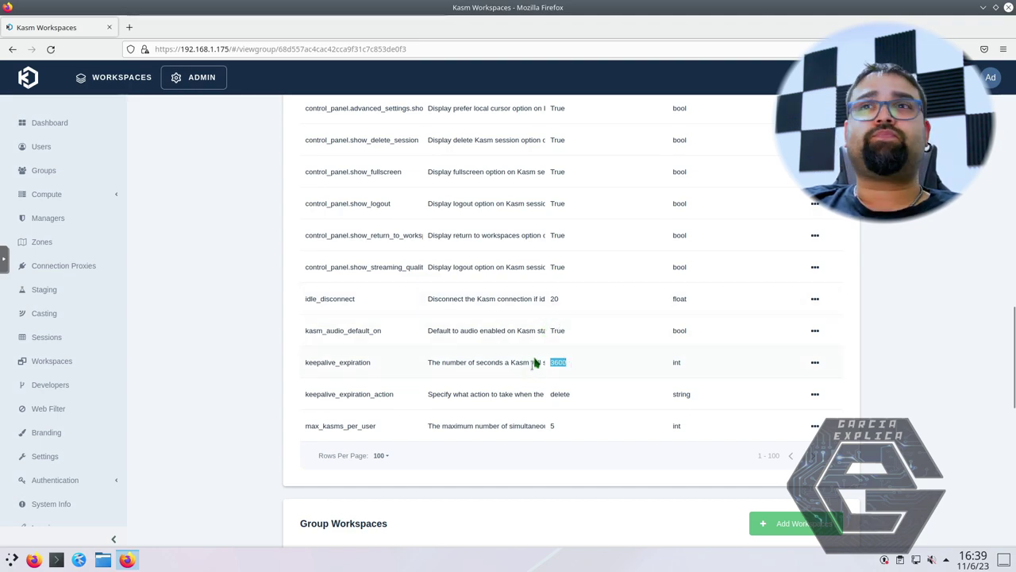
# Look up the inject_ssh_keys setting among those that can be added, review its description and options, and leave without adding it.
pyautogui.scroll(15, 536, 359)
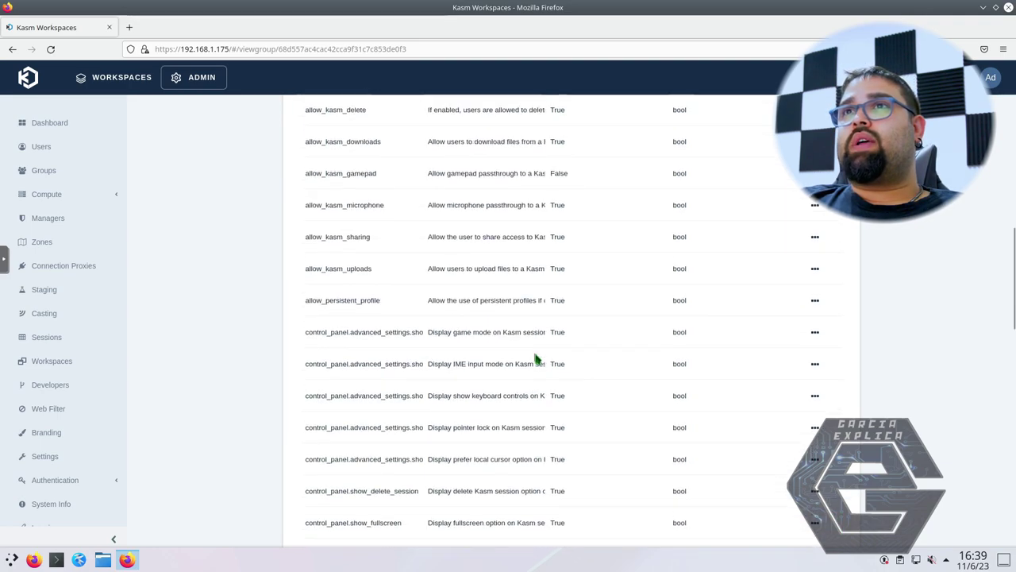
pyautogui.scroll(-2, 756, 407)
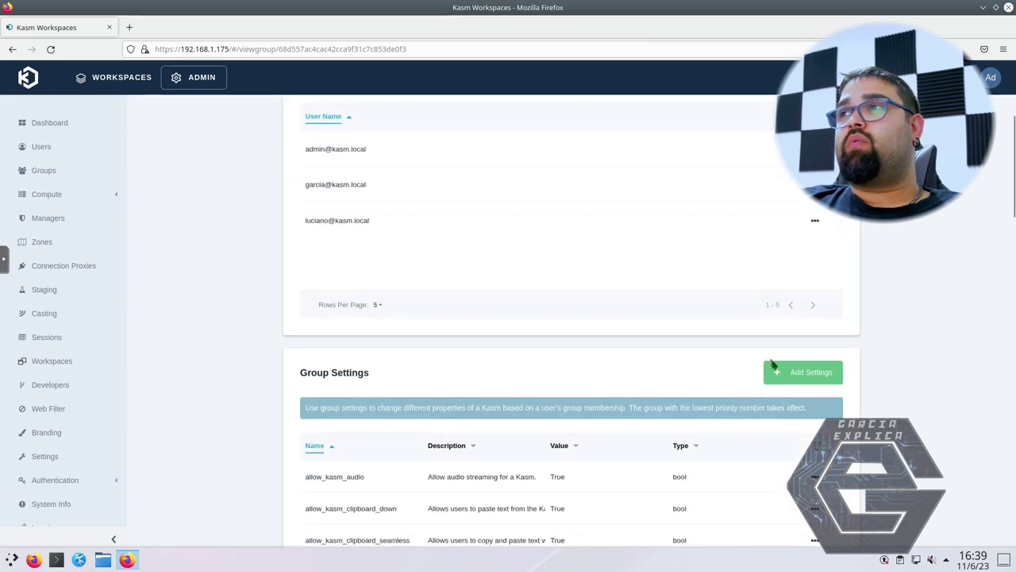
pyautogui.click(784, 378)
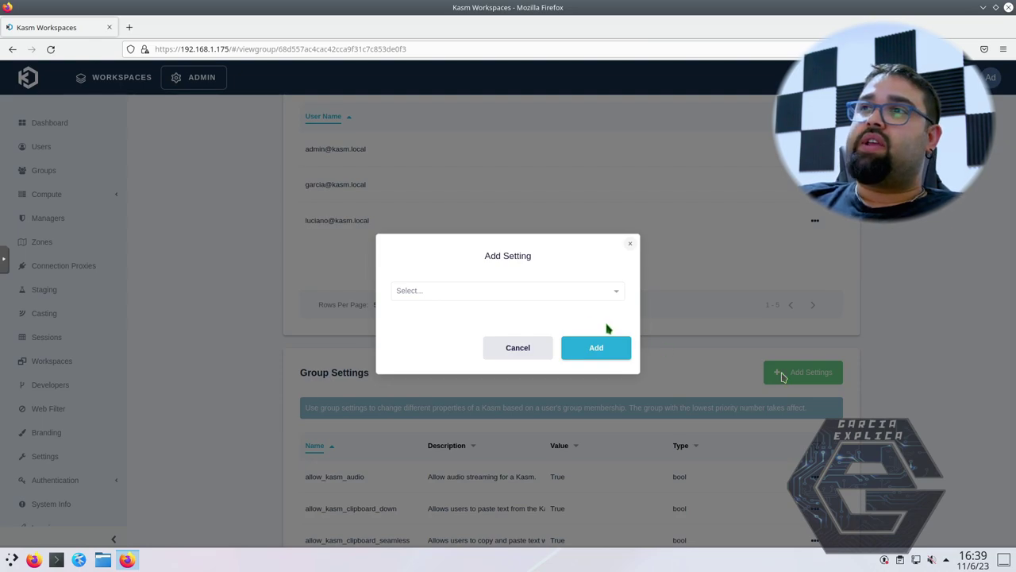
pyautogui.click(562, 292)
pyautogui.write('inj')
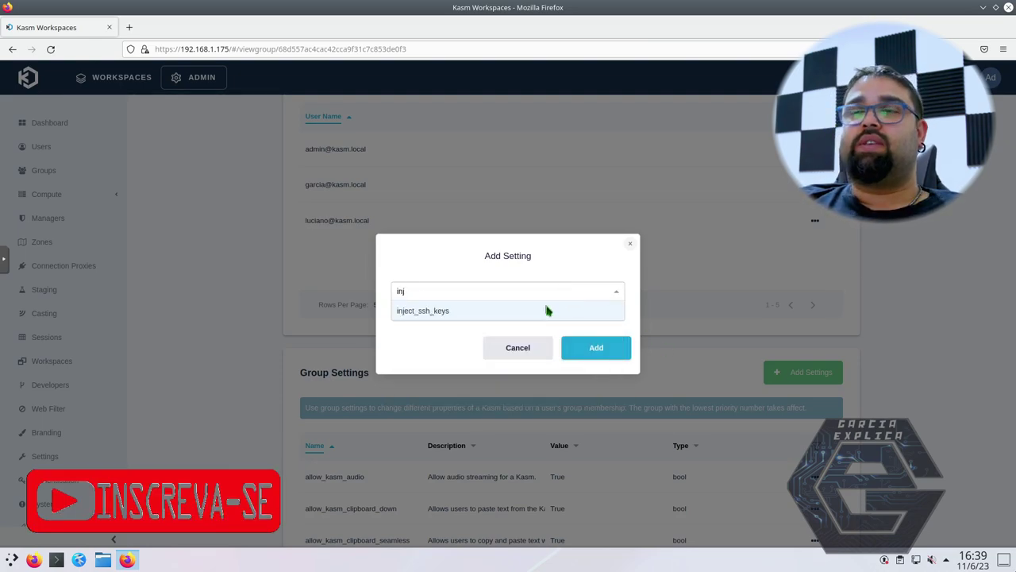
pyautogui.click(547, 310)
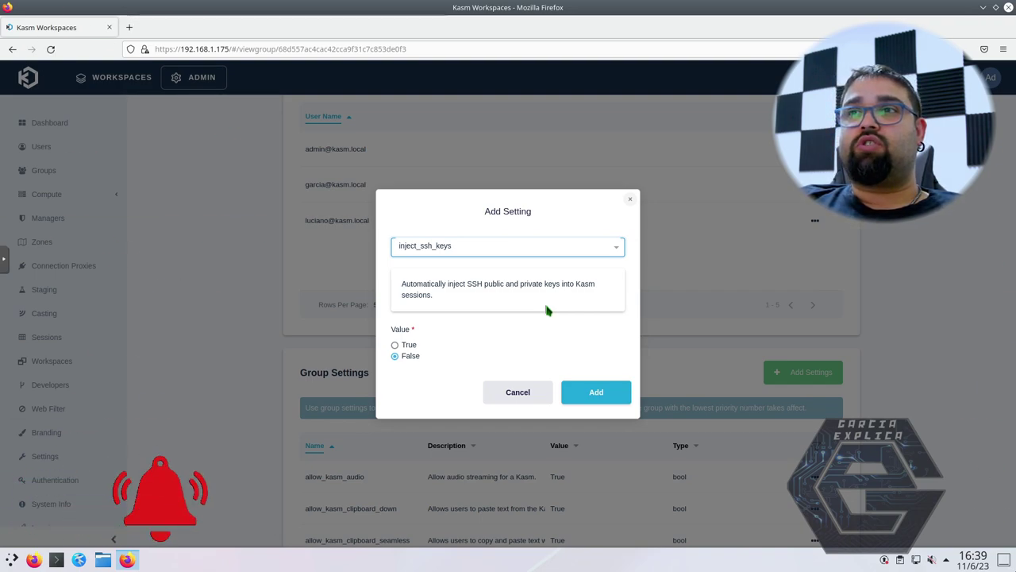
pyautogui.click(517, 392)
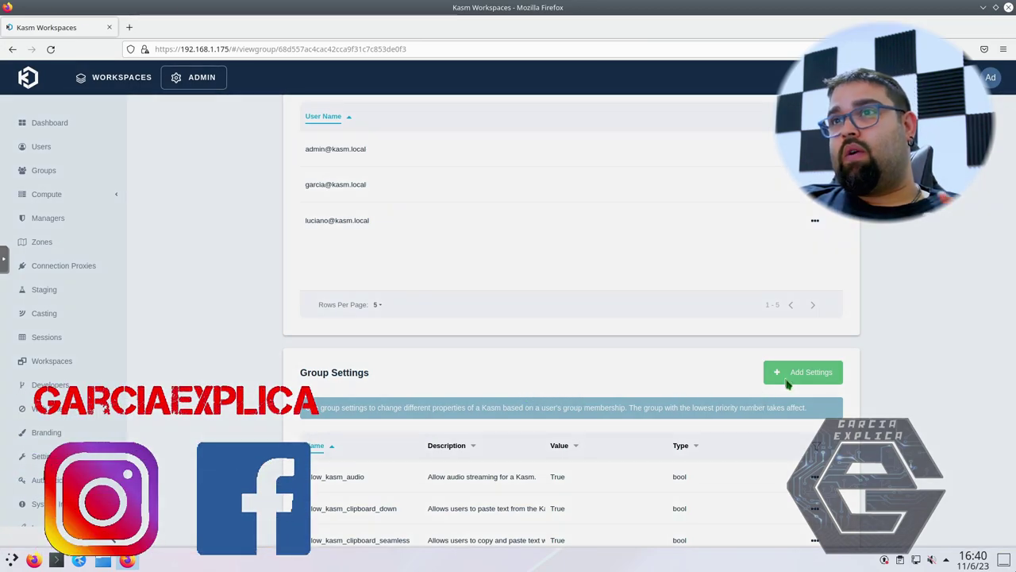
# Search the settings that can be added to the group for "allow_kasm_d", and leave without adding one.
pyautogui.click(787, 379)
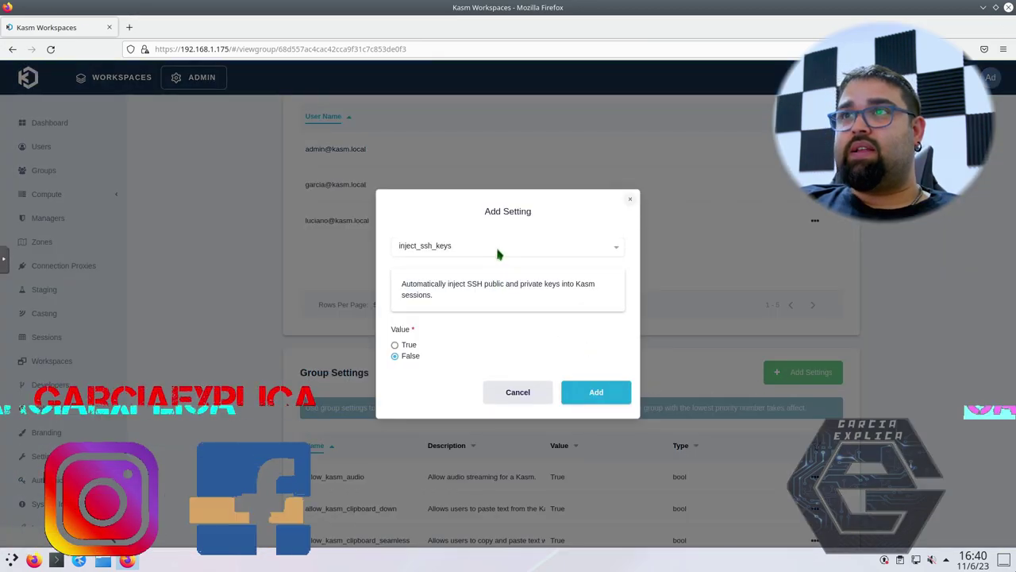
pyautogui.click(421, 245)
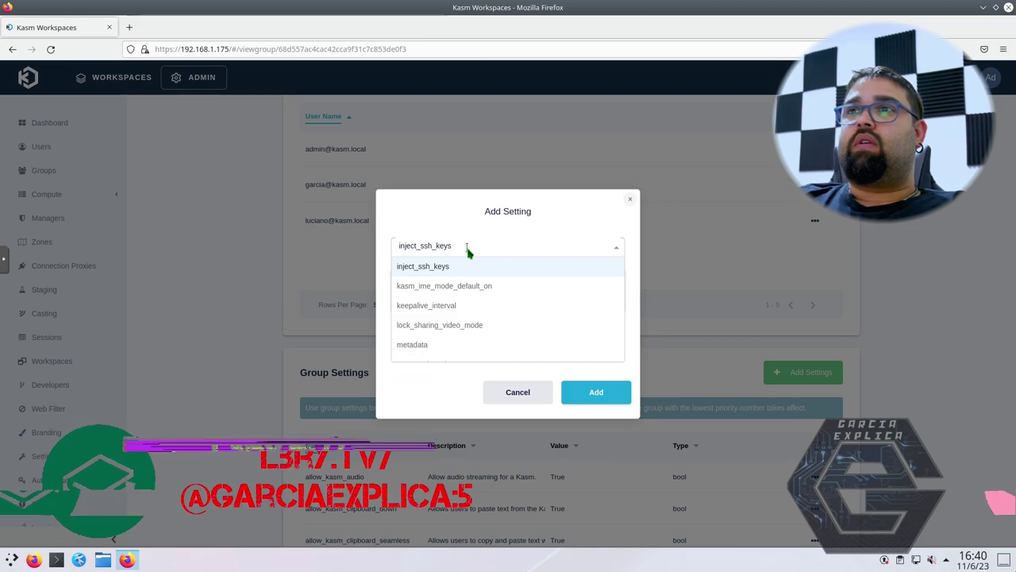
pyautogui.write('asdasda')
pyautogui.hotkey('ctrl', 'a')
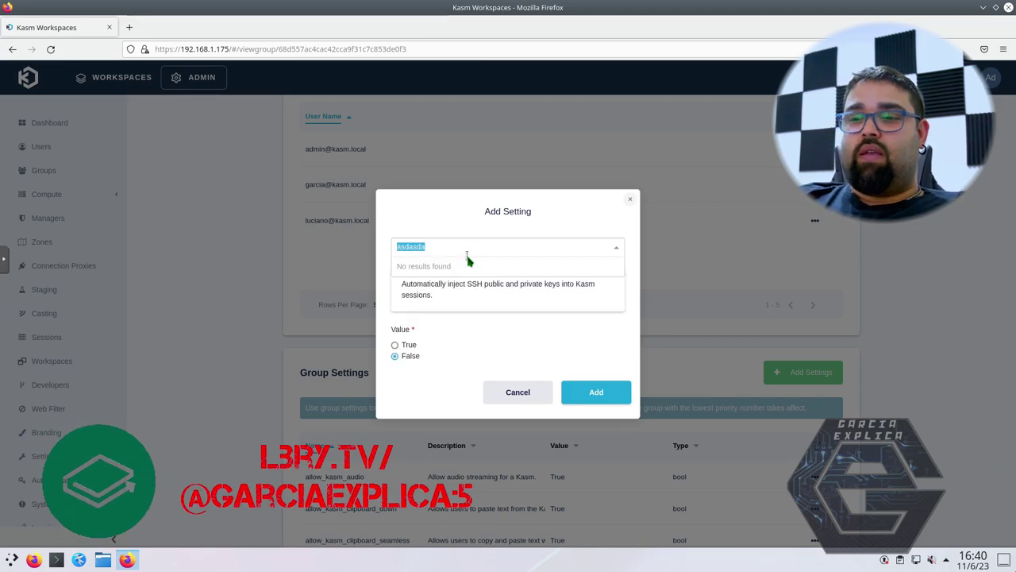
pyautogui.write('allow')
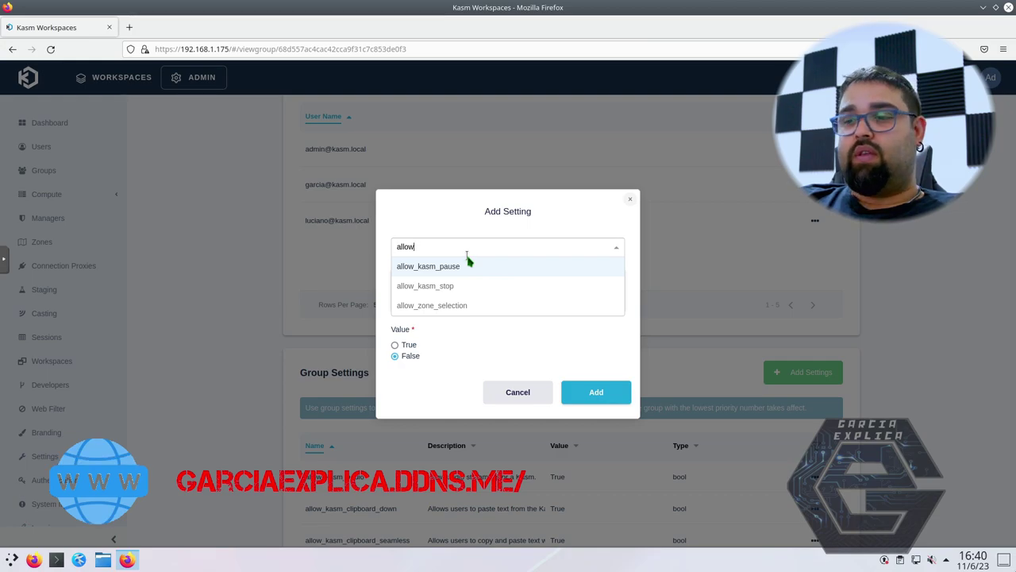
pyautogui.write('_kasm_d')
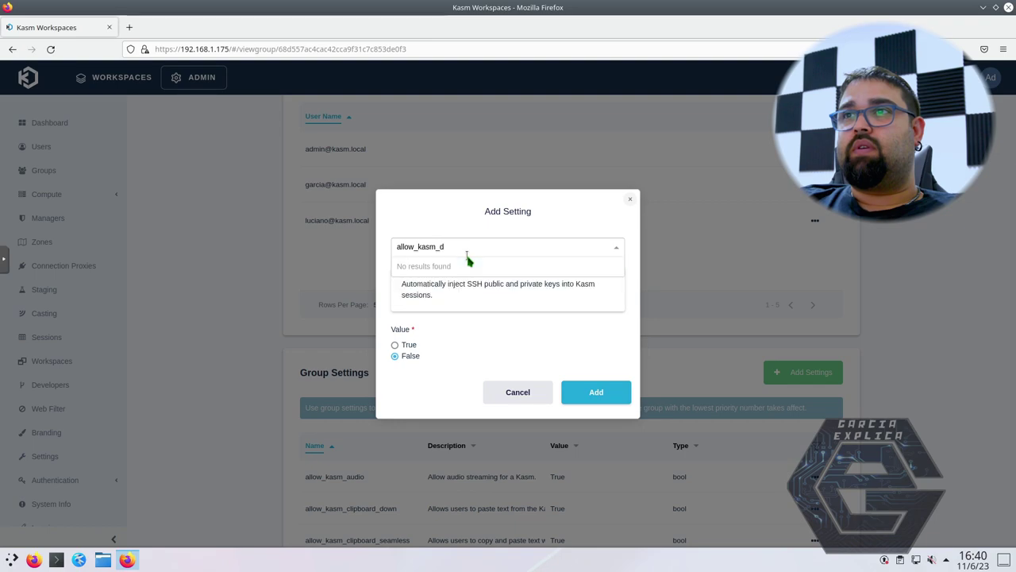
pyautogui.click(536, 395)
# Find the allow_kasm_downloads setting in the existing group settings and examine its description and value.
pyautogui.scroll(-4, 536, 395)
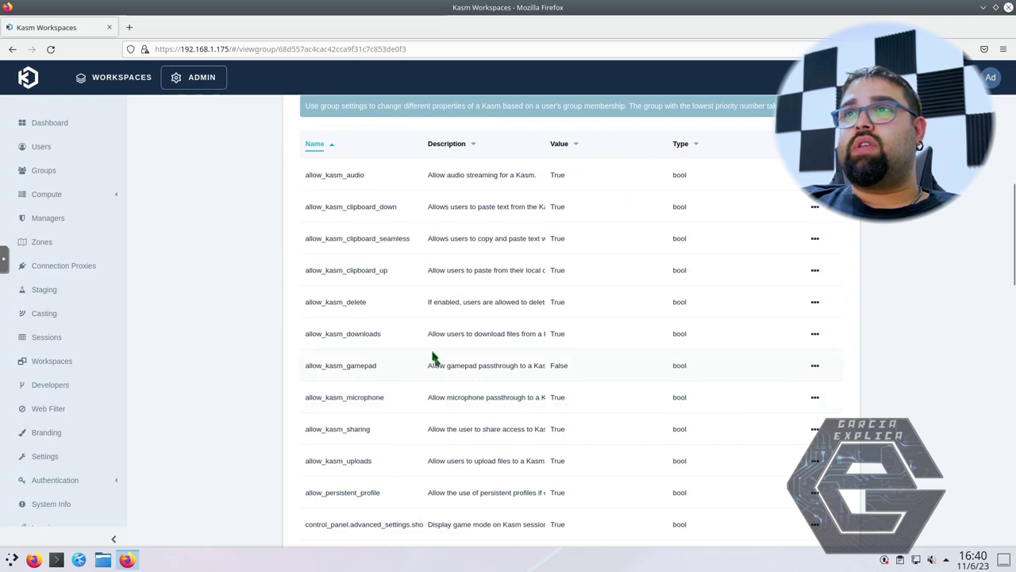
pyautogui.moveTo(424, 338); pyautogui.dragTo(567, 342)
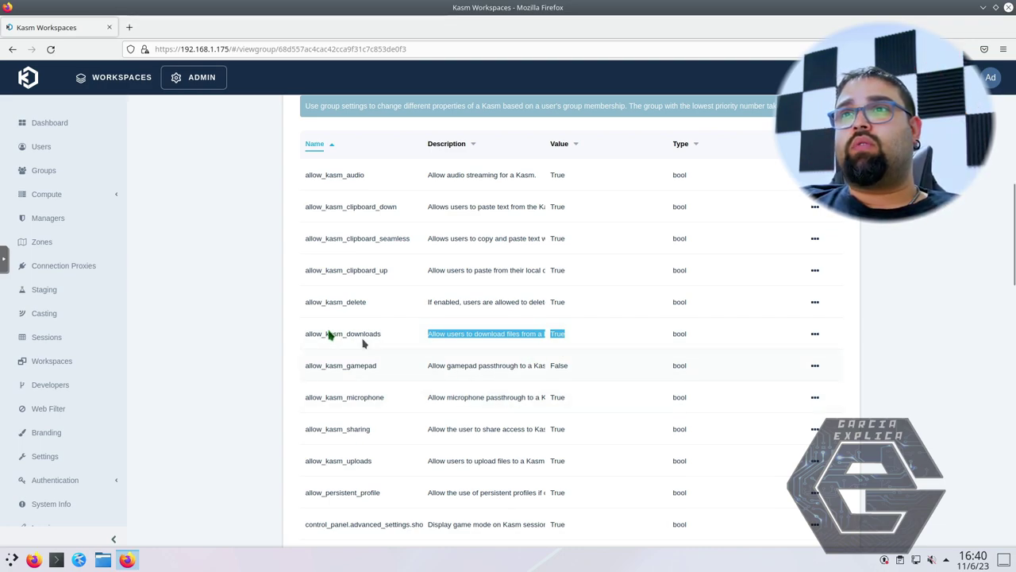
pyautogui.moveTo(321, 337); pyautogui.dragTo(555, 348)
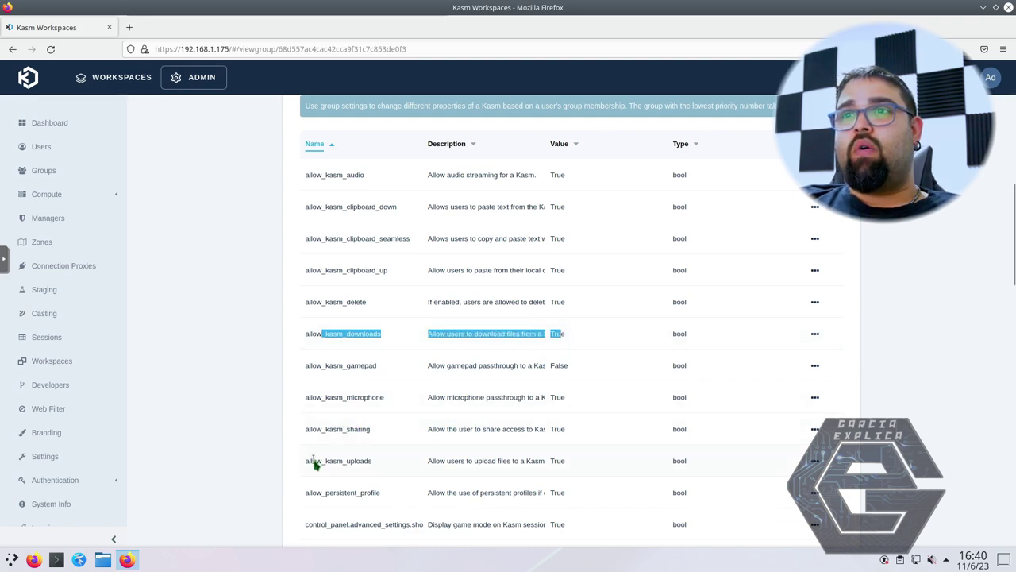
# Examine the allow_kasm_uploads, allow_kasm_gamepad, allow_kasm_microphone and allow_kasm_sharing settings in the group settings list.
pyautogui.moveTo(314, 462); pyautogui.dragTo(374, 462)
pyautogui.moveTo(466, 466); pyautogui.dragTo(565, 460)
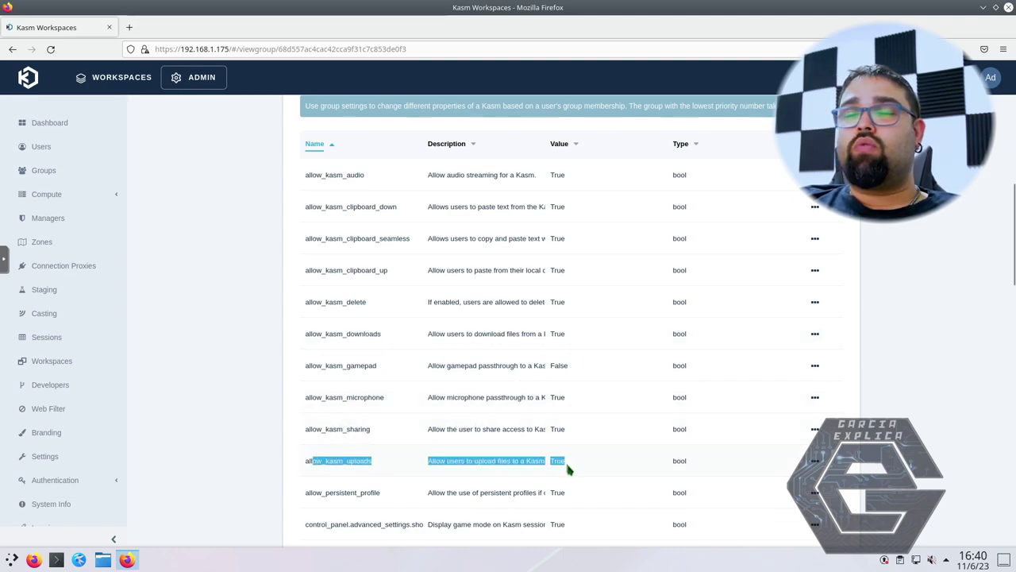
pyautogui.click(490, 462)
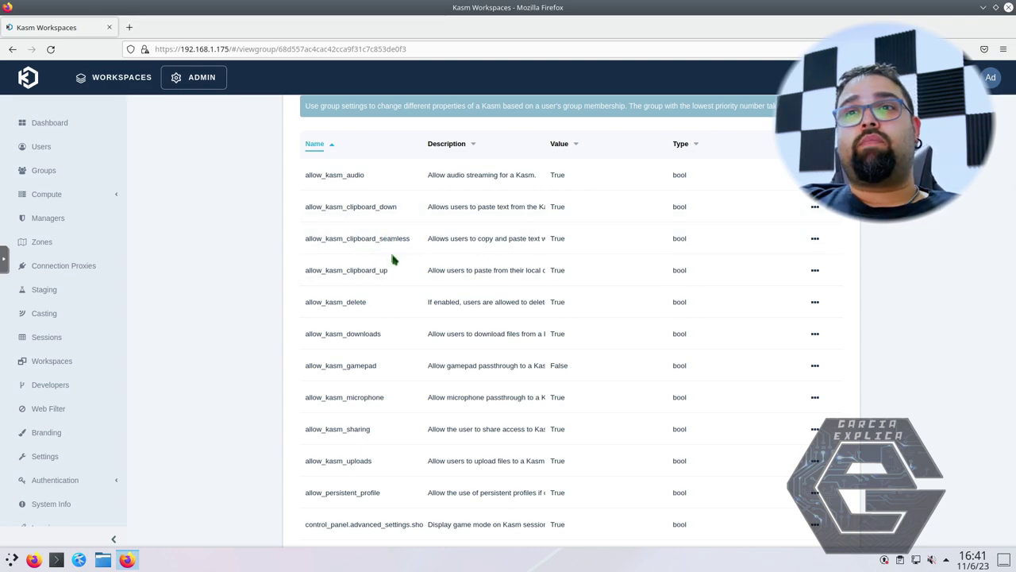
pyautogui.moveTo(378, 368); pyautogui.dragTo(336, 380)
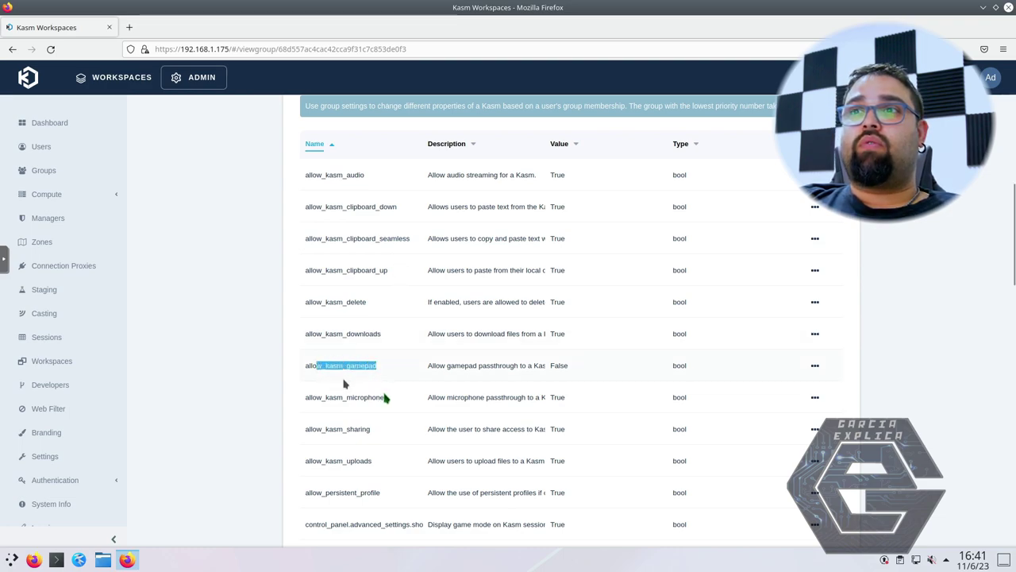
pyautogui.doubleClick(382, 397)
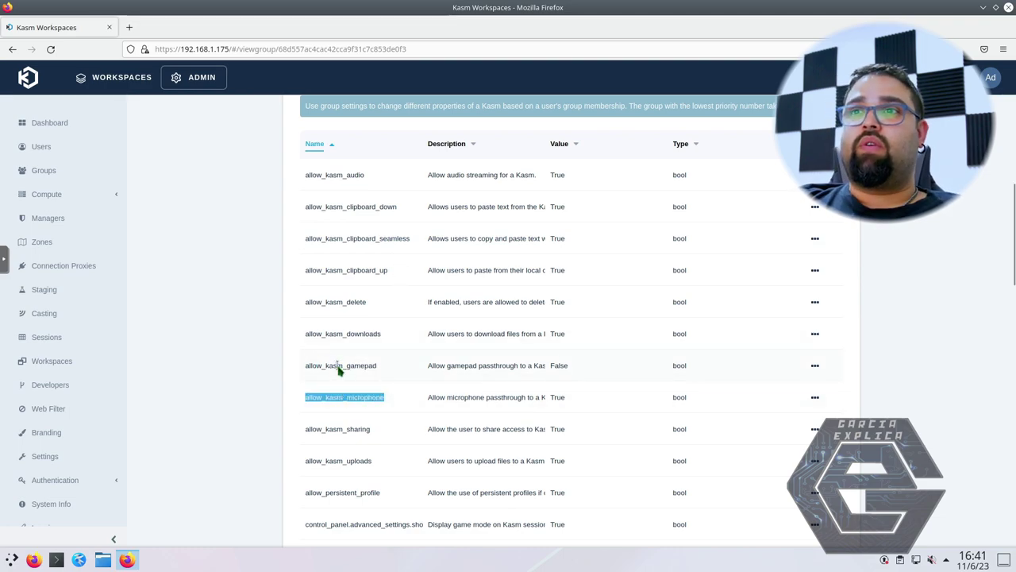
pyautogui.moveTo(387, 433); pyautogui.dragTo(342, 434)
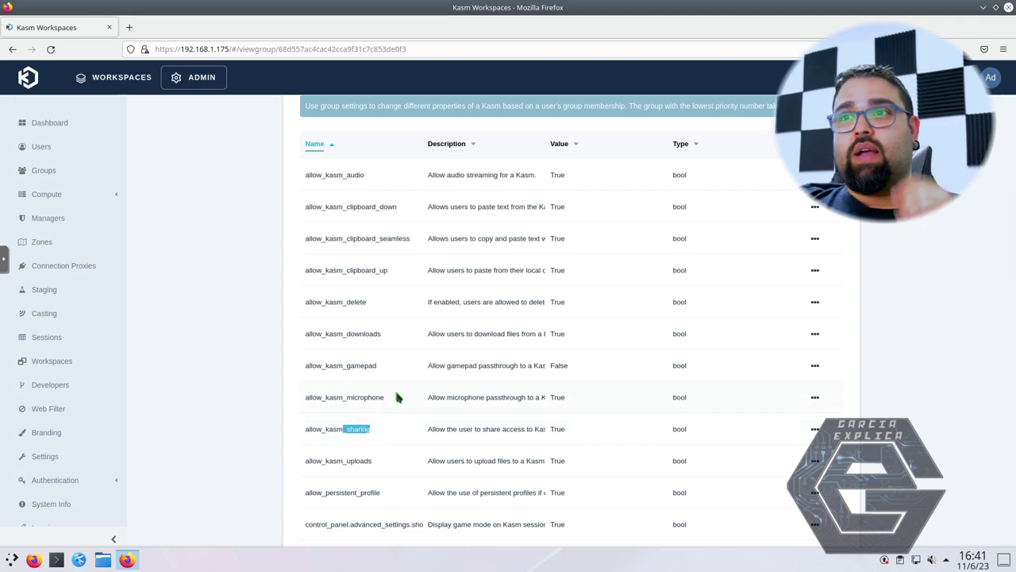
# Examine the remaining group settings, from the control panel display options through max_kasms_per_user.
pyautogui.scroll(-1, 398, 399)
pyautogui.scroll(-3, 396, 389)
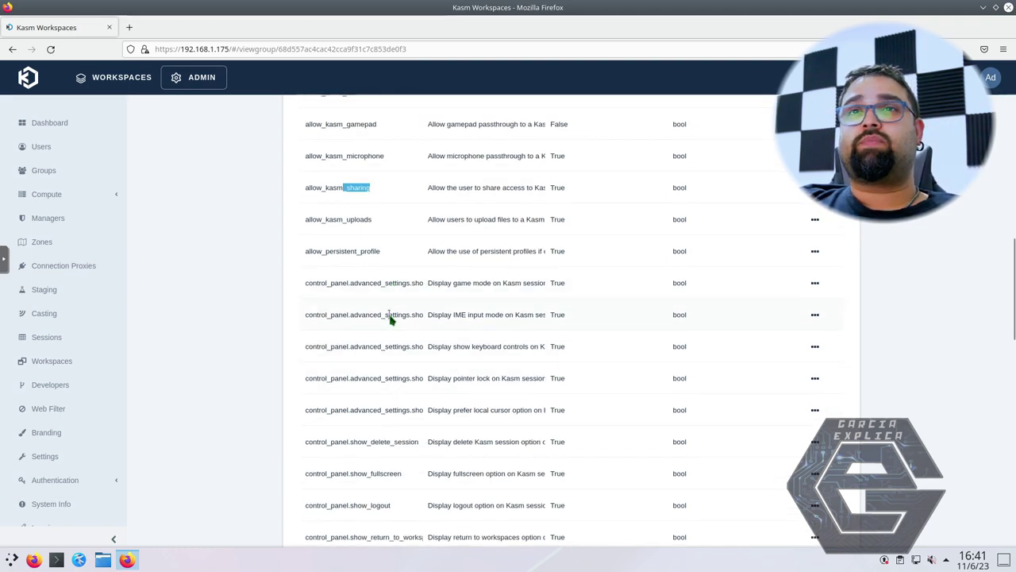
pyautogui.scroll(-3, 390, 317)
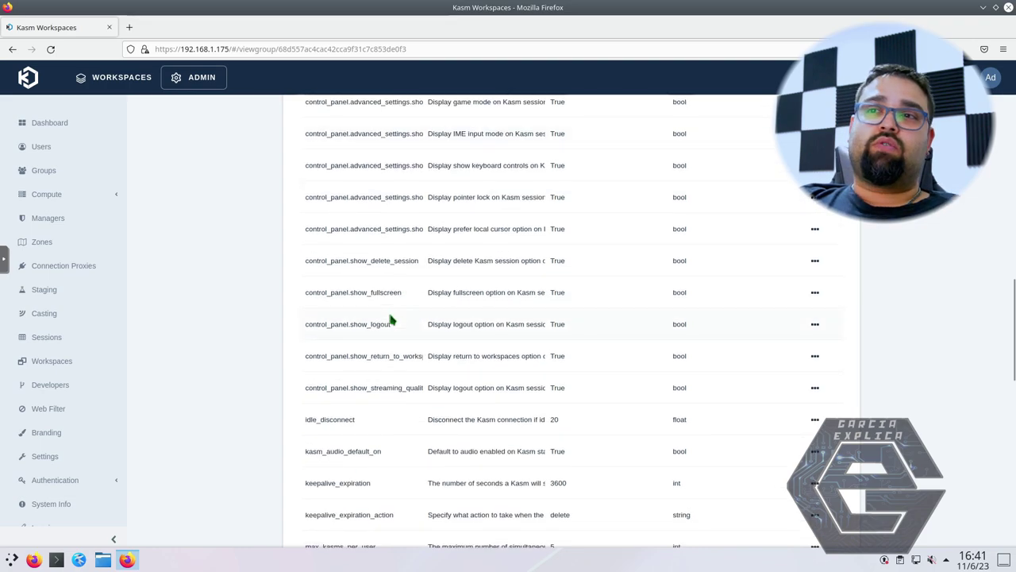
pyautogui.scroll(-3, 391, 319)
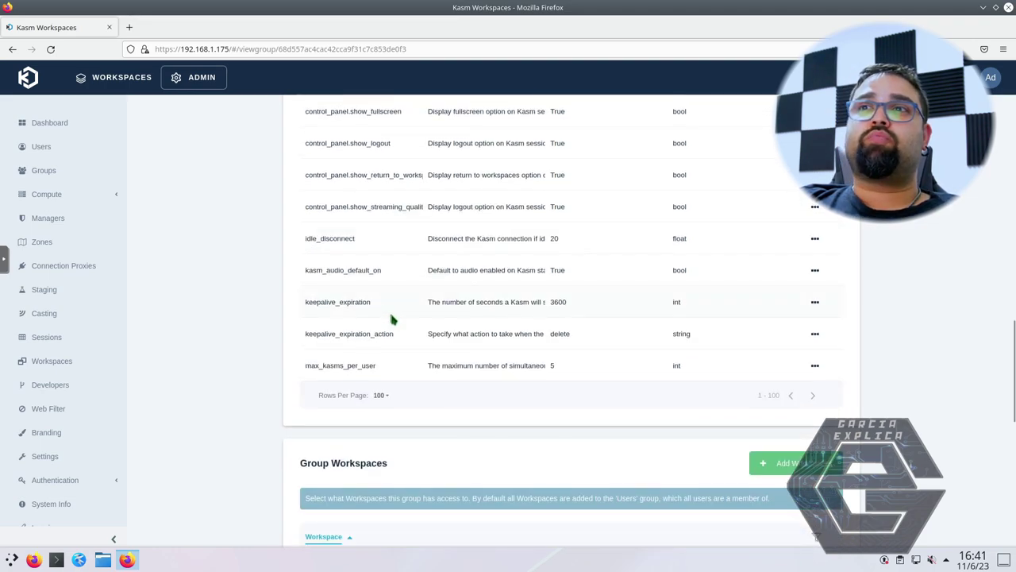
pyautogui.scroll(1, 391, 319)
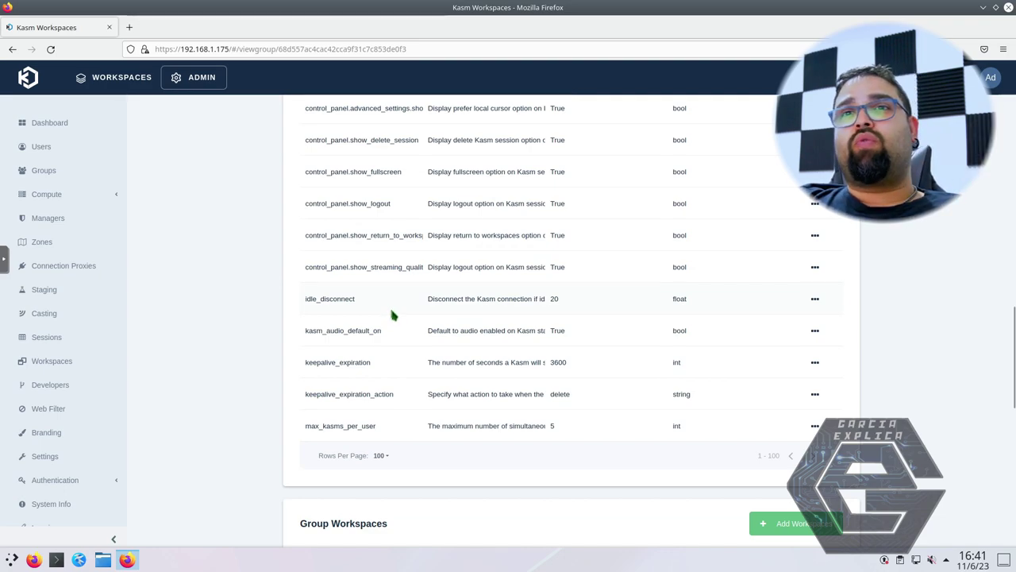
pyautogui.scroll(6, 391, 309)
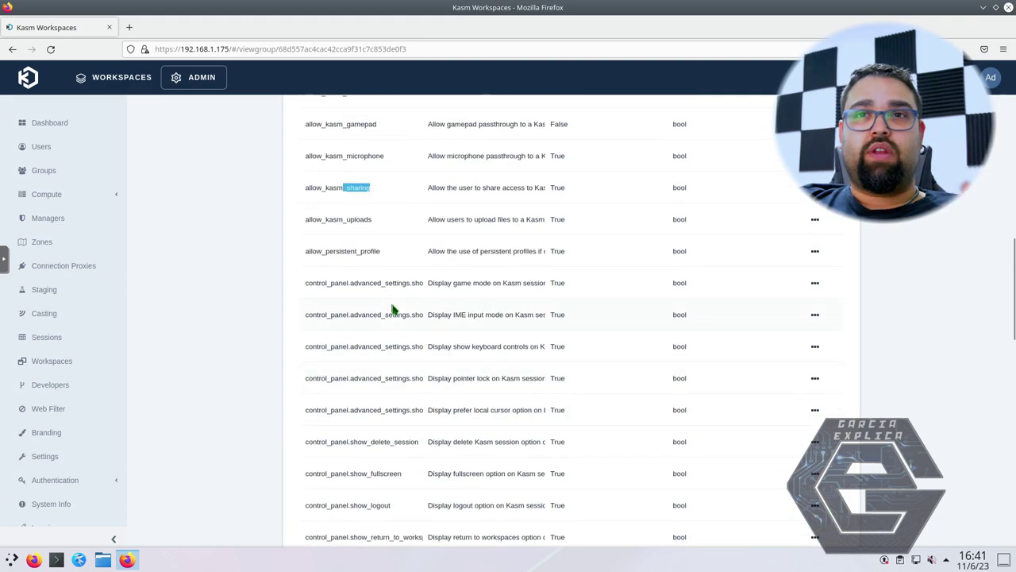
pyautogui.scroll(1, 391, 309)
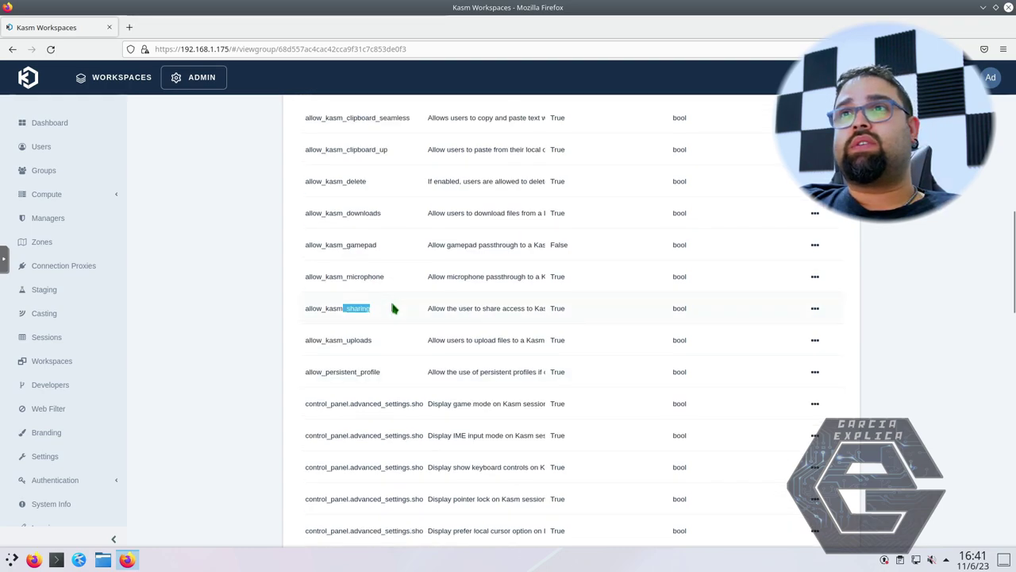
pyautogui.scroll(3, 391, 309)
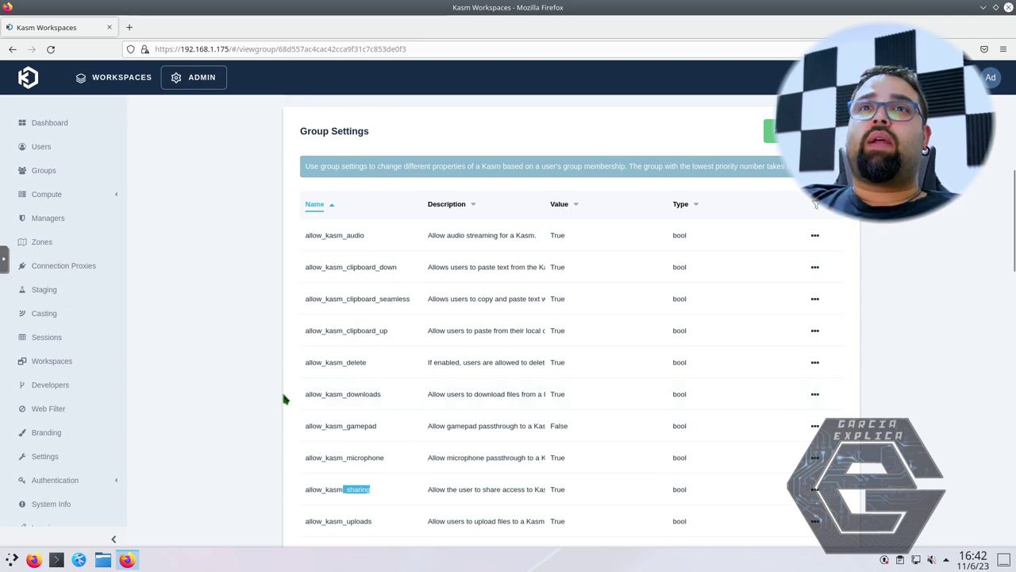
# Start a clone of the Chrome workspace and set its friendly name to "Chrome gr2".
pyautogui.click(62, 359)
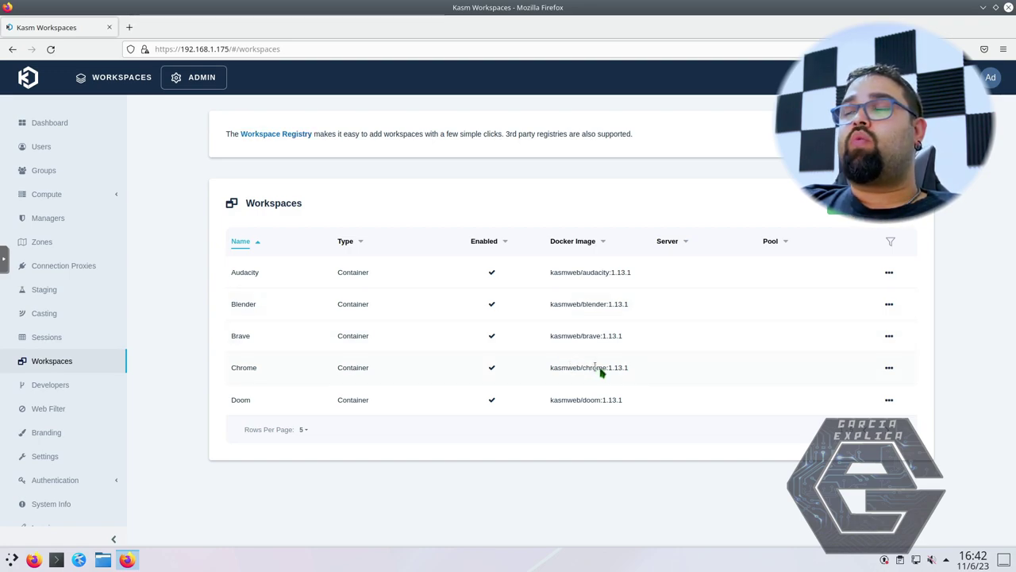
pyautogui.click(890, 371)
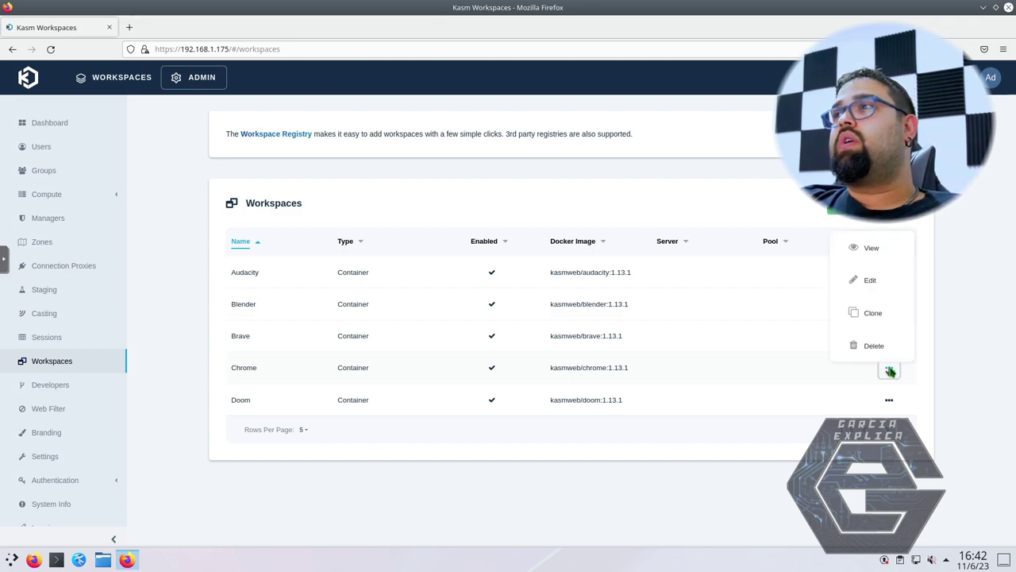
pyautogui.click(876, 318)
pyautogui.scroll(-1, 464, 262)
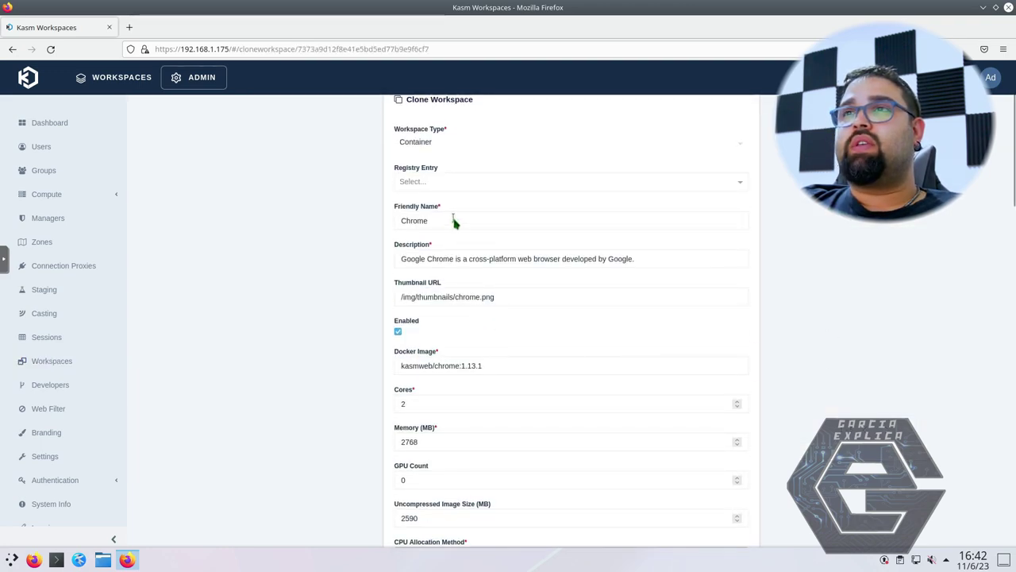
pyautogui.click(454, 221)
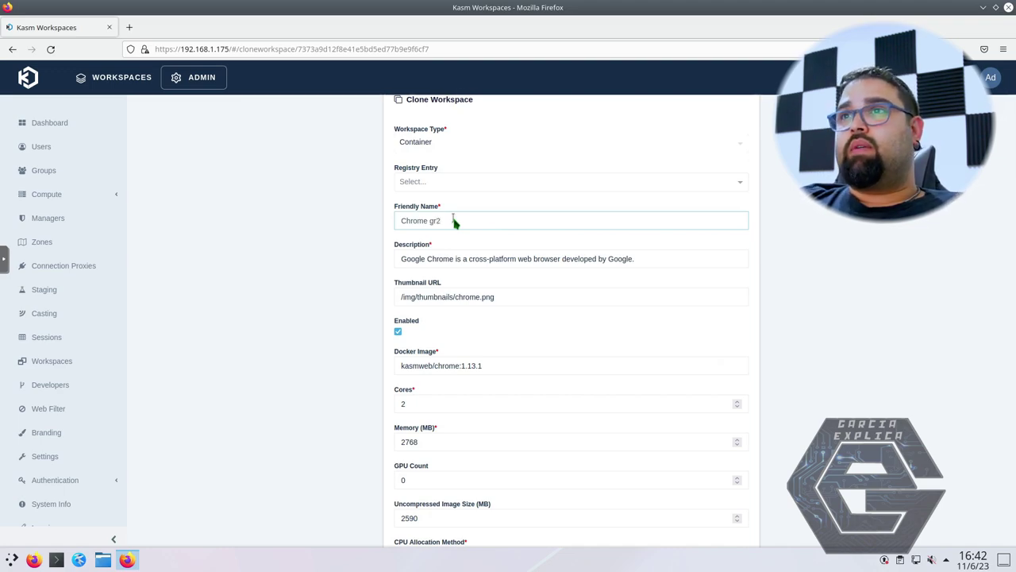
# Examine the Cores, Memory and GPU Count fields of the cloned workspace.
pyautogui.scroll(-2, 575, 381)
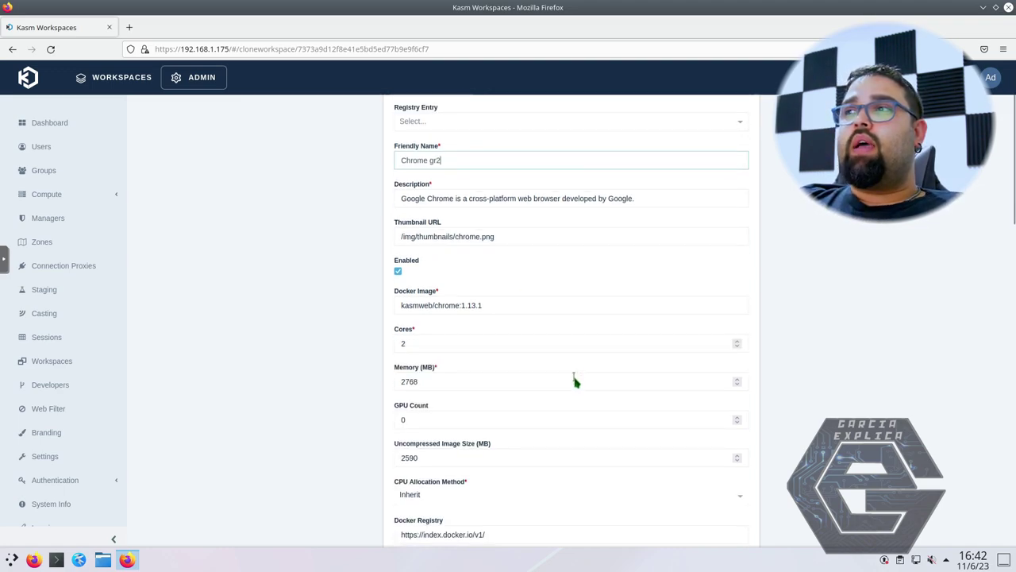
pyautogui.click(397, 345)
pyautogui.press('Tab')
pyautogui.click(398, 343)
pyautogui.press('Tab')
pyautogui.click(410, 343)
pyautogui.press('Tab')
pyautogui.press('Tab')
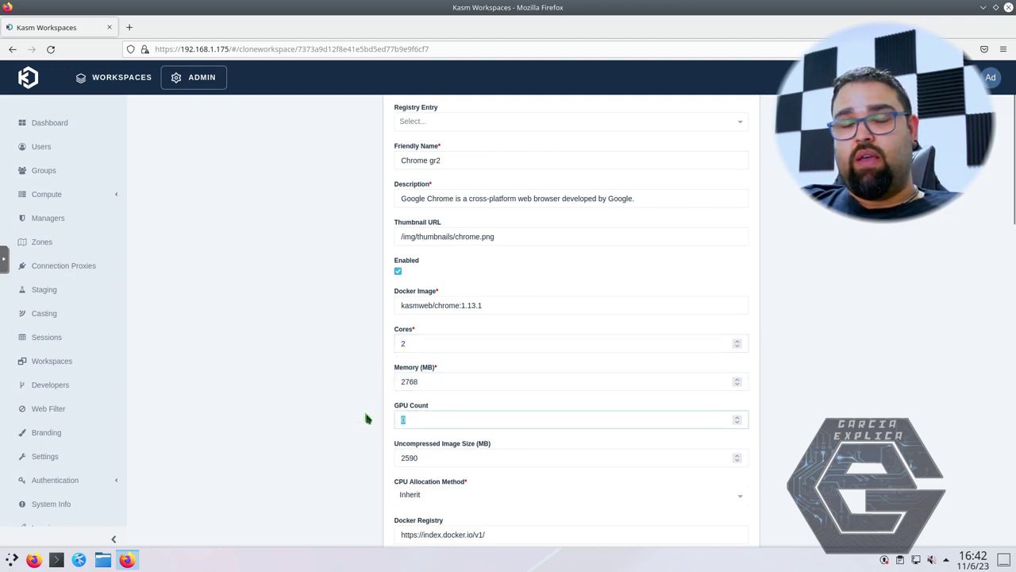
# Look through the remaining fields of the clone form, including image size, CPU allocation and Docker registry options.
pyautogui.scroll(-2, 367, 413)
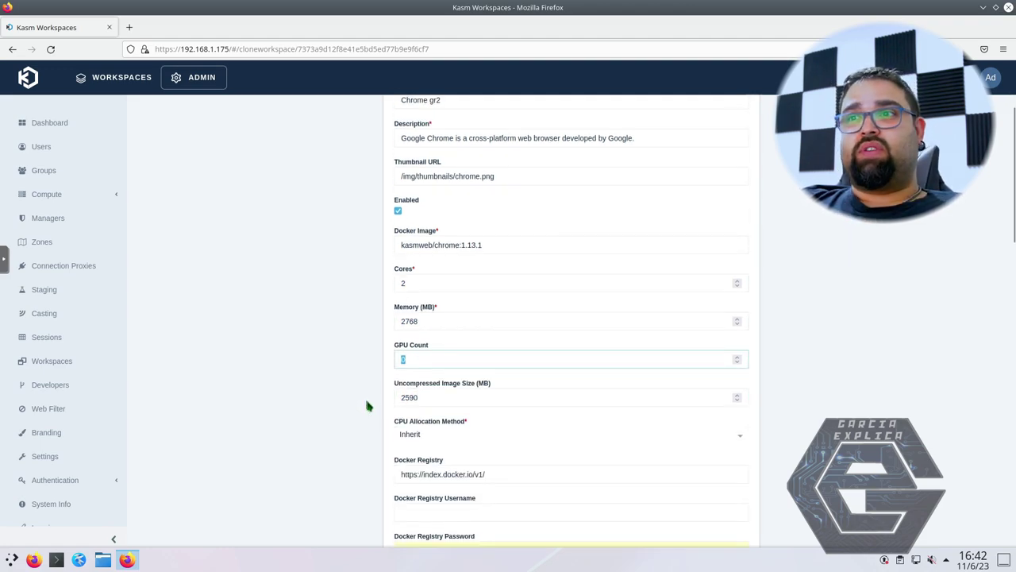
pyautogui.scroll(-2, 365, 401)
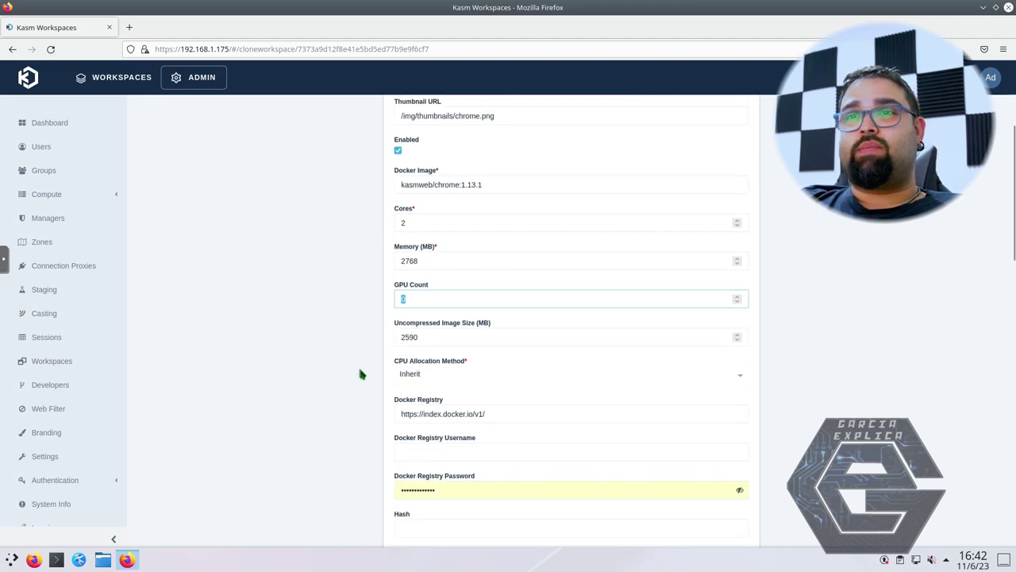
pyautogui.scroll(-2, 361, 372)
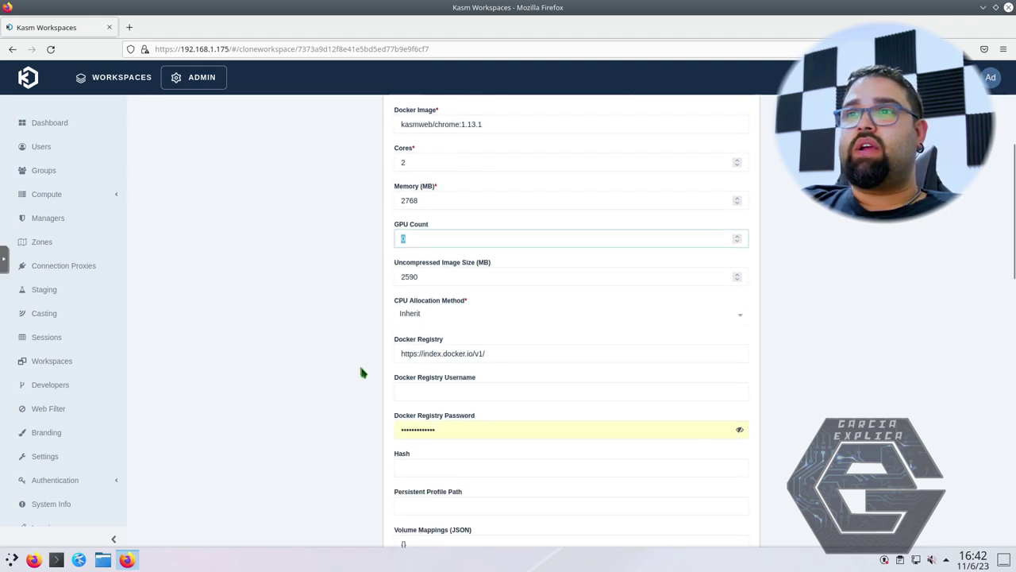
pyautogui.scroll(-14, 361, 372)
pyautogui.scroll(-4, 360, 367)
pyautogui.scroll(18, 359, 361)
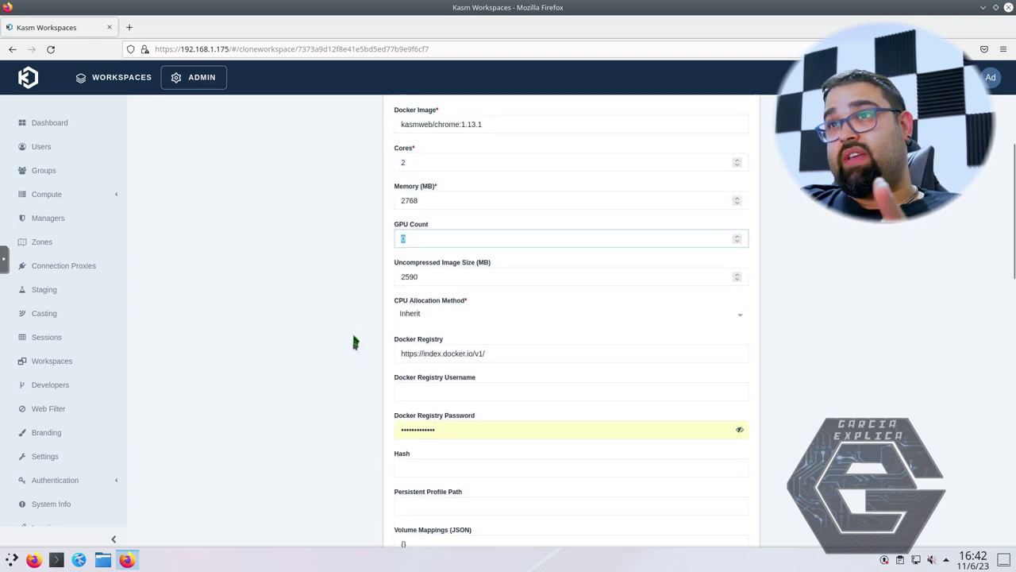
pyautogui.scroll(2, 352, 334)
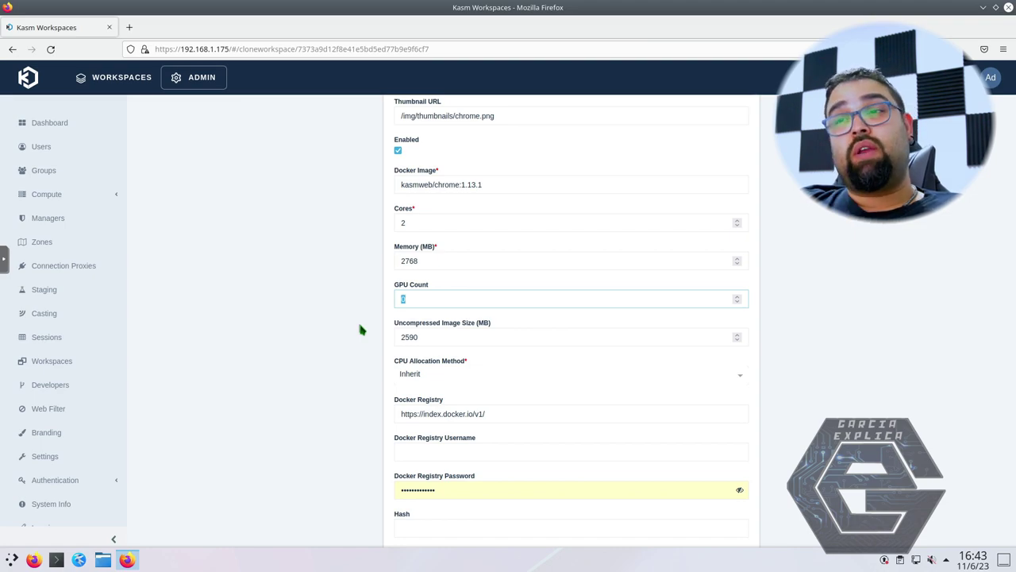
# Examine the Persistent Profile Path and Volume Mappings (JSON) fields of the cloned workspace.
pyautogui.scroll(-5, 360, 325)
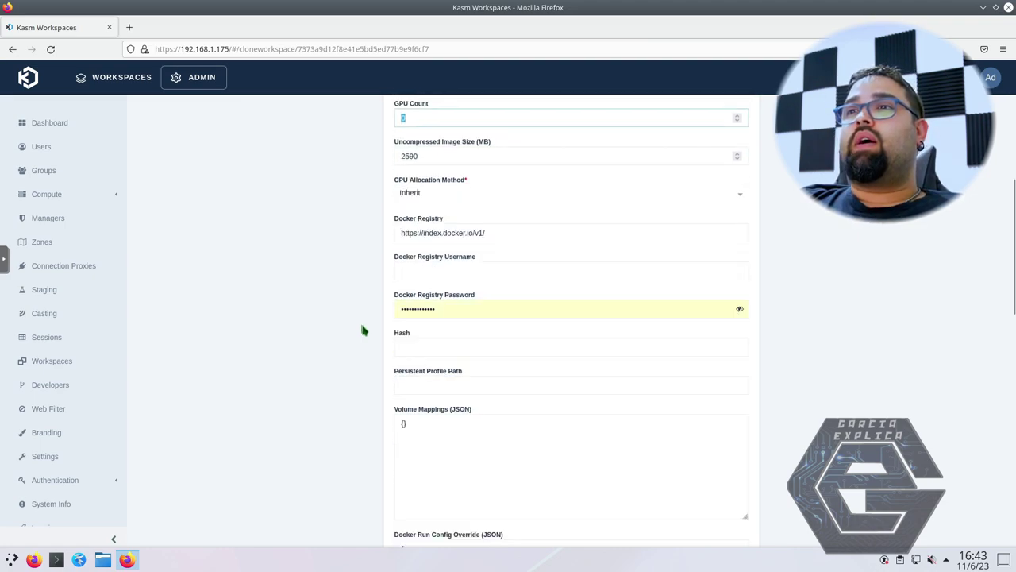
pyautogui.click(430, 382)
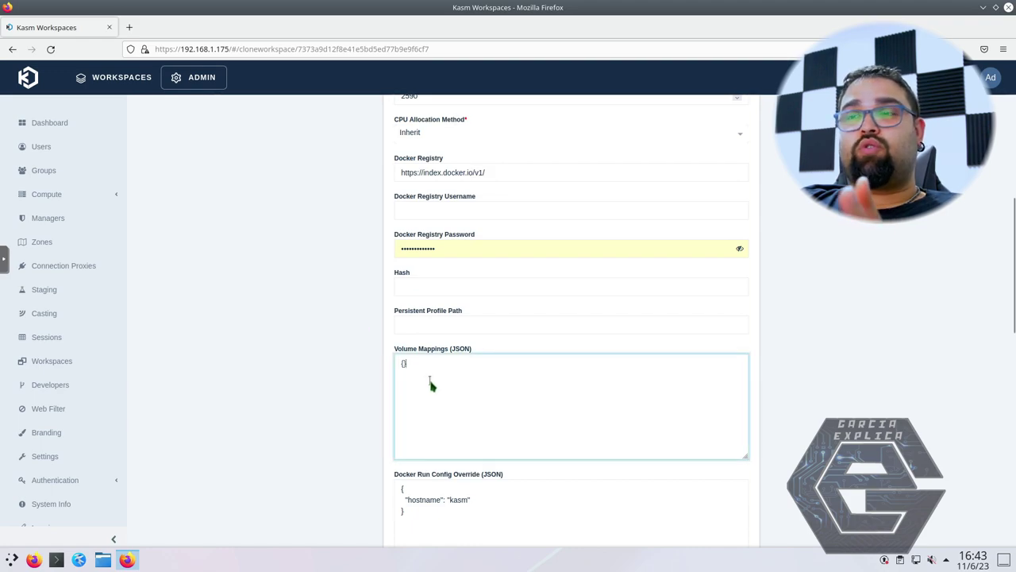
pyautogui.click(419, 325)
pyautogui.click(415, 362)
pyautogui.click(419, 329)
pyautogui.click(429, 394)
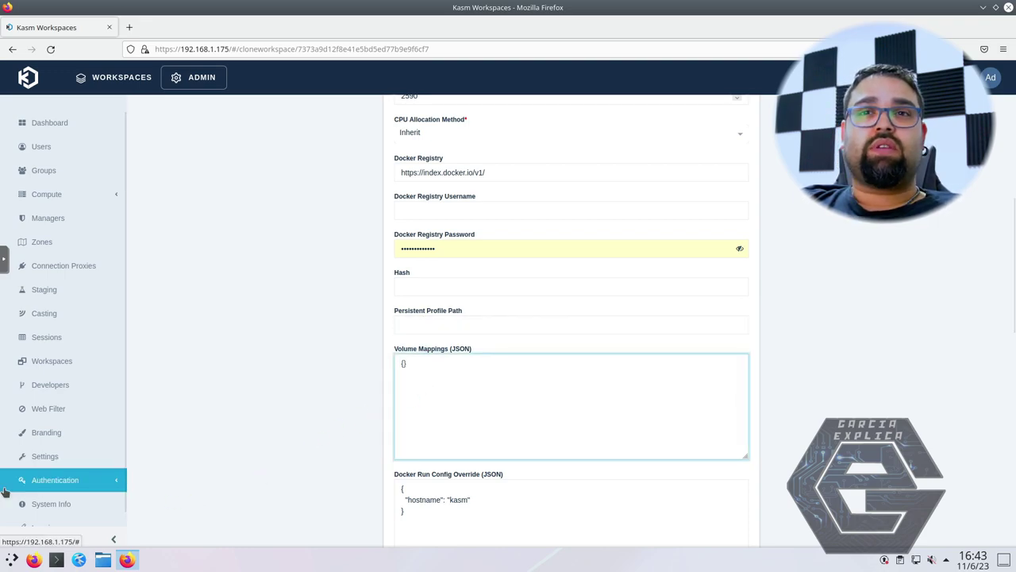
pyautogui.click(54, 560)
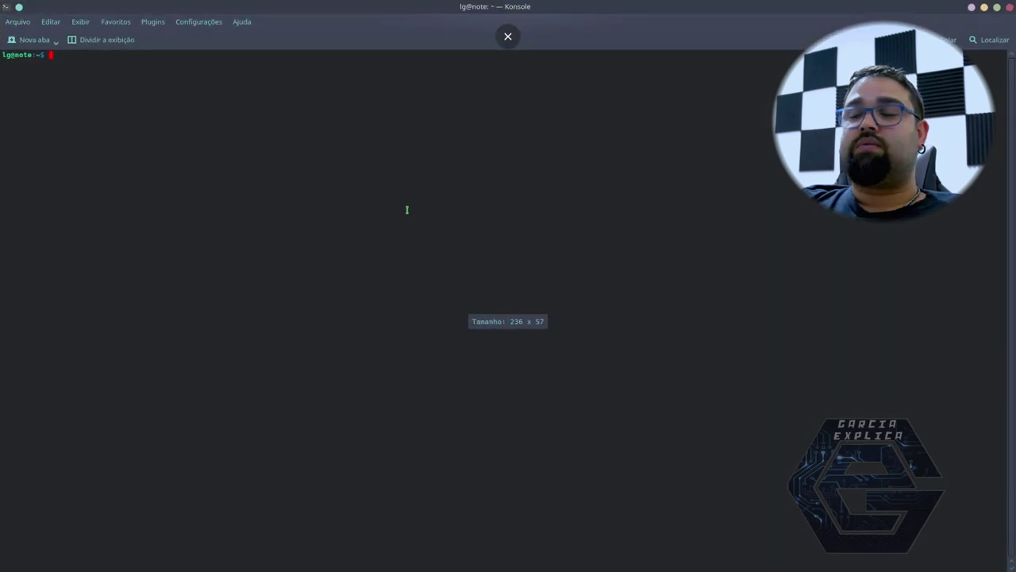
pyautogui.write('clear')
pyautogui.press('Return')
pyautogui.press('Up')
pyautogui.press('Up')
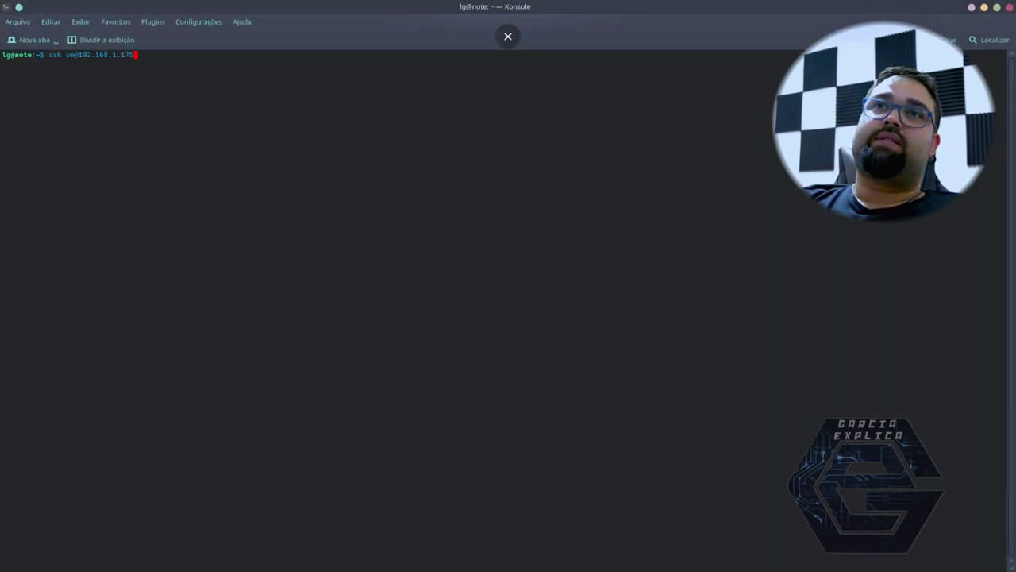
pyautogui.press('Return')
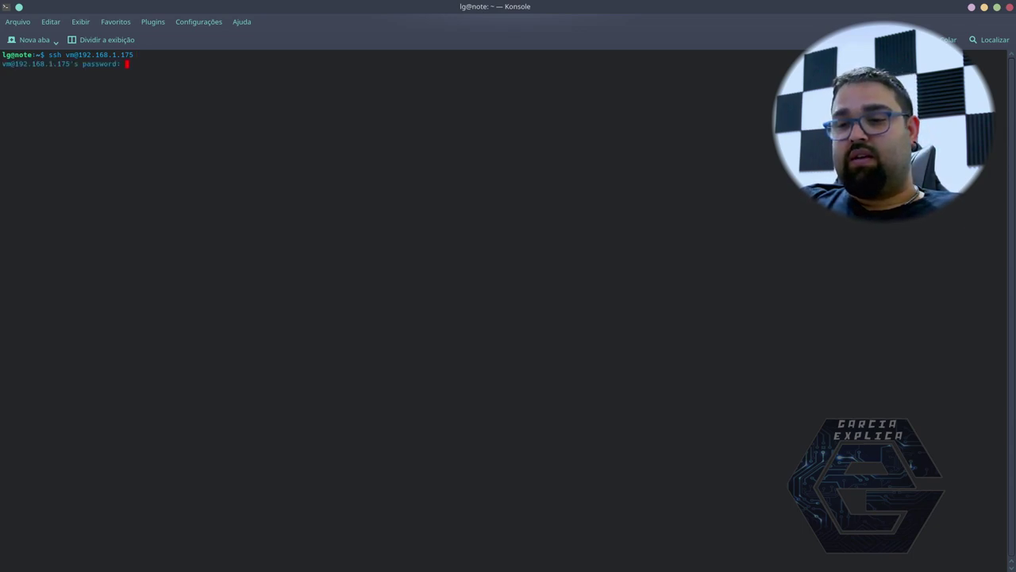
pyautogui.press('Return')
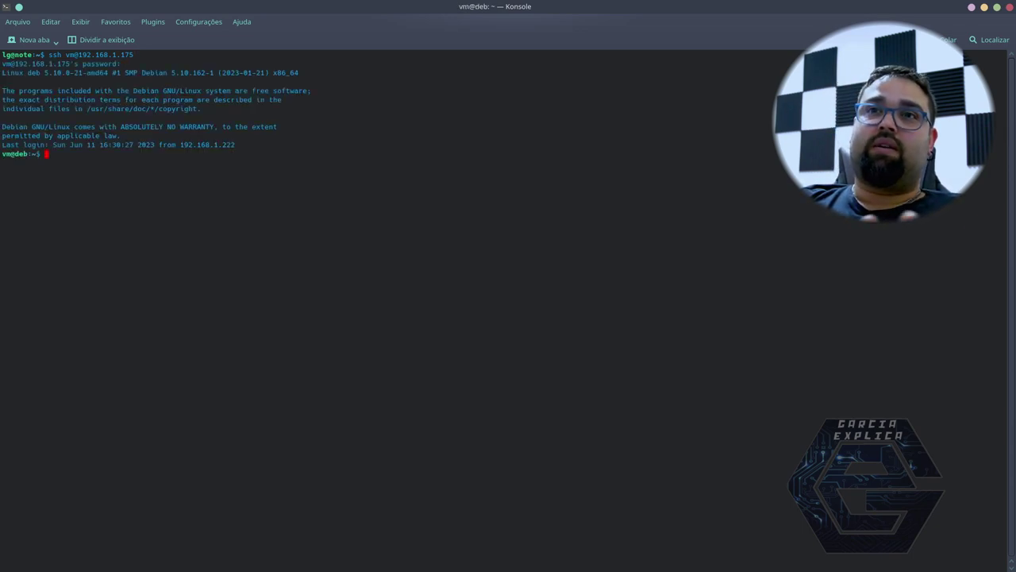
# Log out of the SSH session with exit and close that terminal window.
pyautogui.write('exit')
pyautogui.press('Return')
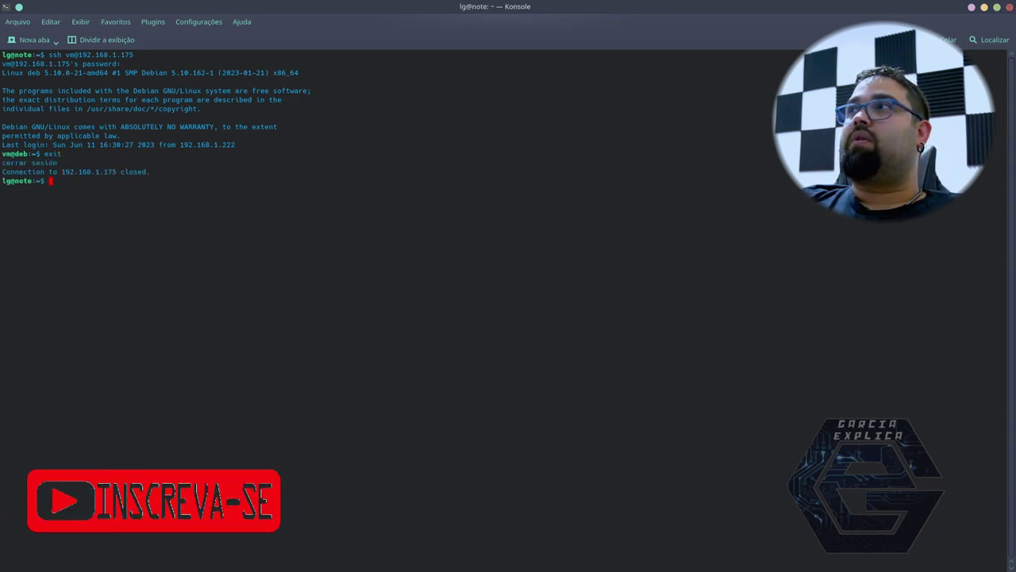
pyautogui.click(1009, 12)
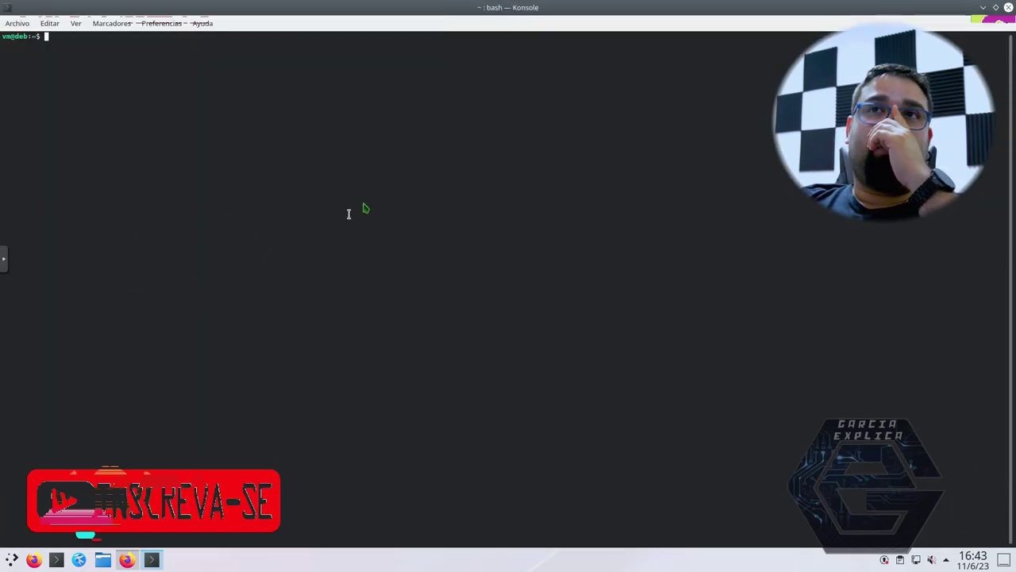
# Become root in the virtual machine's terminal with sudo su, entering the account password.
pyautogui.write('sudo su')
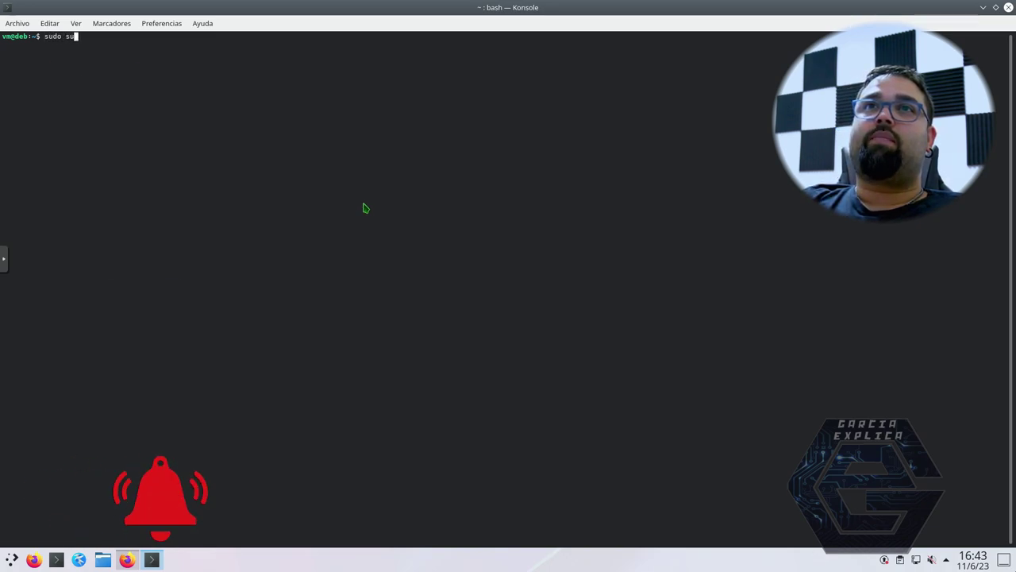
pyautogui.press('Return')
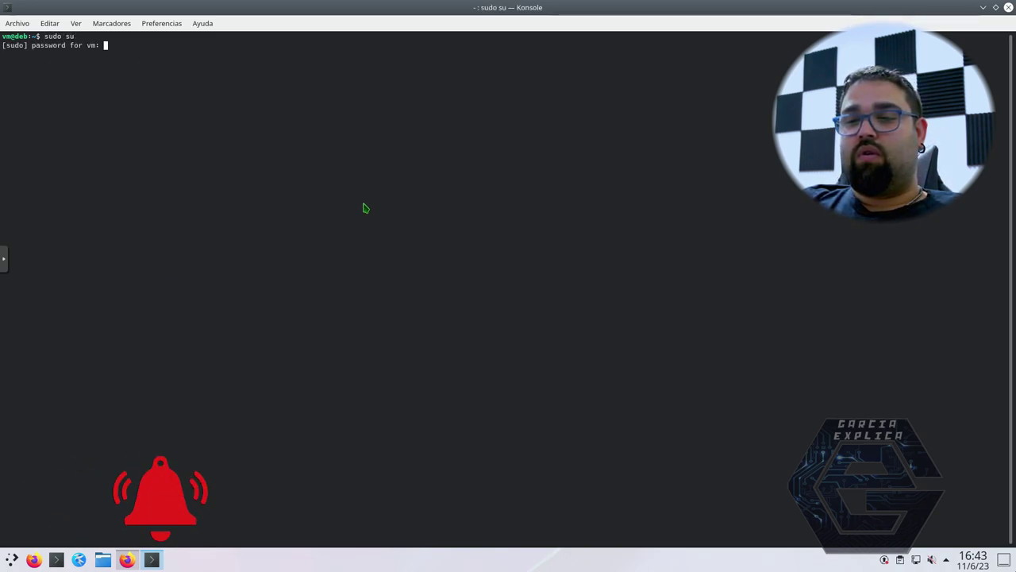
pyautogui.press('Return')
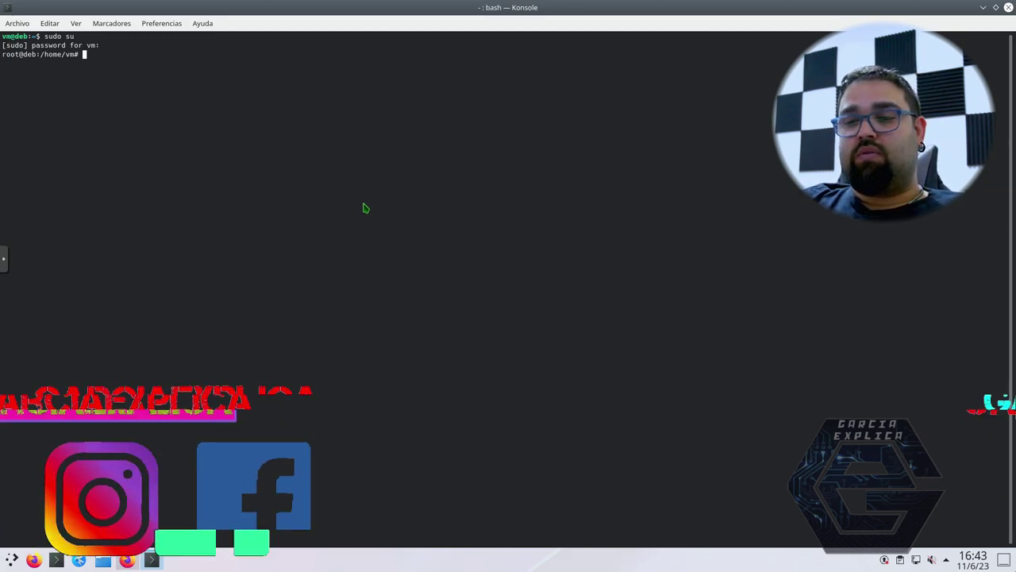
# Create the directories /data/shares/gr1 and /data/shares/gr2 with mkdir -p.
pyautogui.write('mkdir ')
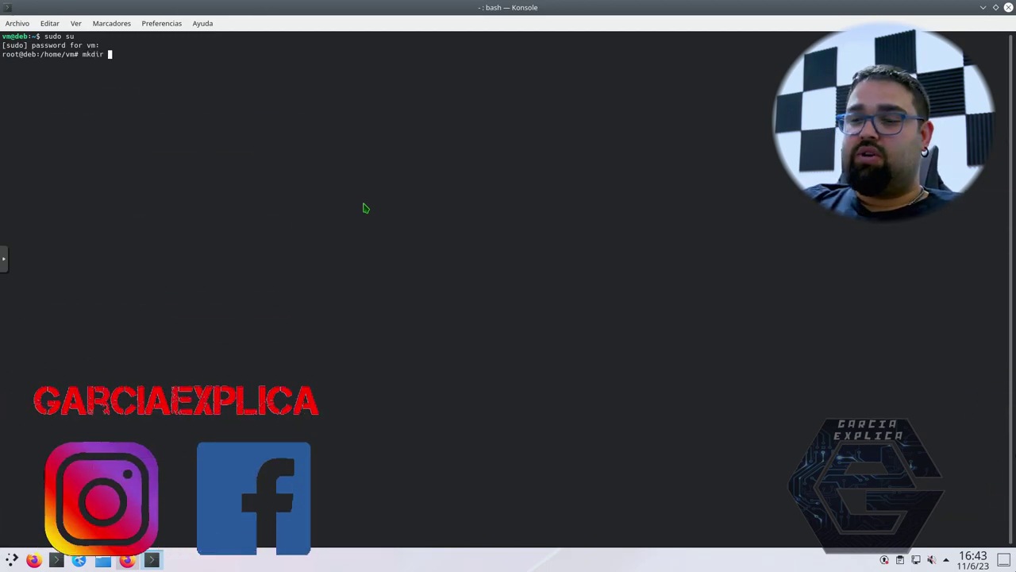
pyautogui.write('-p /data')
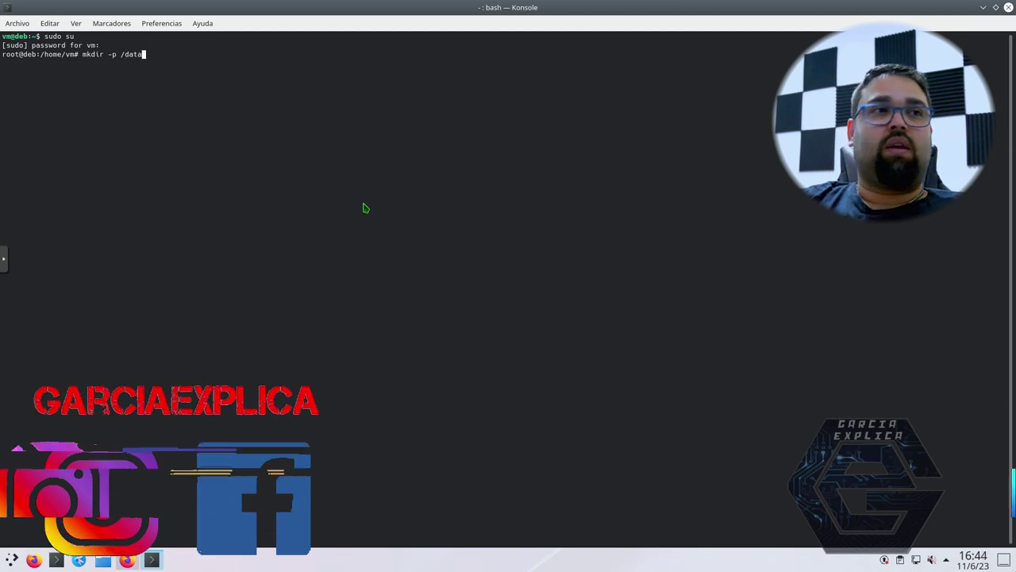
pyautogui.write('/shares/')
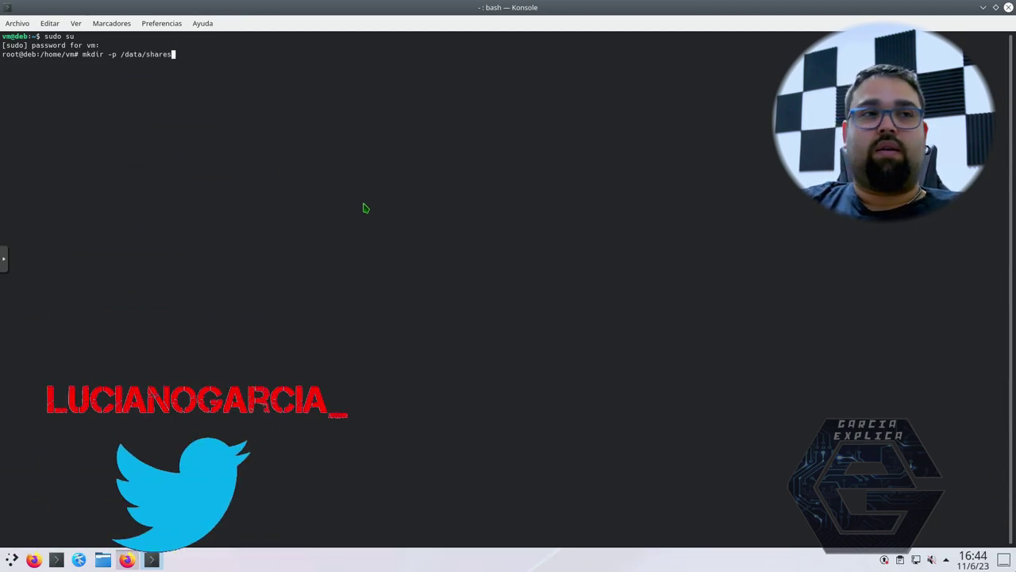
pyautogui.write('gru')
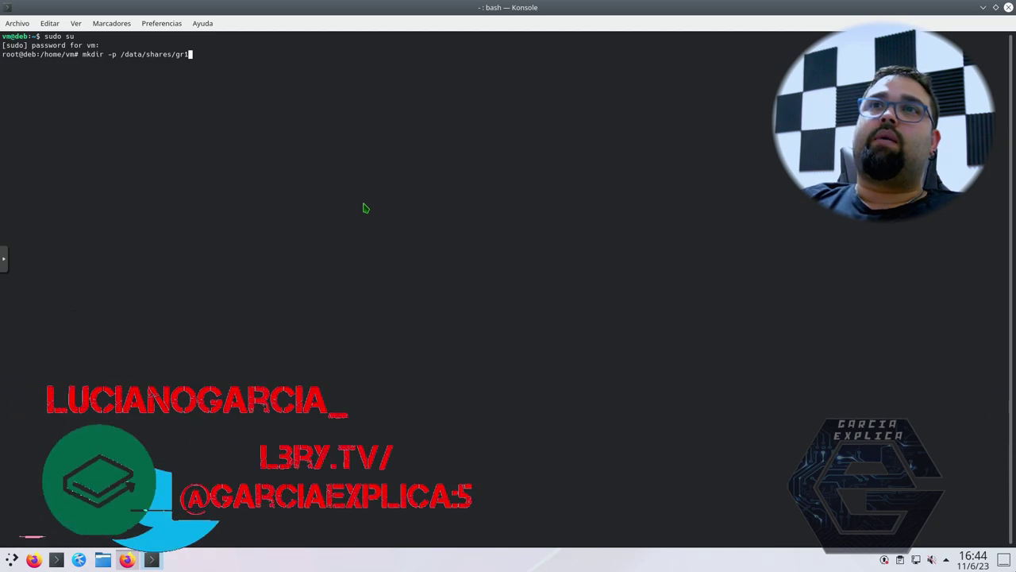
pyautogui.press('Return')
pyautogui.press('Up')
pyautogui.press('BackSpace')
pyautogui.write('2')
pyautogui.press('Return')
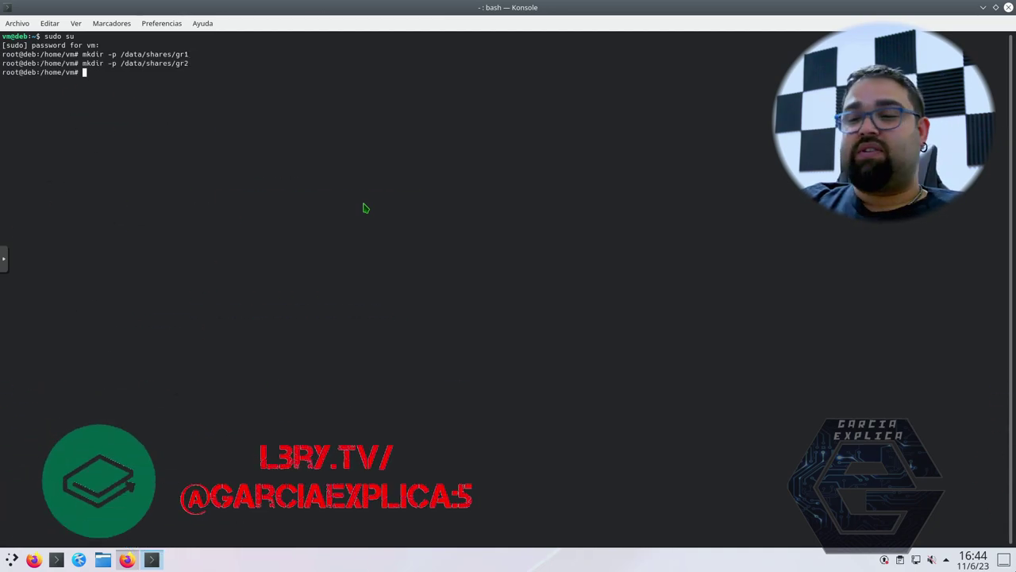
# Assign ownership of /data recursively to 1000:1000 with chown.
pyautogui.write('chown ')
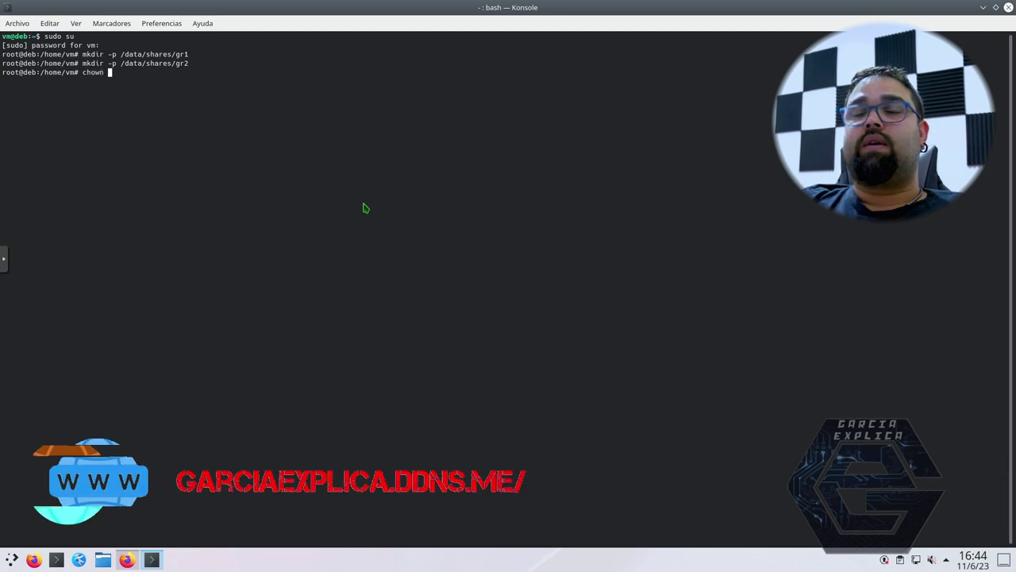
pyautogui.write('-R 100')
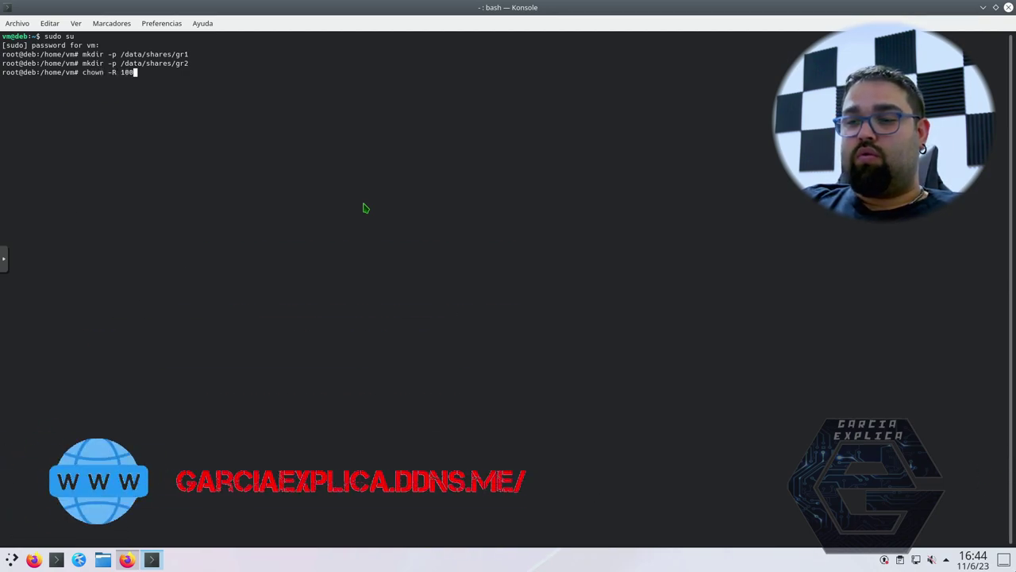
pyautogui.write('0:1000')
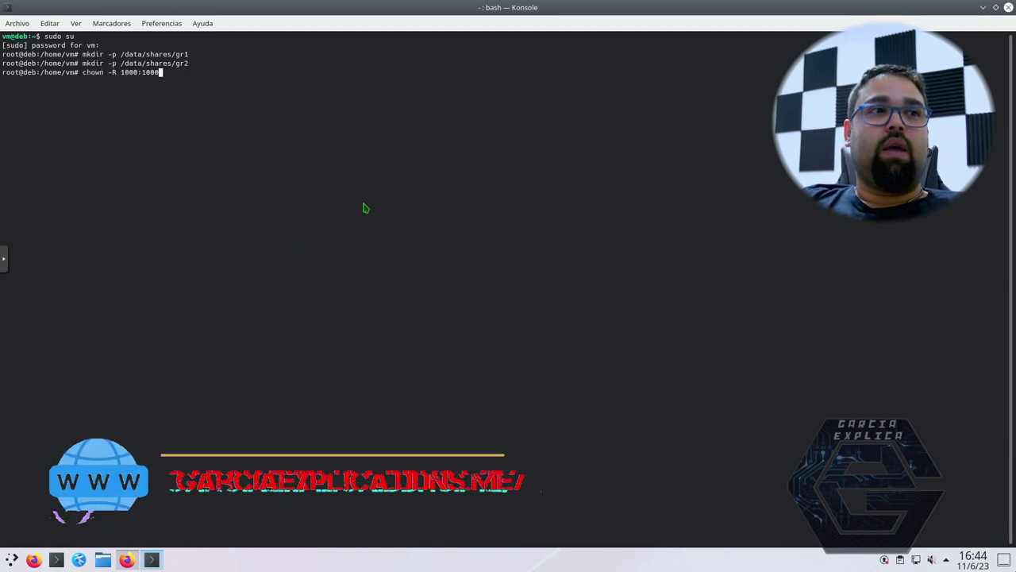
pyautogui.write(' /data')
pyautogui.press('Return')
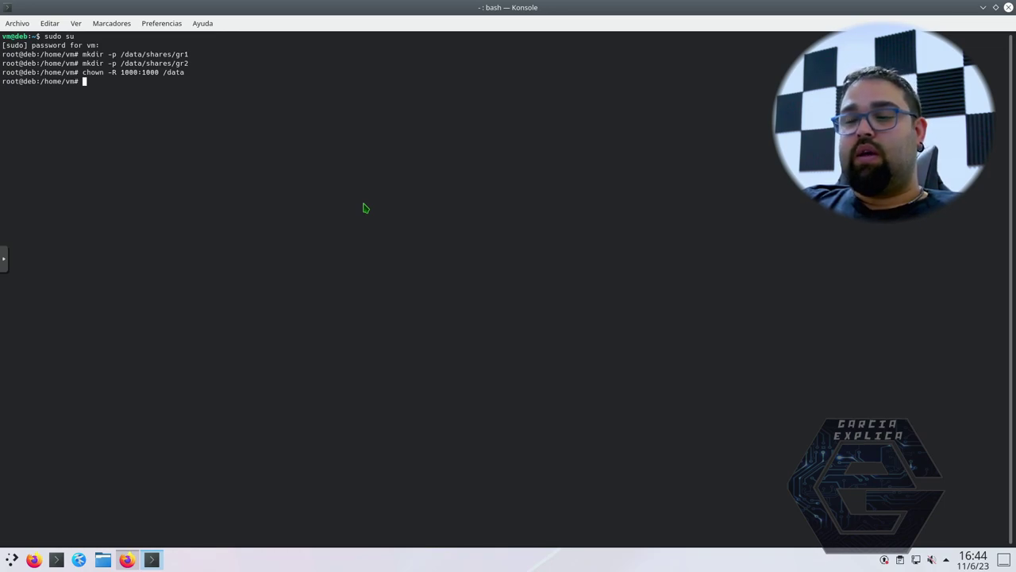
# List /etc/passwd and check the user and group IDs of the kasm account.
pyautogui.write('cat /')
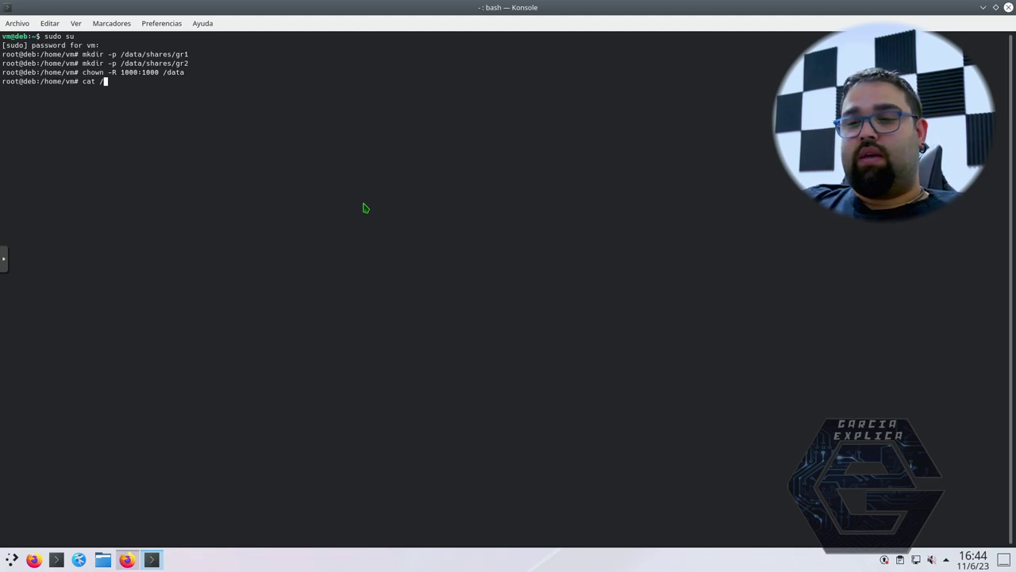
pyautogui.write('etc/passwd')
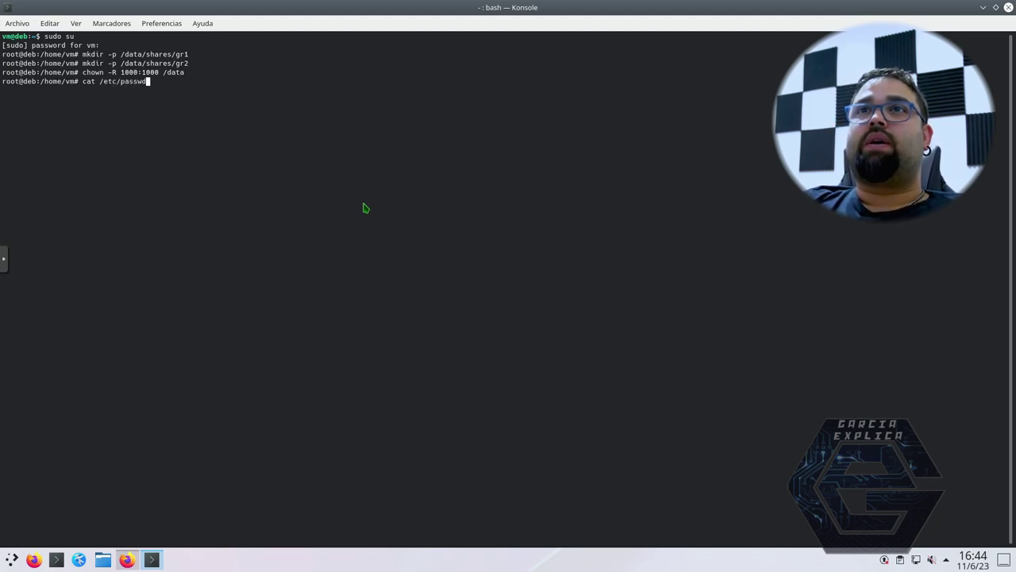
pyautogui.press('Return')
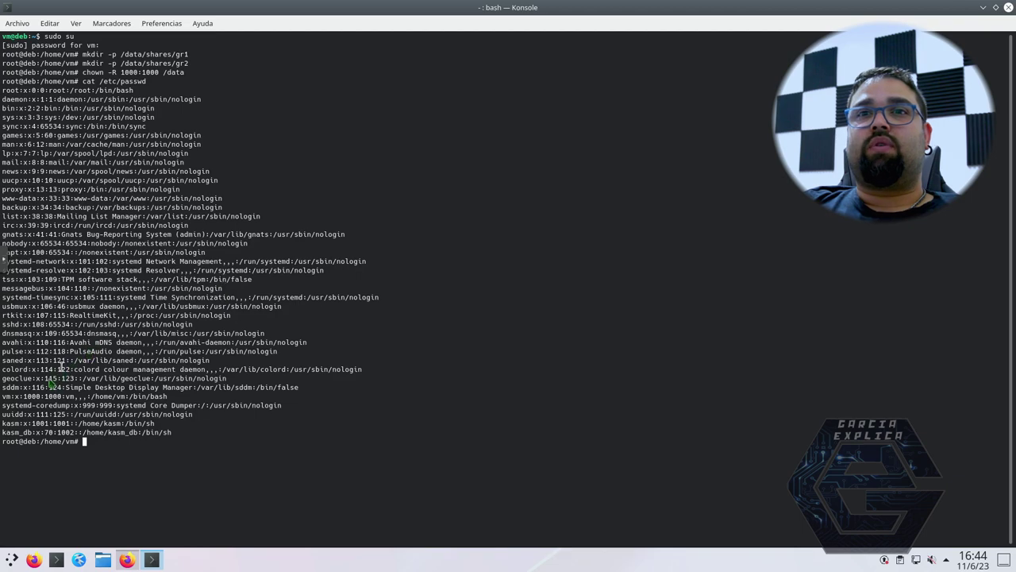
pyautogui.moveTo(22, 423); pyautogui.dragTo(92, 423)
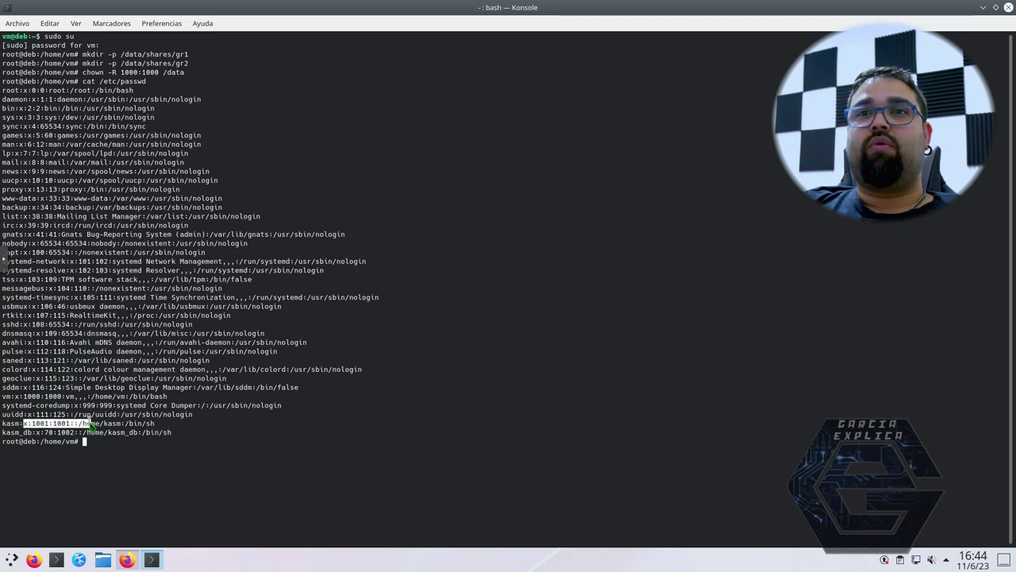
pyautogui.click(125, 458)
# Rerun the recursive chown on /data with the owner and group set to 1001:1001.
pyautogui.press('Up')
pyautogui.press('Up')
pyautogui.press('Left')
pyautogui.press('Left')
pyautogui.press('Left')
pyautogui.press('Left')
pyautogui.press('Left')
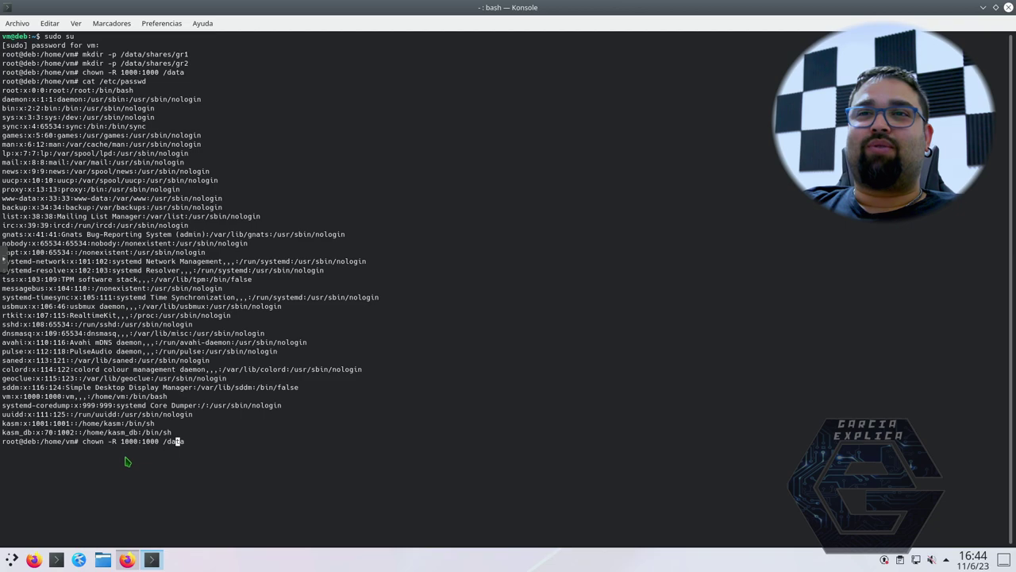
pyautogui.press('BackSpace')
pyautogui.write('1')
pyautogui.press('Left')
pyautogui.press('Left')
pyautogui.press('Left')
pyautogui.press('Left')
pyautogui.press('Left')
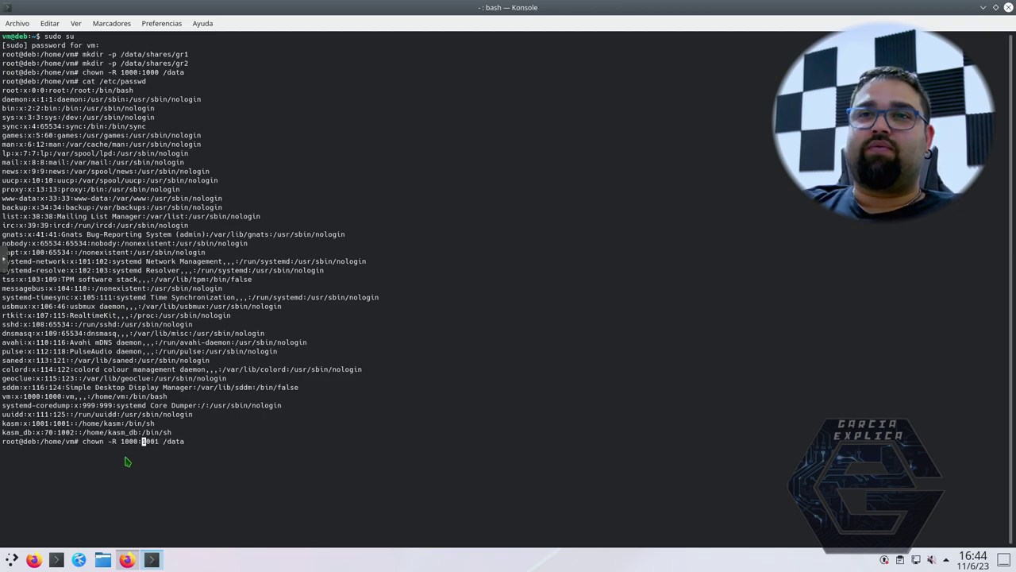
pyautogui.press('BackSpace')
pyautogui.write('1')
pyautogui.press('Return')
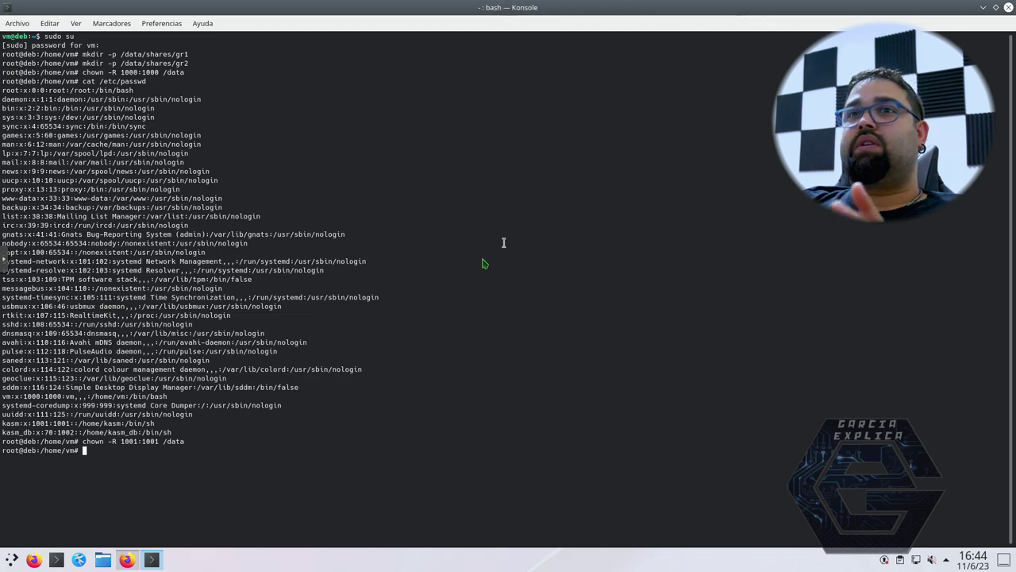
# Return to the cloned workspace form in Firefox and open an empty line between the Volume Mappings (JSON) braces.
pyautogui.click(984, 8)
pyautogui.press('Return')
pyautogui.press('Return')
pyautogui.press('Up')
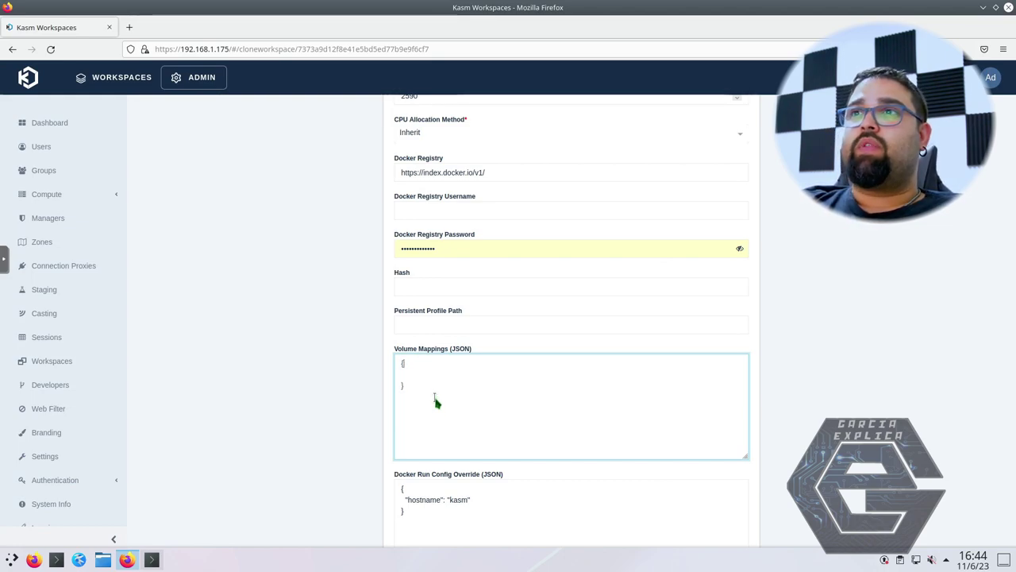
# Set the Persistent Profile Path to /data/profiels/gr1/{username}.
pyautogui.click(442, 323)
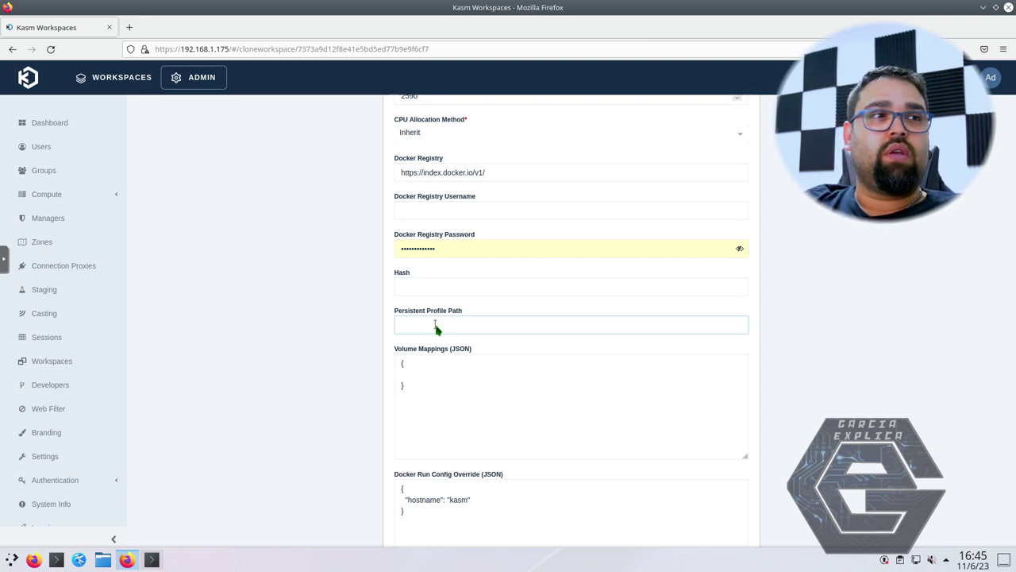
pyautogui.write('/data')
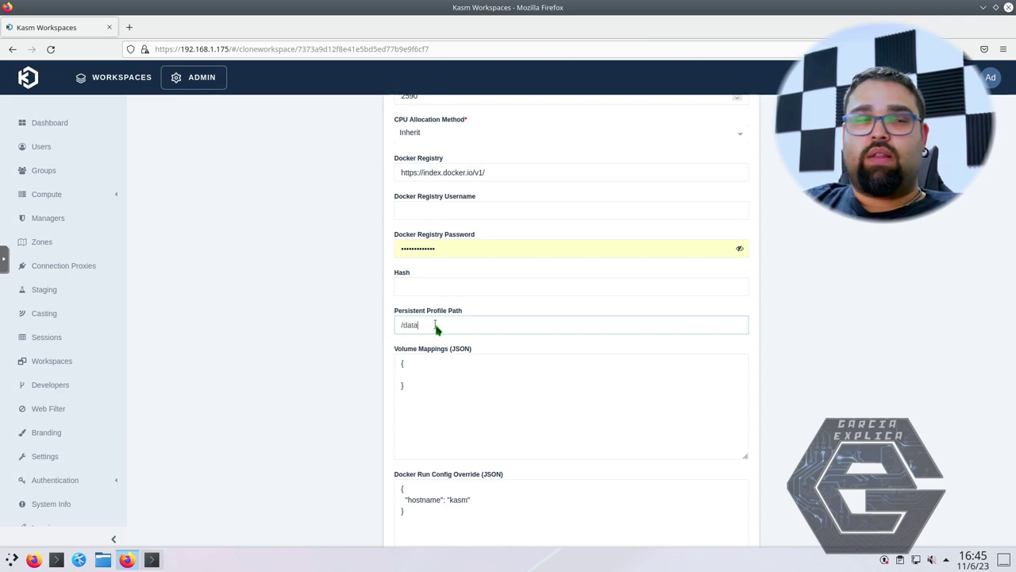
pyautogui.write('/profi')
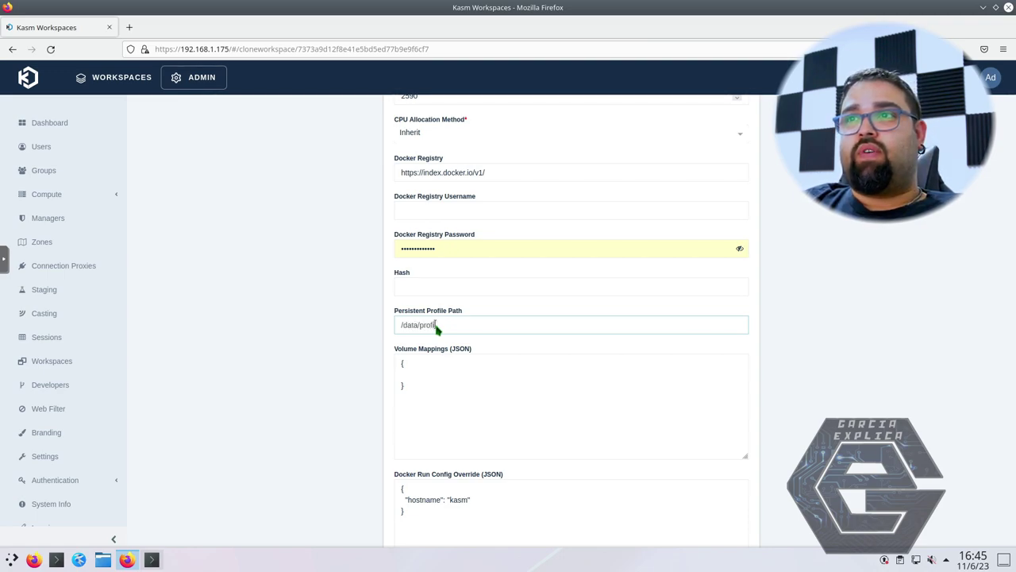
pyautogui.write('les/gr1{')
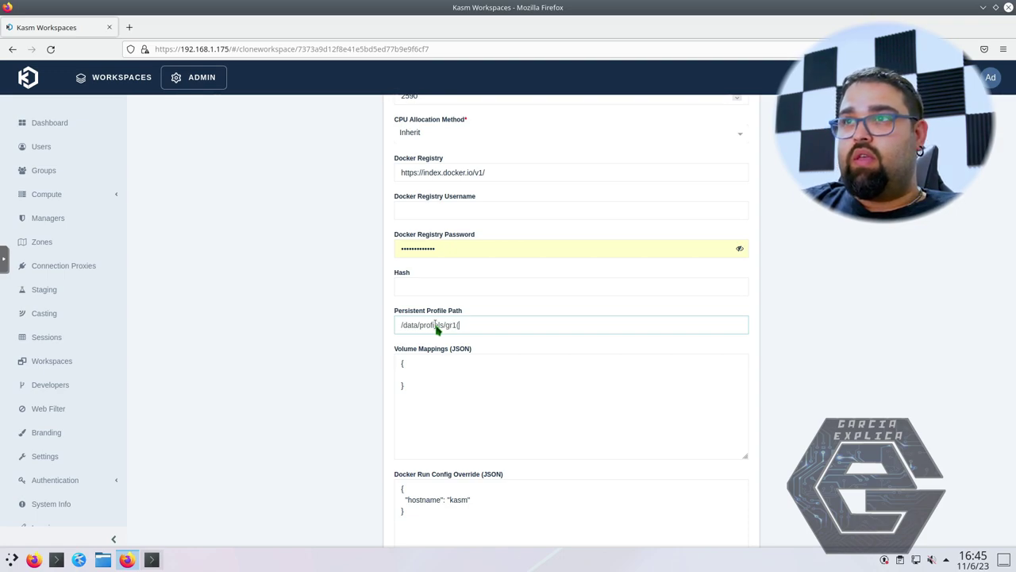
pyautogui.write('/')
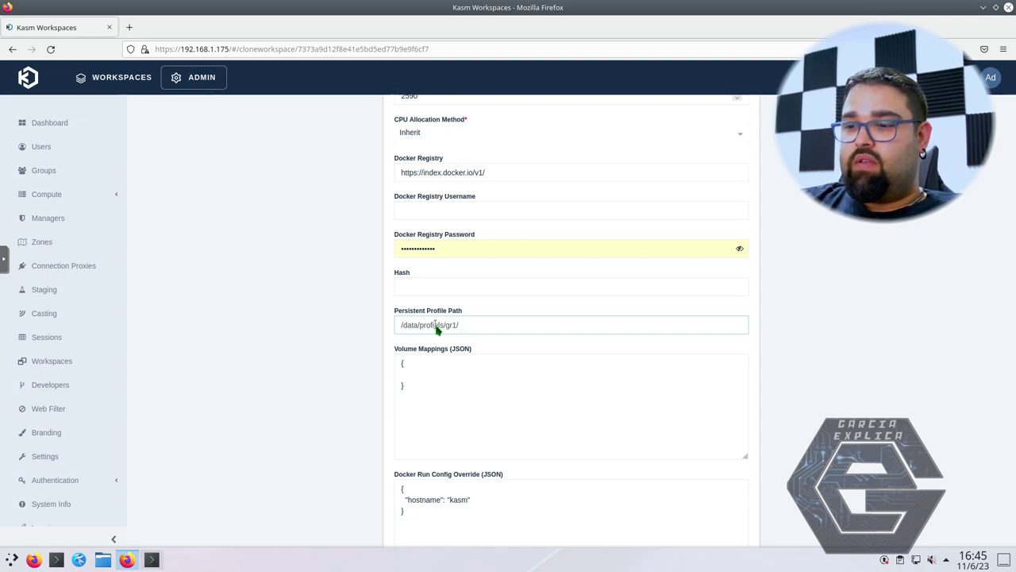
pyautogui.write('username}')
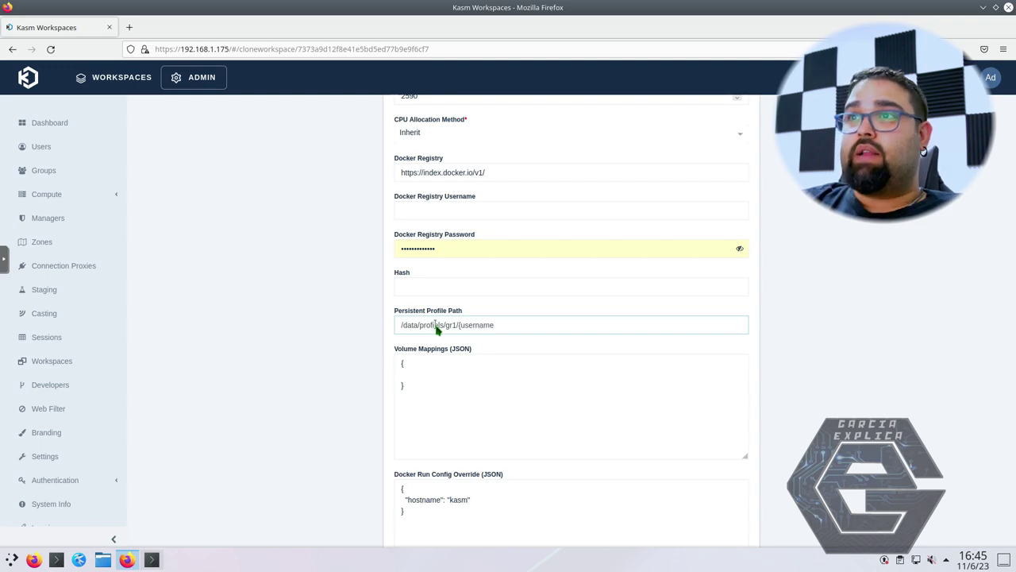
pyautogui.click(455, 374)
pyautogui.press('Tab')
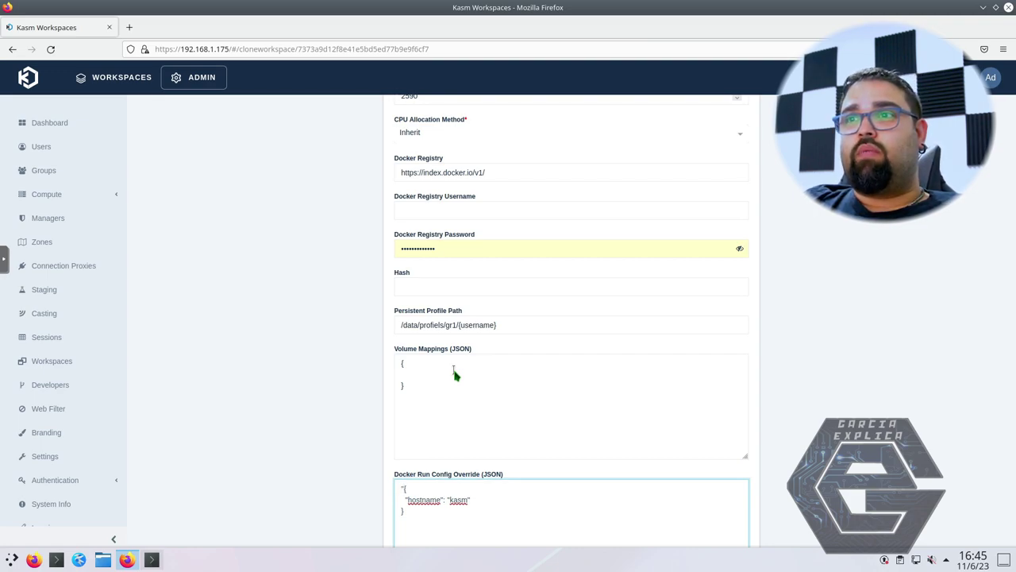
pyautogui.press('BackSpace')
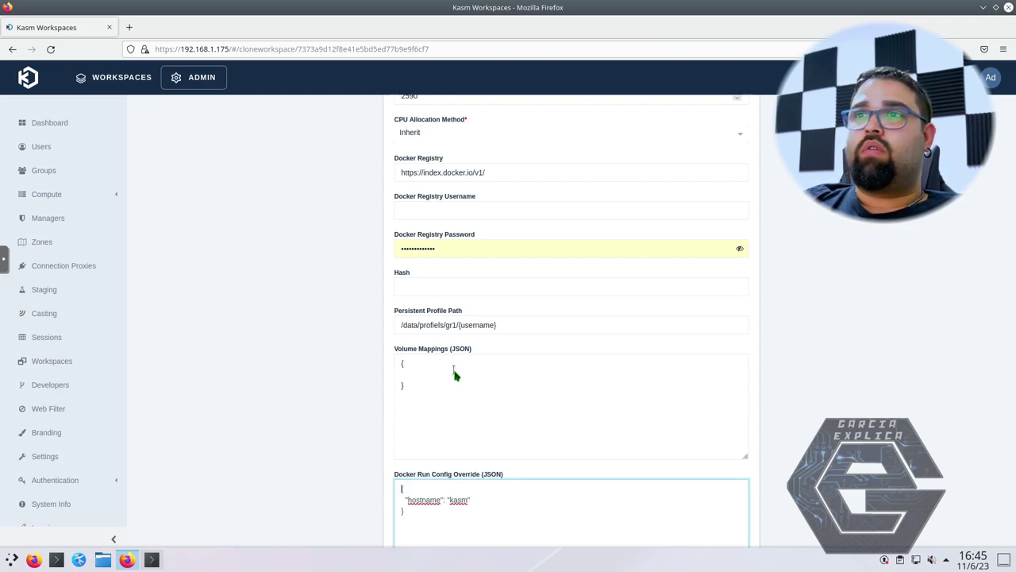
# Enter a volume mapping for "data/shares/gr1" with bind "shares/gr1", mode "rw", uid 1001, gid 1001 and required false.
pyautogui.click(453, 373)
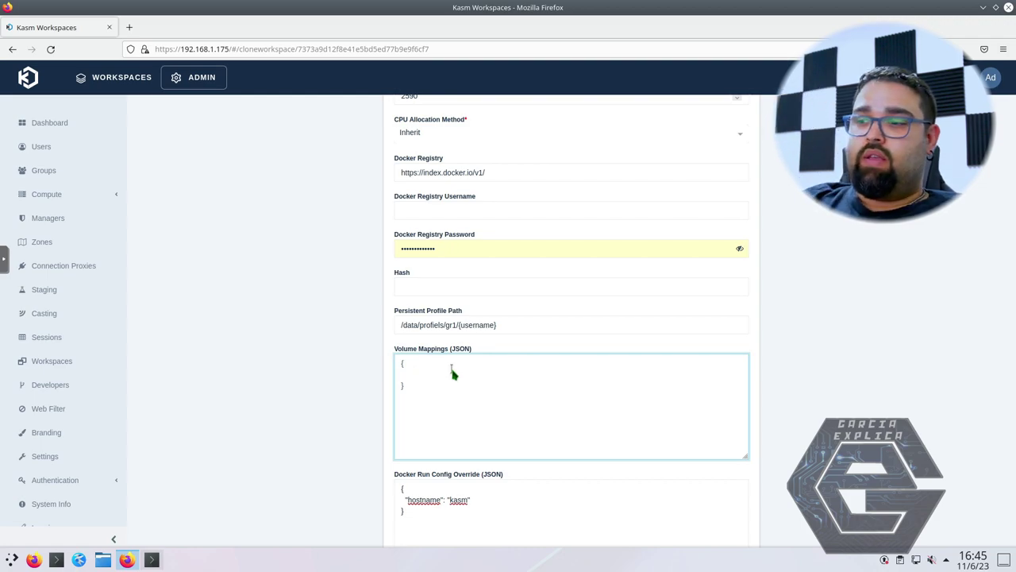
pyautogui.doubleClick(454, 373)
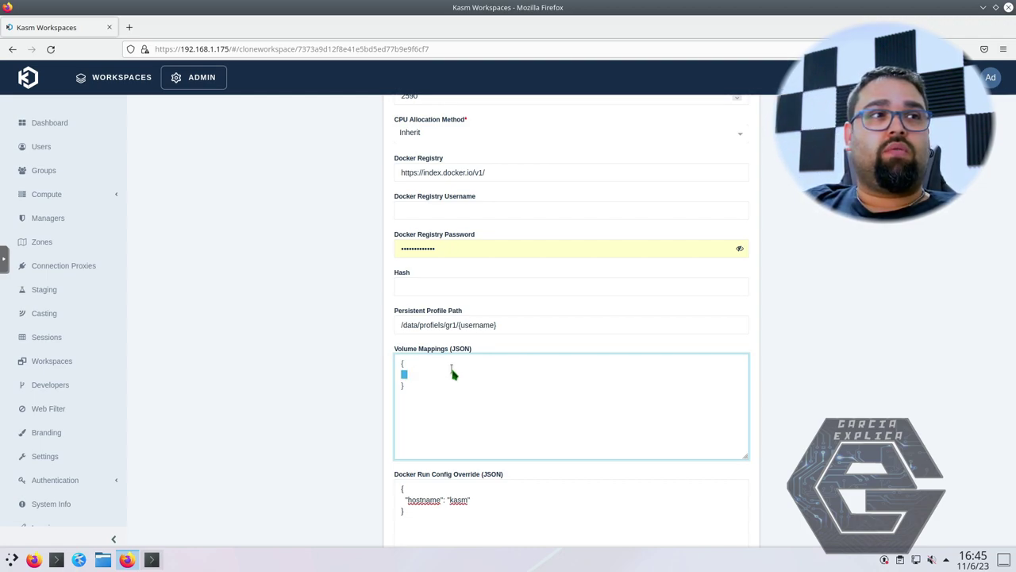
pyautogui.write('"data')
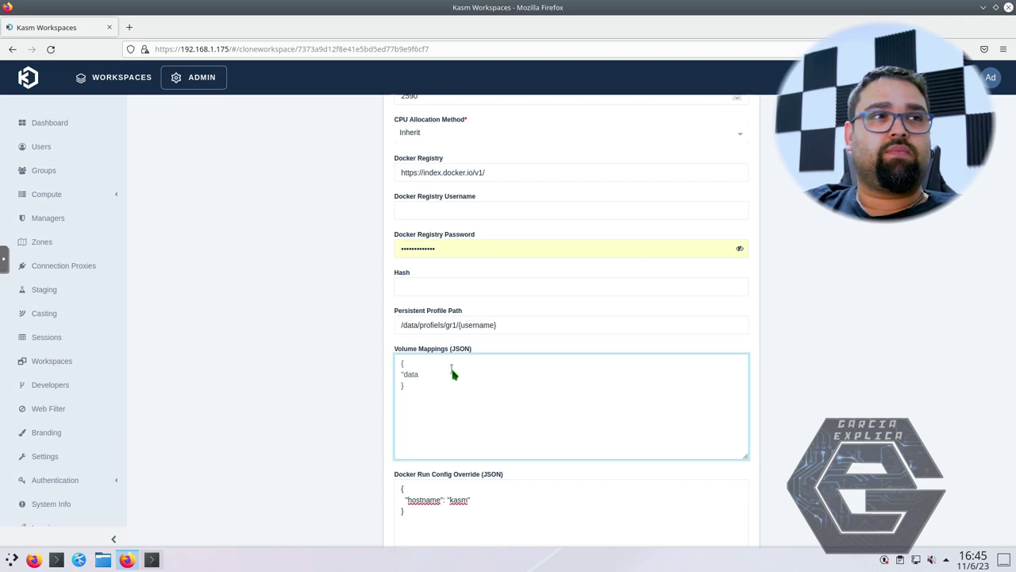
pyautogui.write('/shares/gr1":{ "bind":"shares/gr1", "mode":"rw", "uid":1001, "gid":1001, "required":false}')
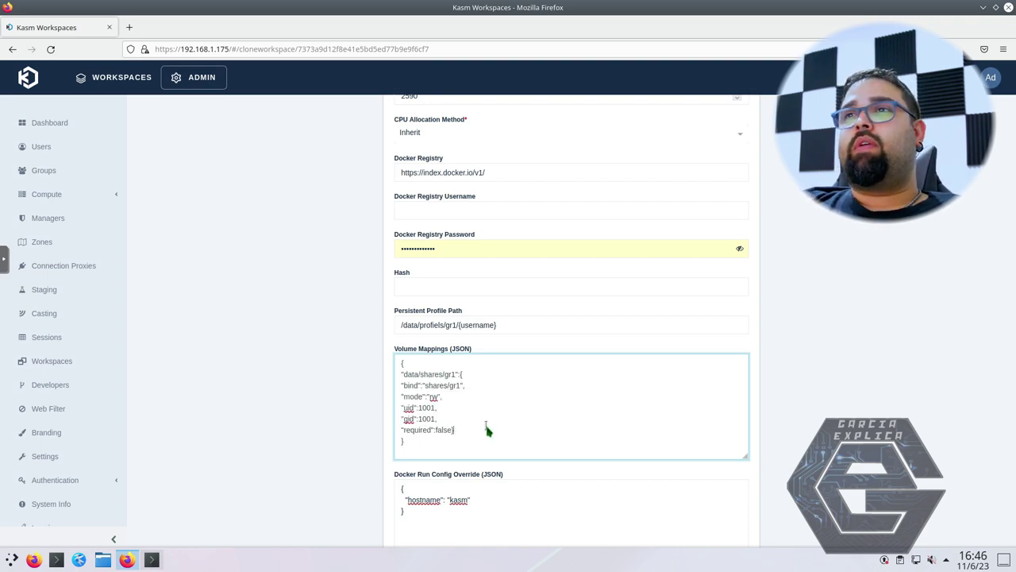
# Review the bind, mode, uid, gid and required entries of the volume mapping.
pyautogui.moveTo(405, 379); pyautogui.dragTo(453, 425)
pyautogui.click(421, 435)
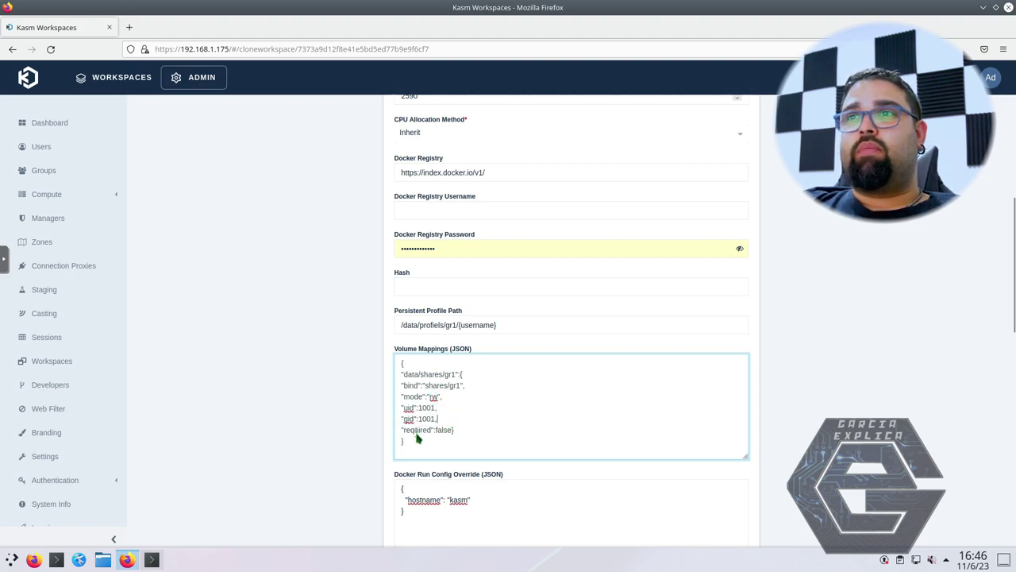
pyautogui.click(460, 434)
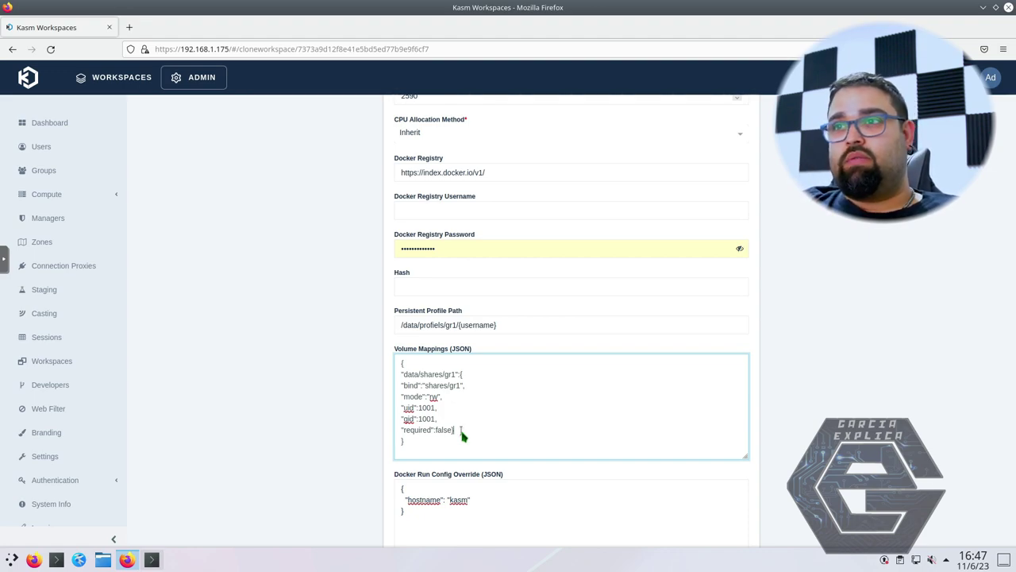
pyautogui.click(448, 447)
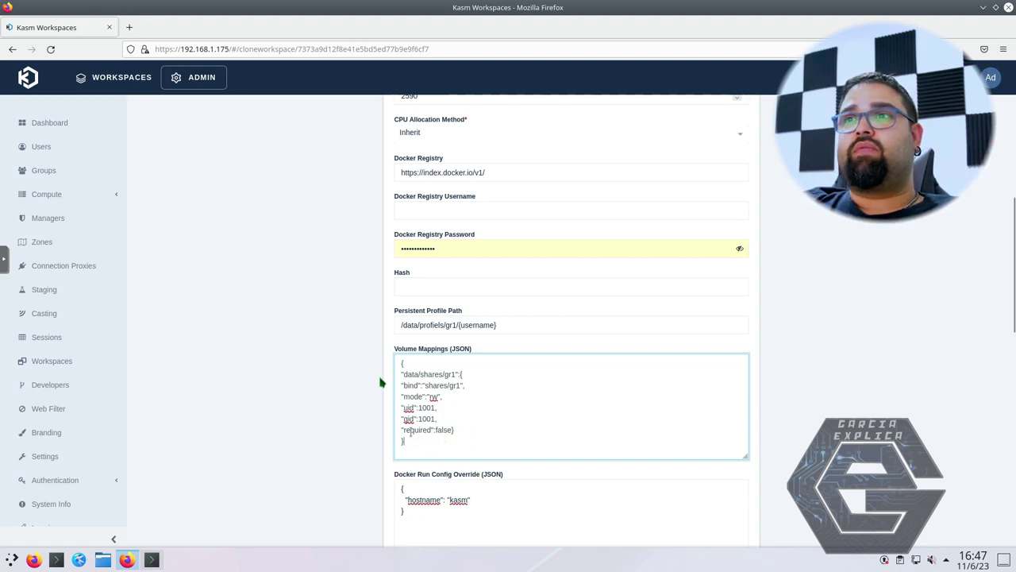
# Copy the whole volume mapping JSON, and change its host path to data/shares/gr2 and its bind to shares/gr2.
pyautogui.hotkey('ctrl', 'a')
pyautogui.hotkey('ctrl', 'c')
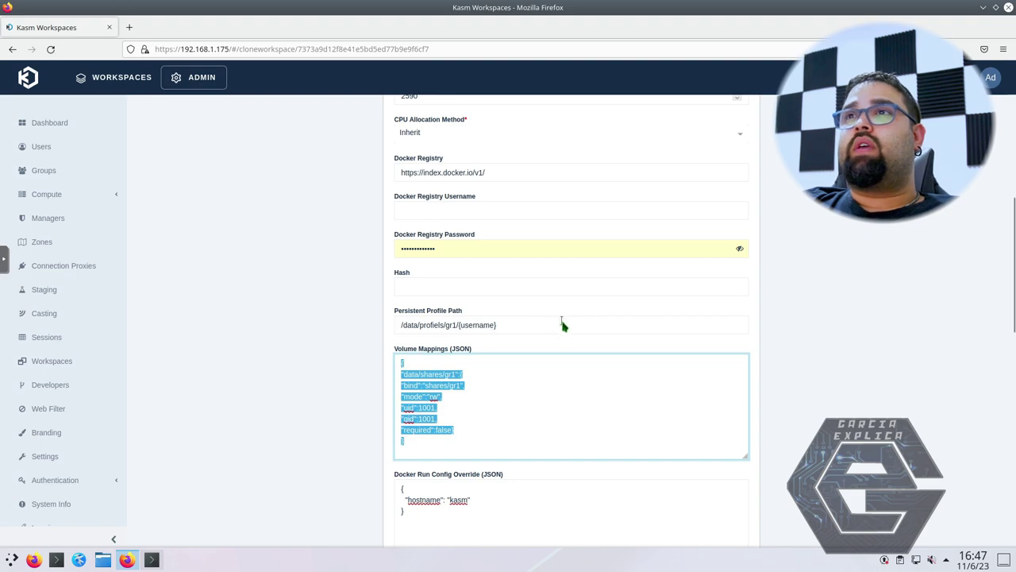
pyautogui.scroll(6, 562, 324)
pyautogui.scroll(-6, 557, 358)
pyautogui.click(511, 416)
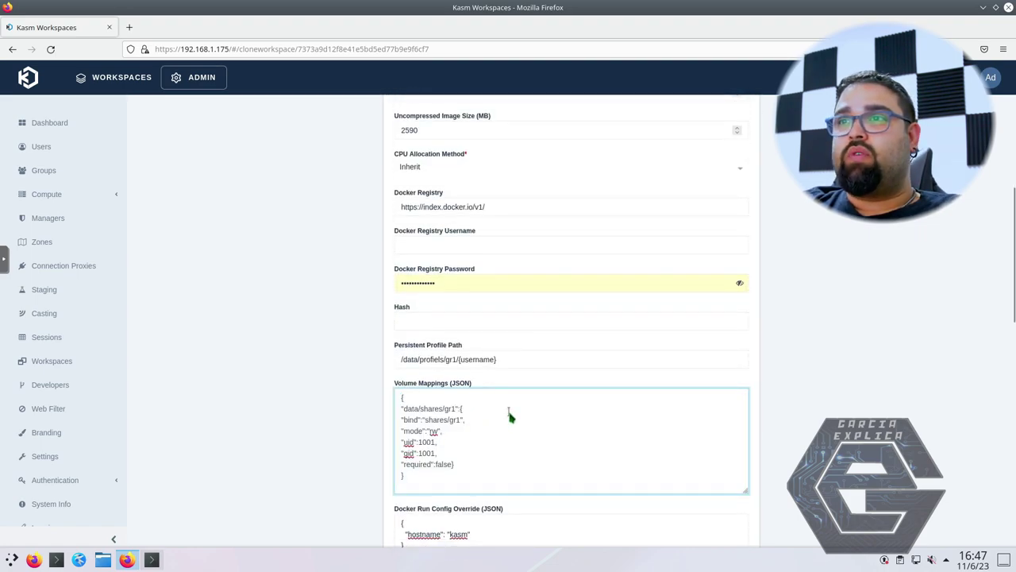
pyautogui.press('BackSpace')
pyautogui.write('2')
pyautogui.press('Down')
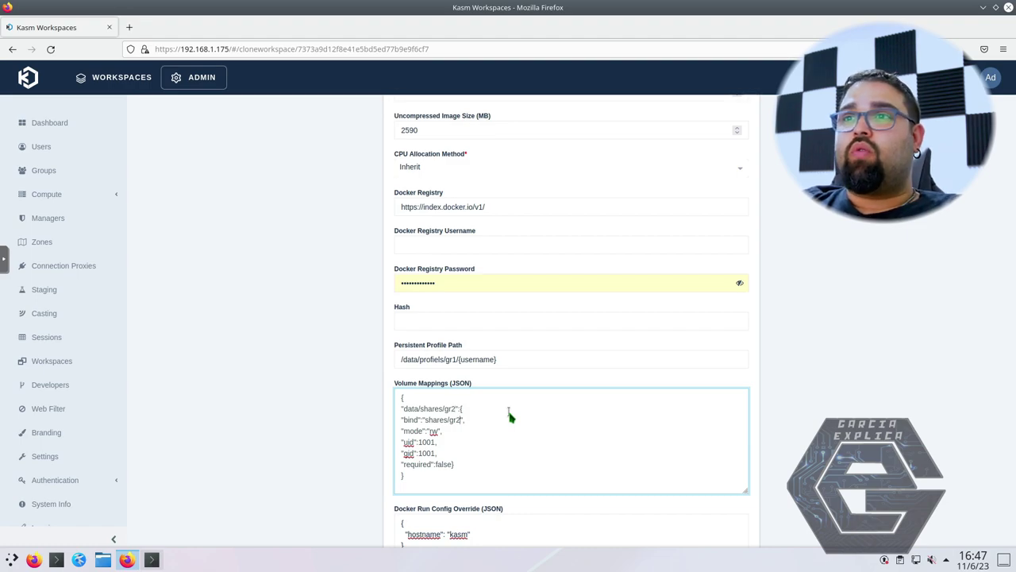
# Save the Chrome gr2 clone and rename the original Chrome workspace to Chrome gr1.
pyautogui.scroll(-15, 526, 390)
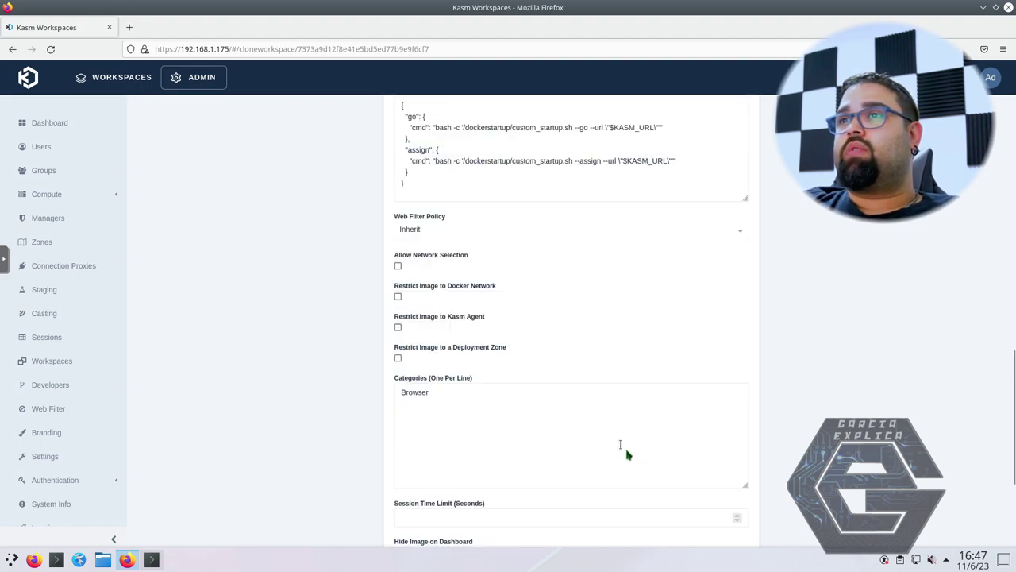
pyautogui.click(694, 510)
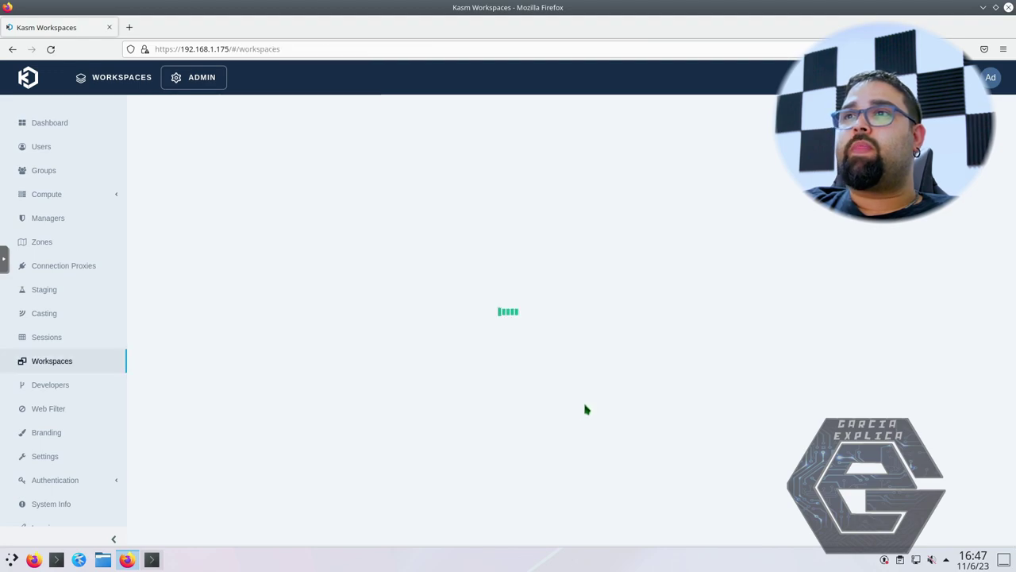
pyautogui.click(890, 370)
pyautogui.click(881, 287)
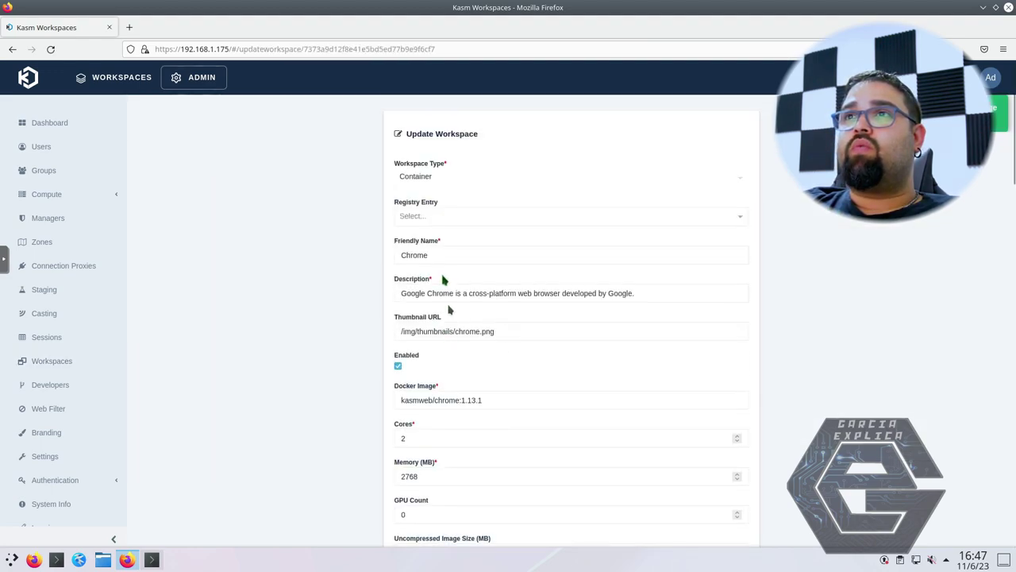
pyautogui.click(447, 182)
pyautogui.write('gr')
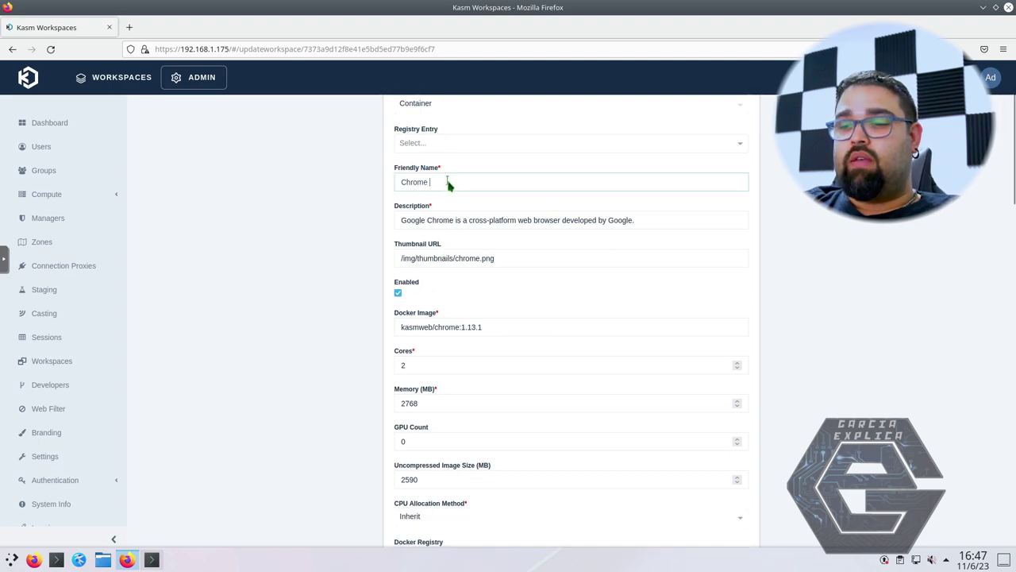
pyautogui.write('2')
# Replace the Chrome gr1 workspace's empty volume mappings with the copied JSON for data/shares/gr1.
pyautogui.scroll(-6, 352, 463)
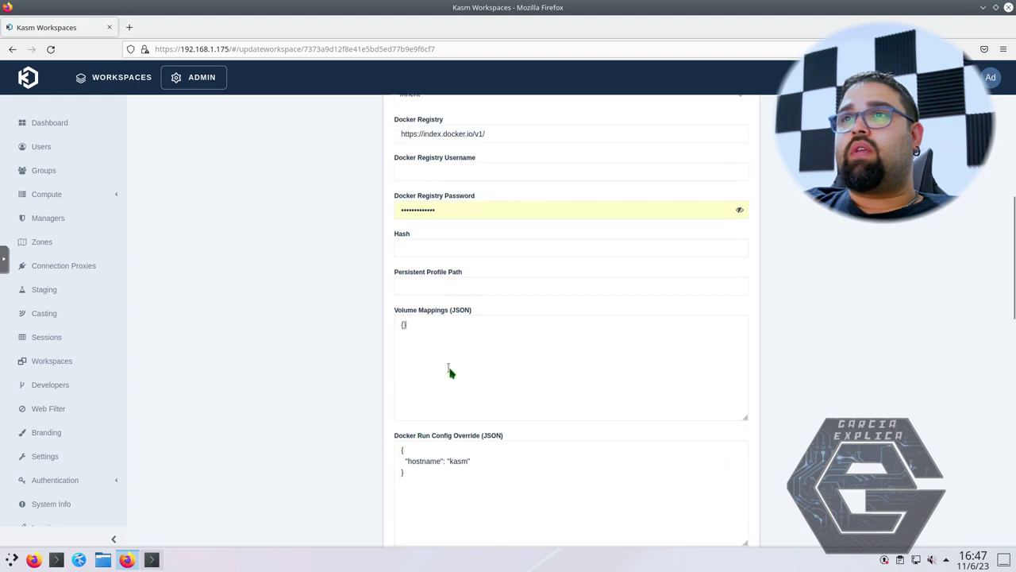
pyautogui.click(450, 373)
pyautogui.hotkey('ctrl', 'a')
pyautogui.hotkey('ctrl', 'v')
# Set the Persistent Profile Path to /data/profiles/gr1/{username} and save the Chrome gr1 workspace.
pyautogui.click(434, 287)
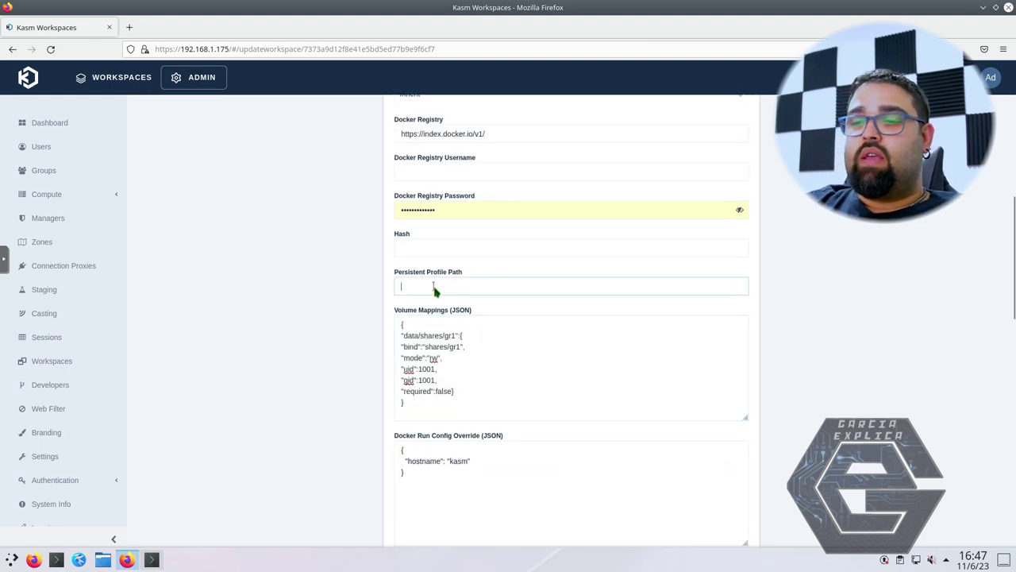
pyautogui.write('/data/profiles/gr1/{username')
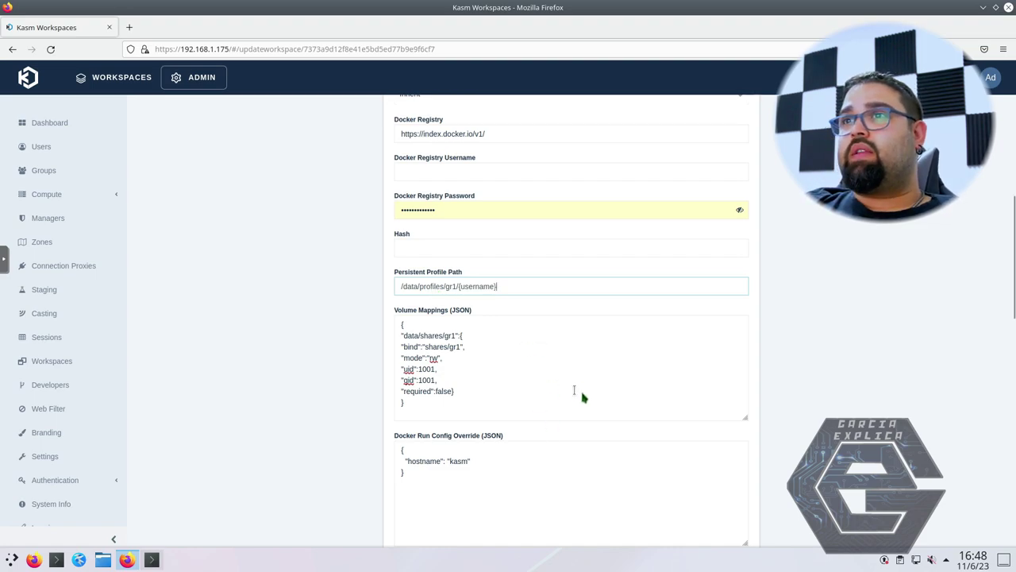
pyautogui.scroll(-15, 582, 395)
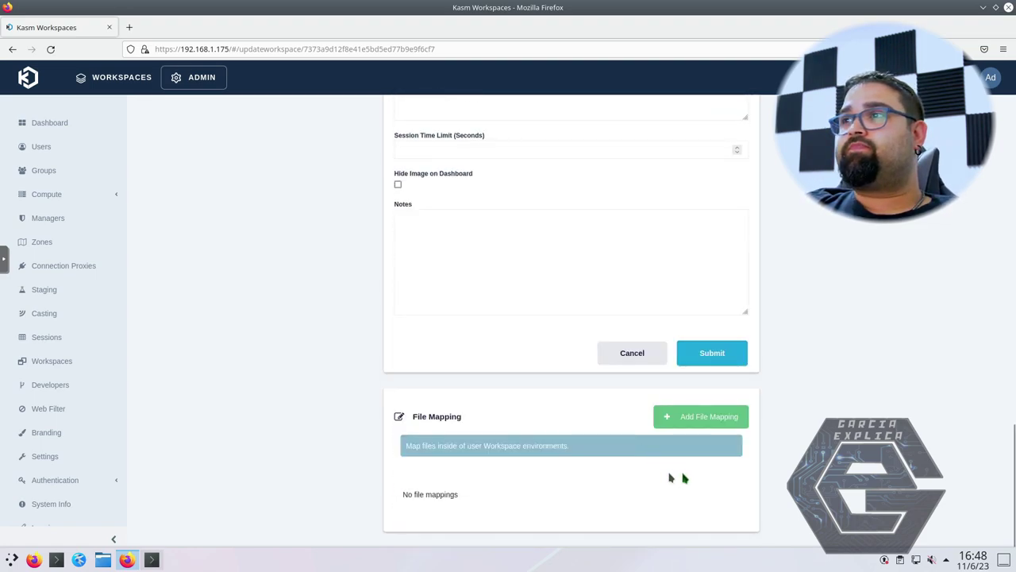
pyautogui.click(735, 354)
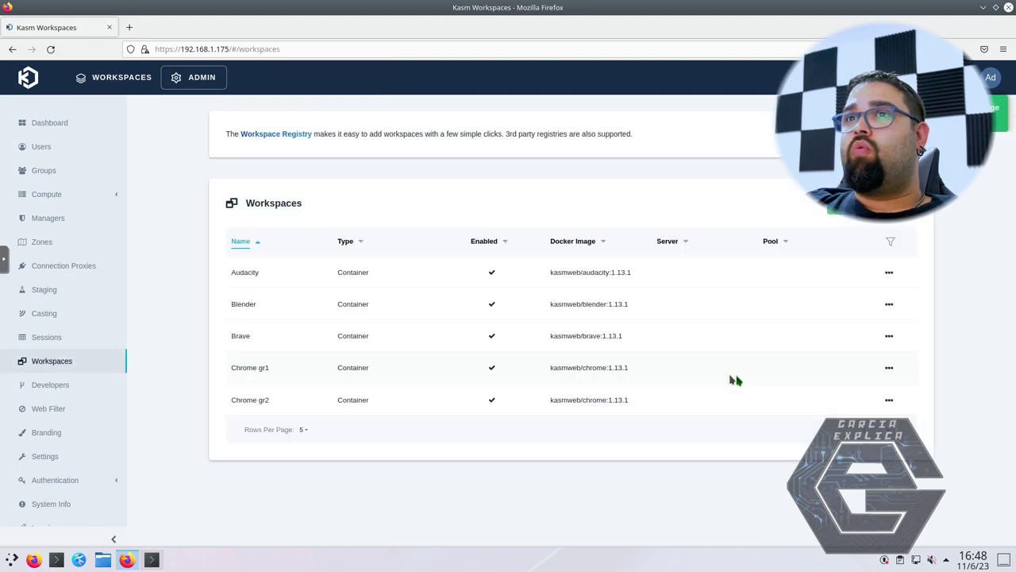
# Set the Chrome gr2 workspace's Persistent Profile Path to /data/profiels/gr2/{username} and save the workspace.
pyautogui.click(889, 400)
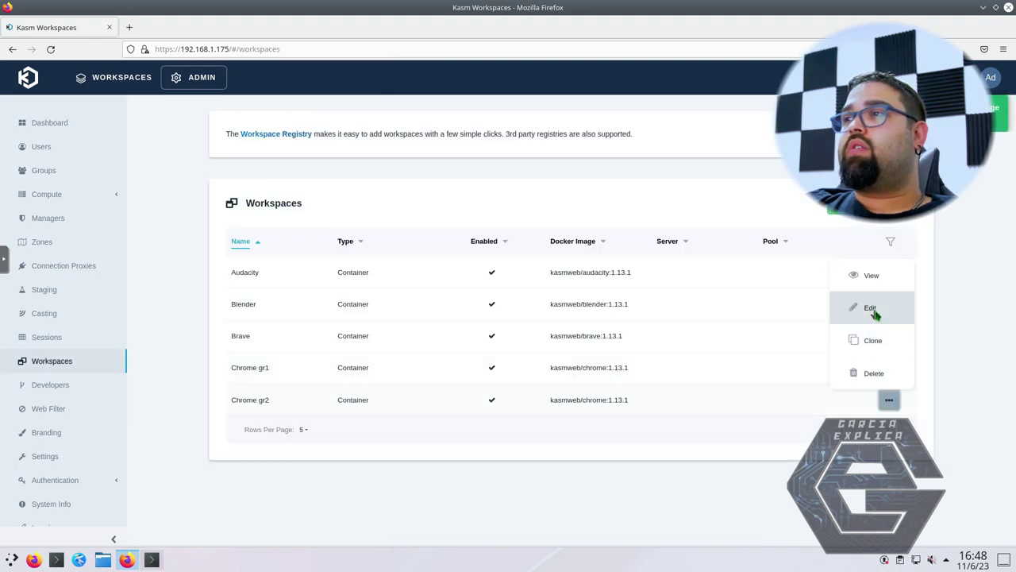
pyautogui.click(878, 308)
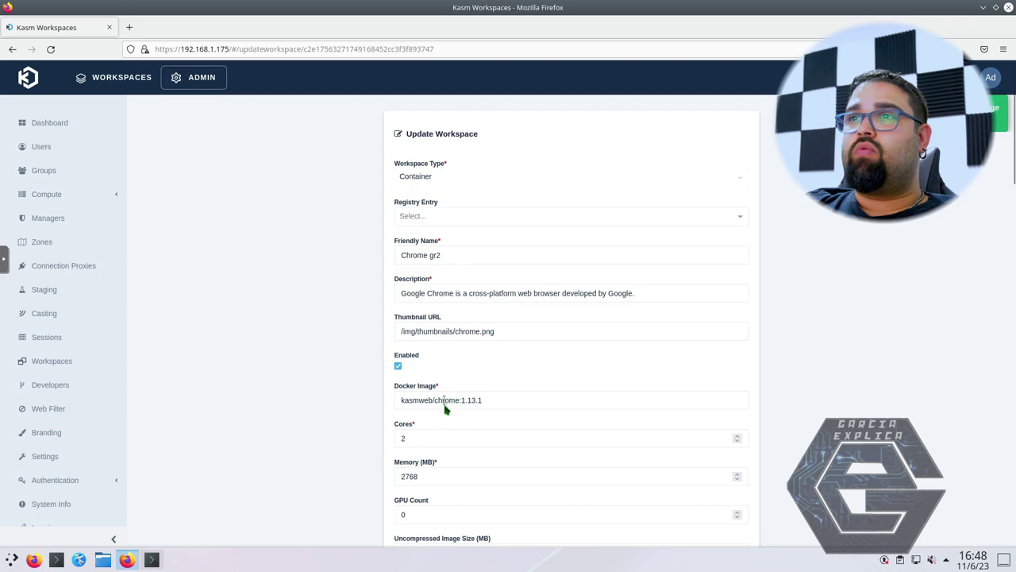
pyautogui.scroll(-1, 446, 407)
pyautogui.scroll(-3, 446, 407)
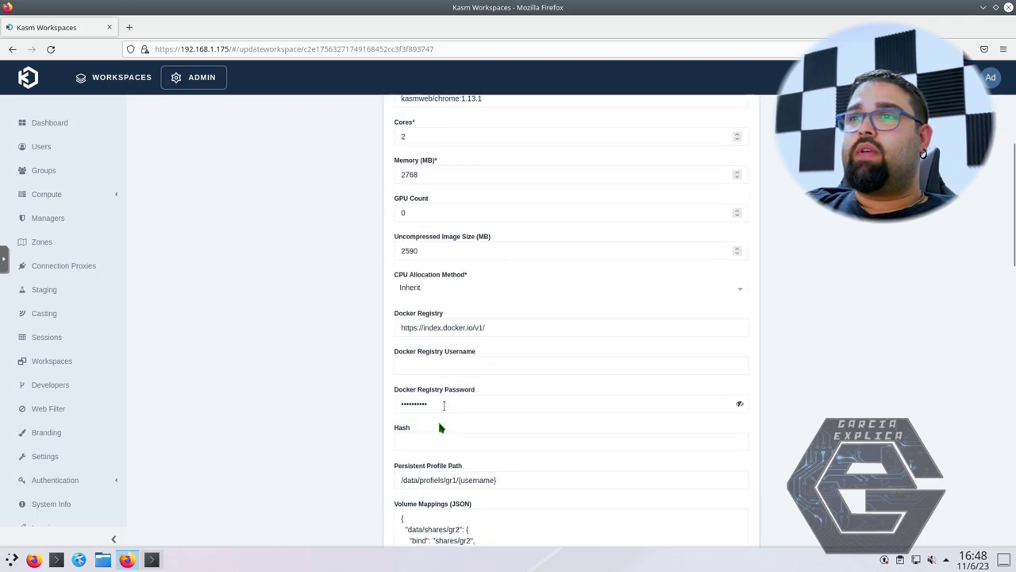
pyautogui.click(453, 479)
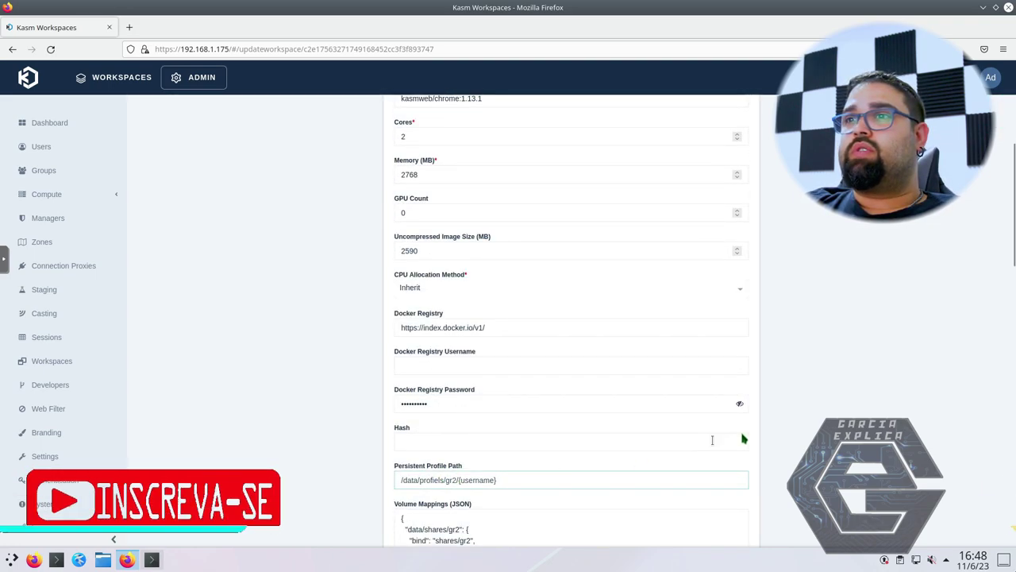
pyautogui.scroll(-10, 754, 440)
pyautogui.click(697, 357)
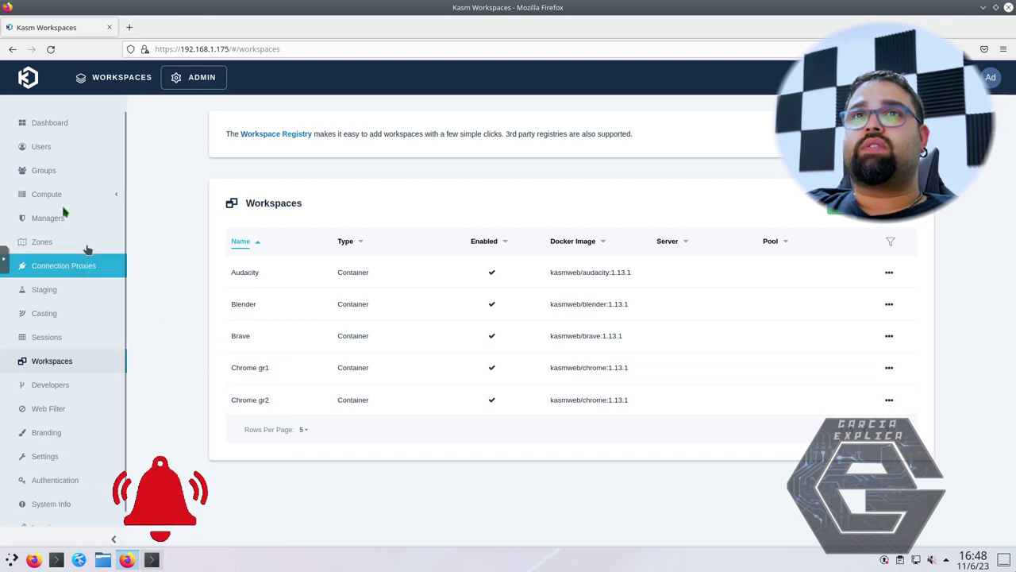
# Open the list of user groups in the administration area.
pyautogui.click(91, 170)
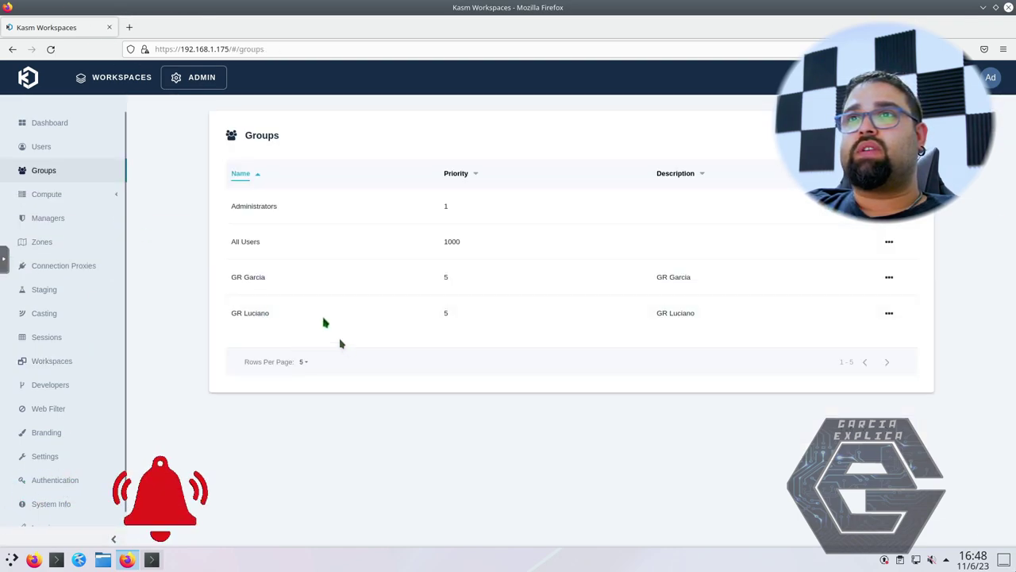
pyautogui.click(889, 277)
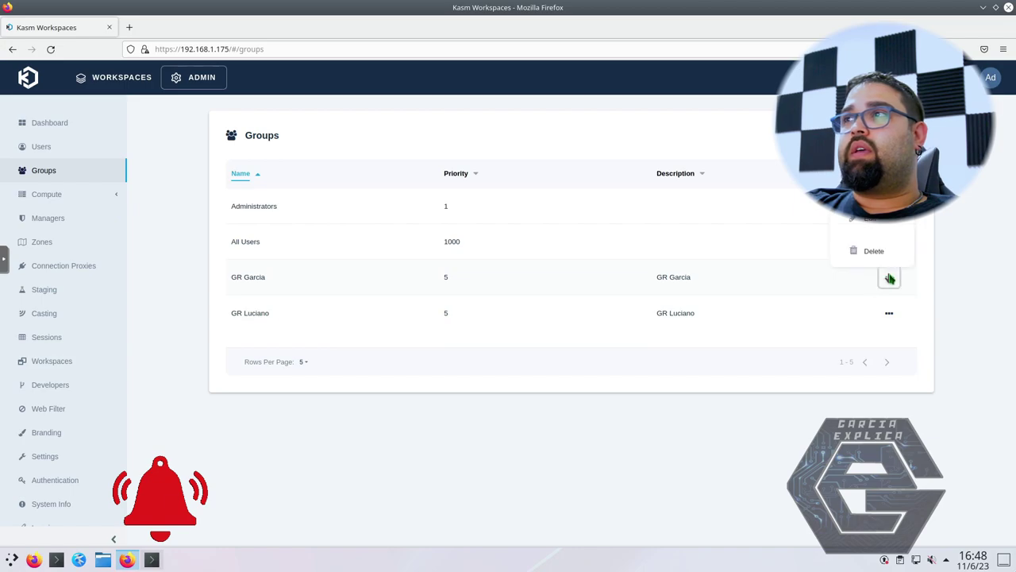
pyautogui.click(869, 219)
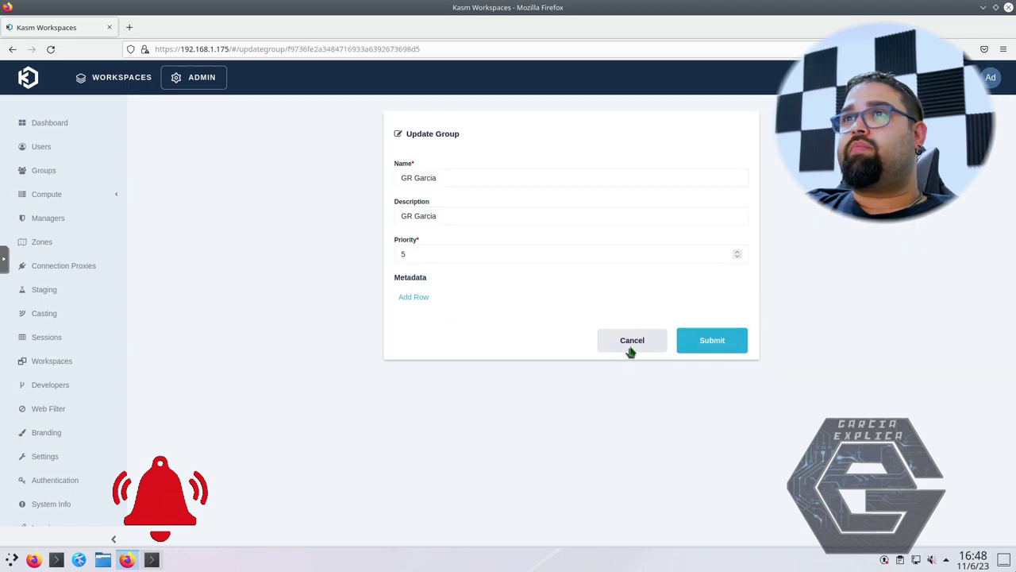
pyautogui.click(630, 341)
# Add the Chrome gr1 workspace to the group workspaces of the first of the two GR groups.
pyautogui.click(890, 277)
pyautogui.click(796, 290)
pyautogui.scroll(-5, 670, 364)
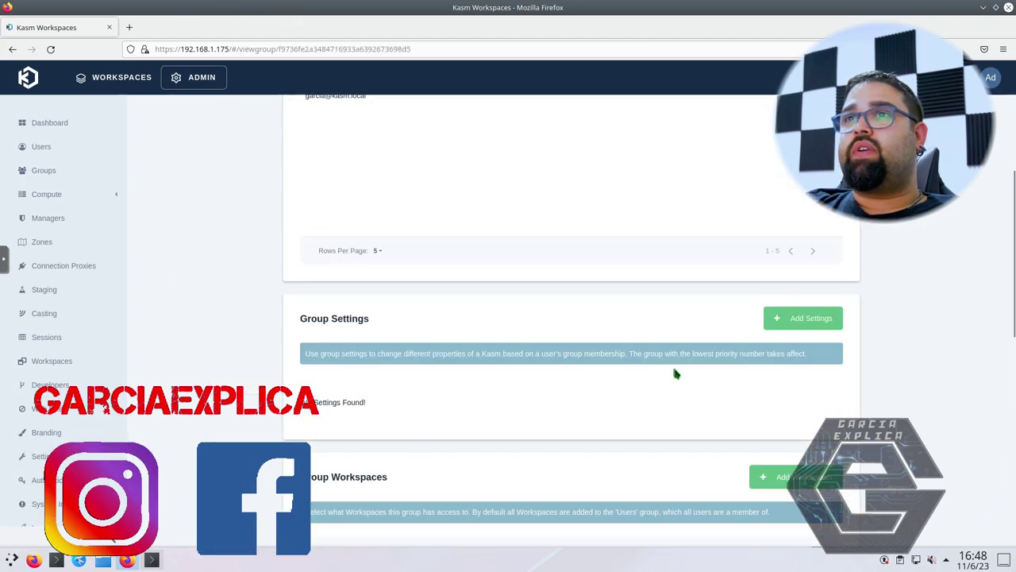
pyautogui.scroll(-2, 674, 374)
pyautogui.scroll(-3, 690, 379)
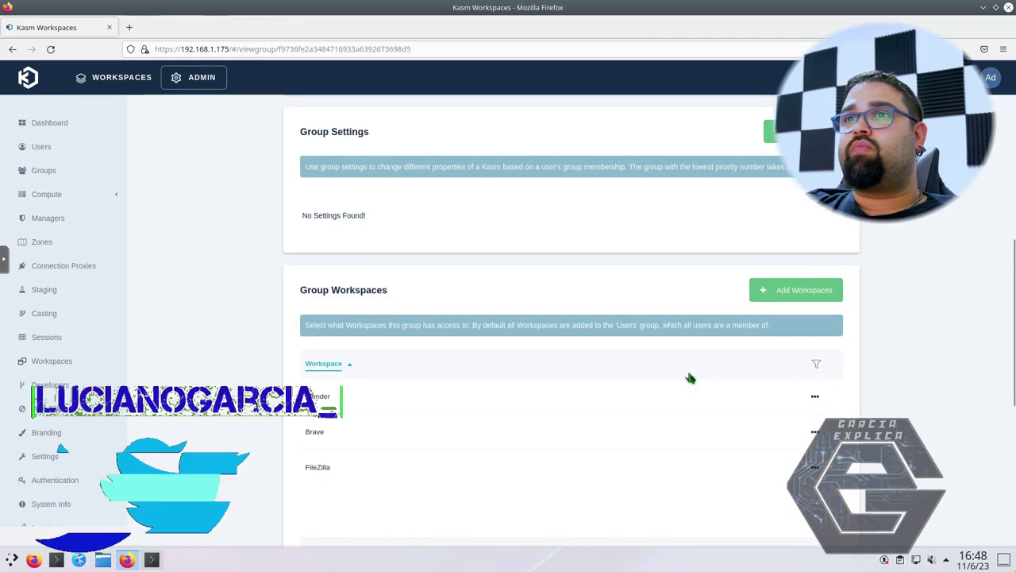
pyautogui.click(785, 299)
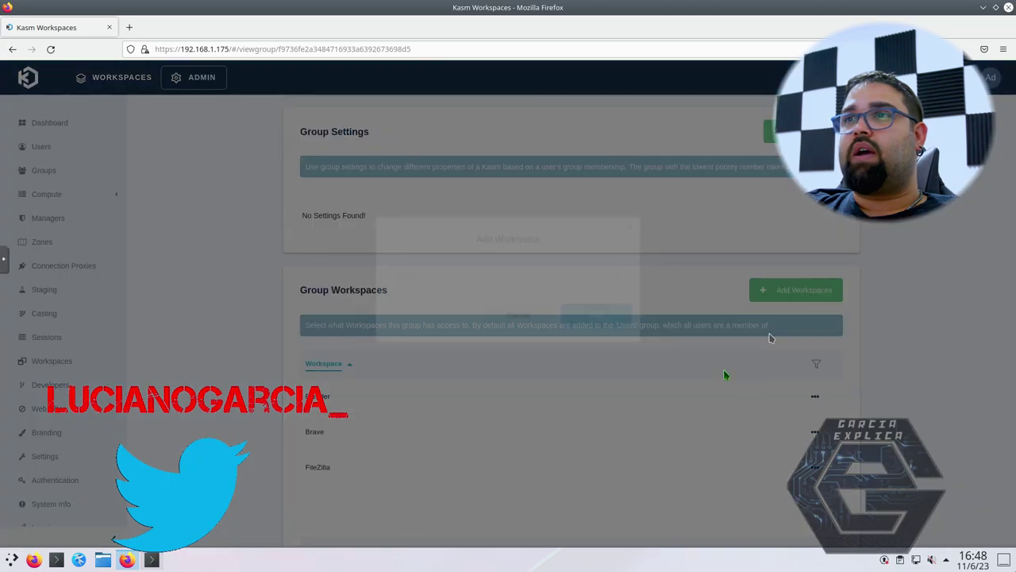
pyautogui.click(548, 300)
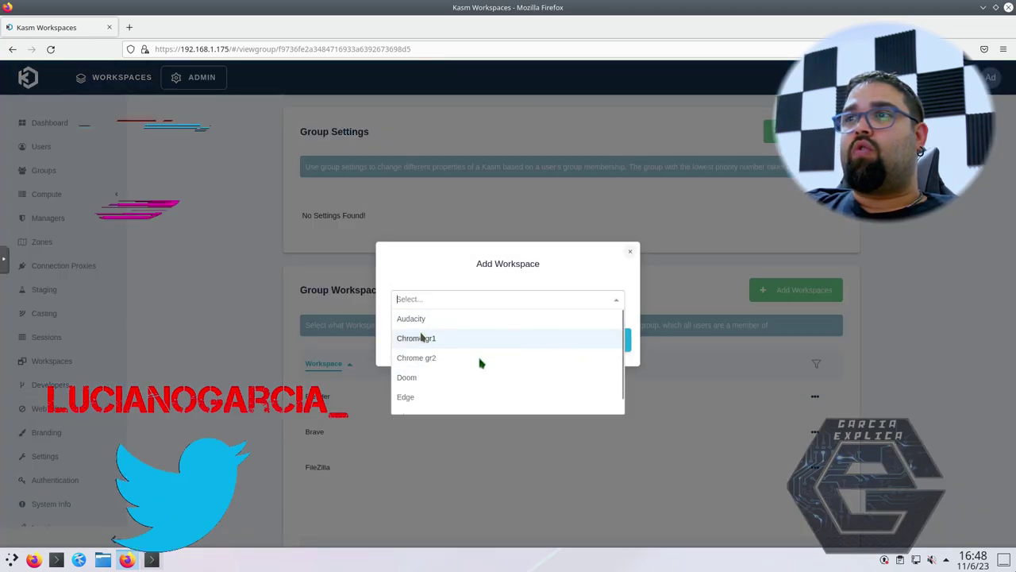
pyautogui.click(461, 348)
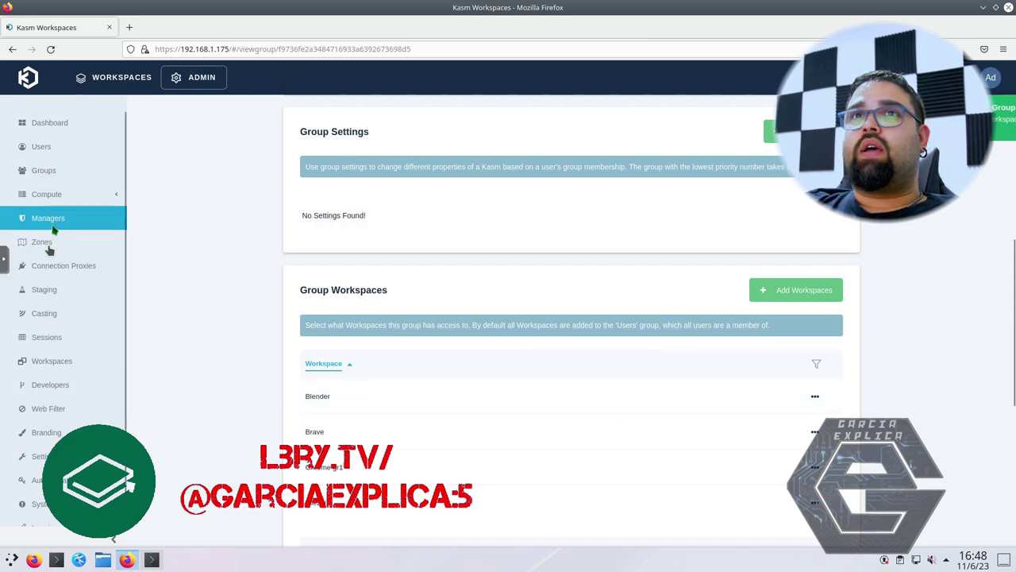
# Remove the Chrome gr1 workspace from the group workspaces of the second GR group.
pyautogui.click(48, 171)
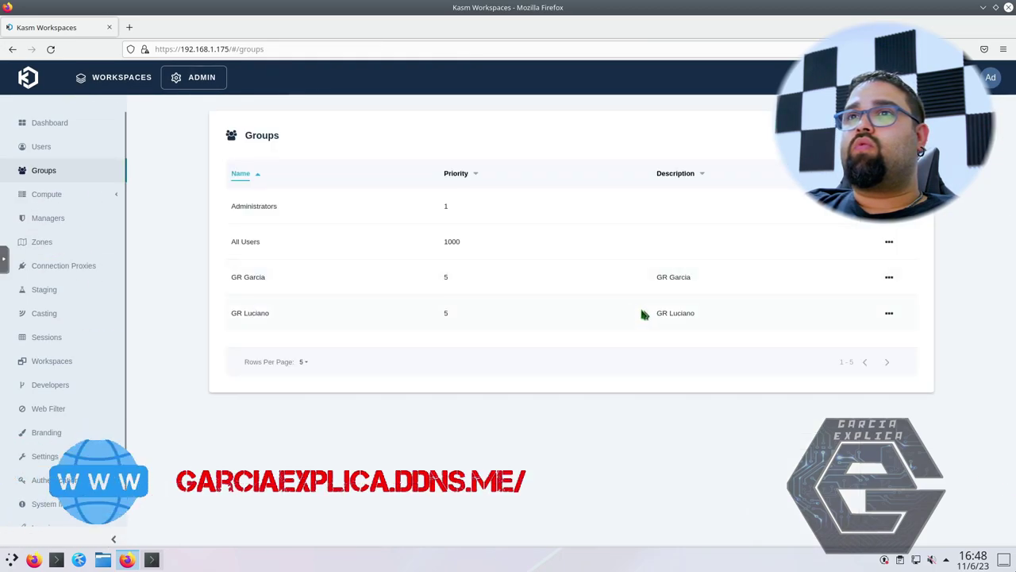
pyautogui.click(889, 313)
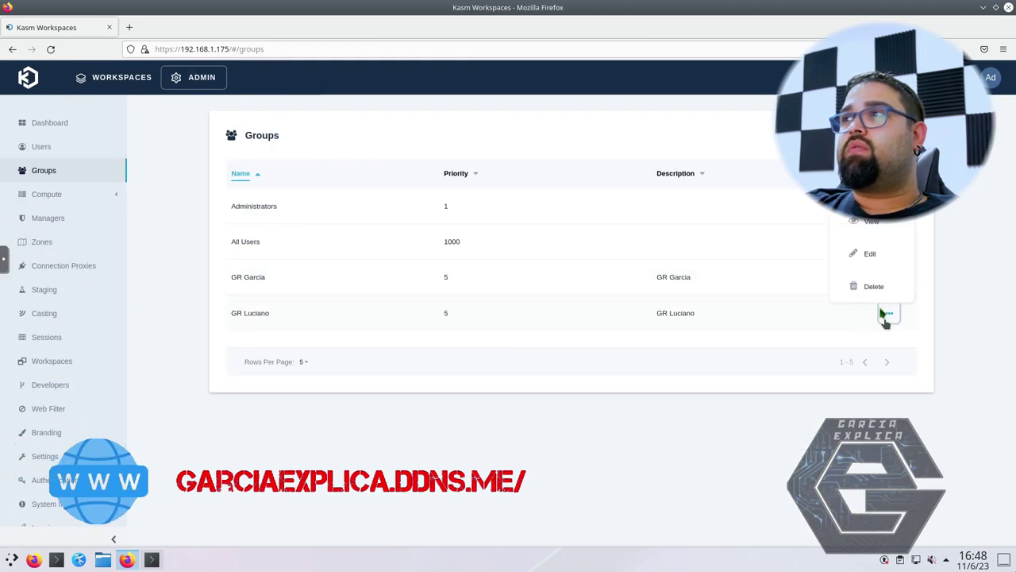
pyautogui.click(865, 254)
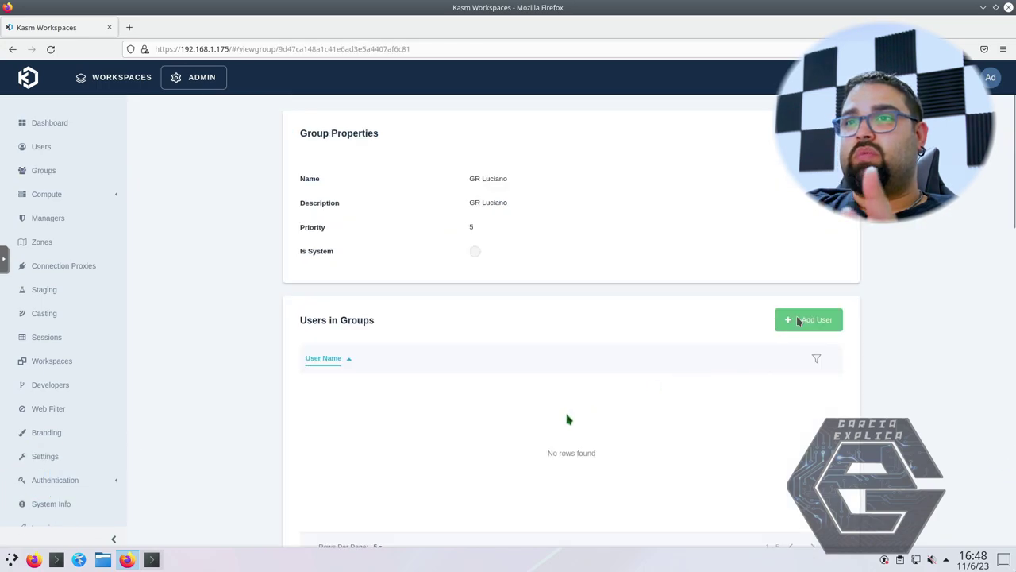
pyautogui.scroll(-6, 542, 416)
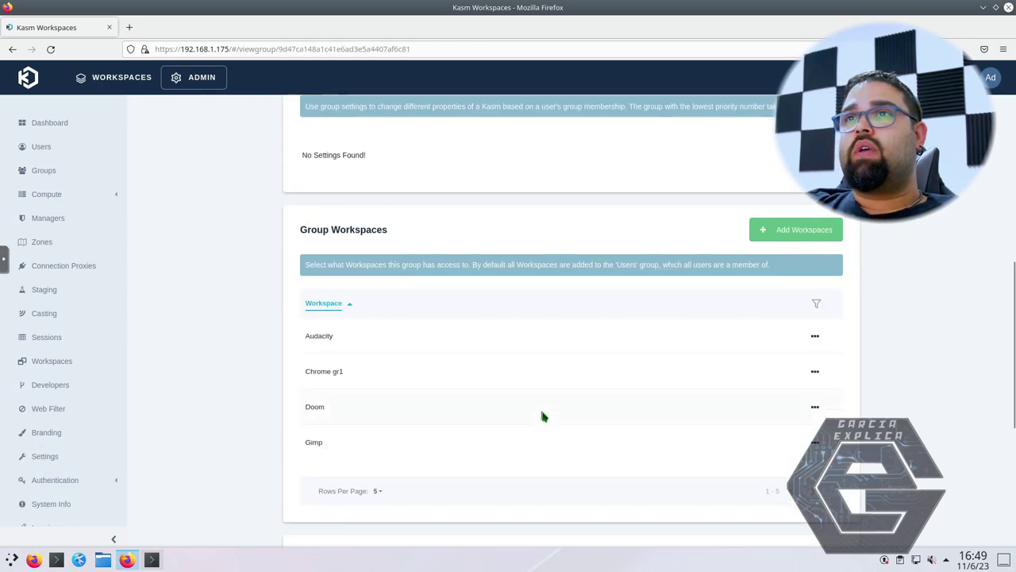
pyautogui.scroll(-2, 546, 416)
pyautogui.scroll(3, 550, 417)
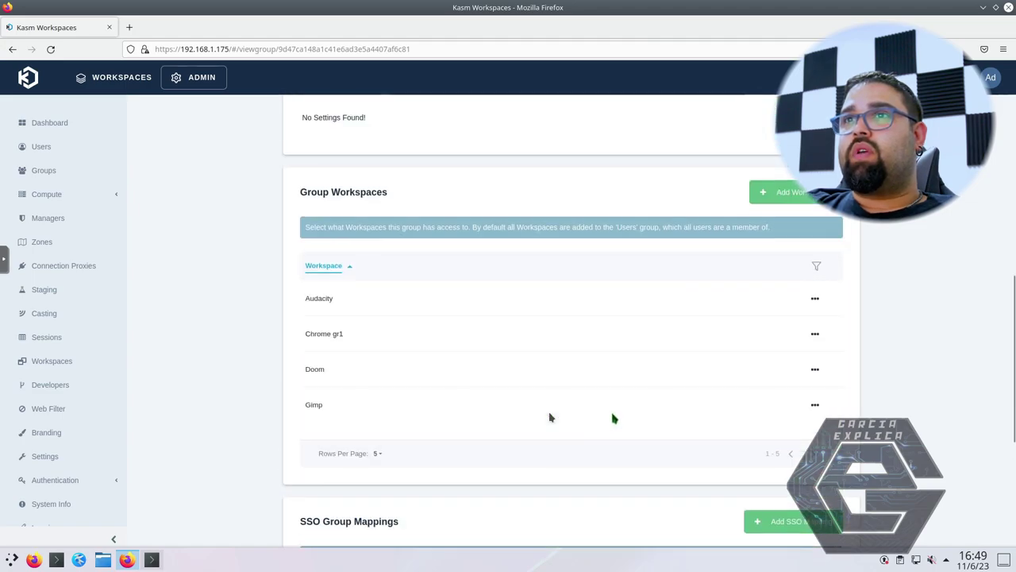
pyautogui.click(815, 373)
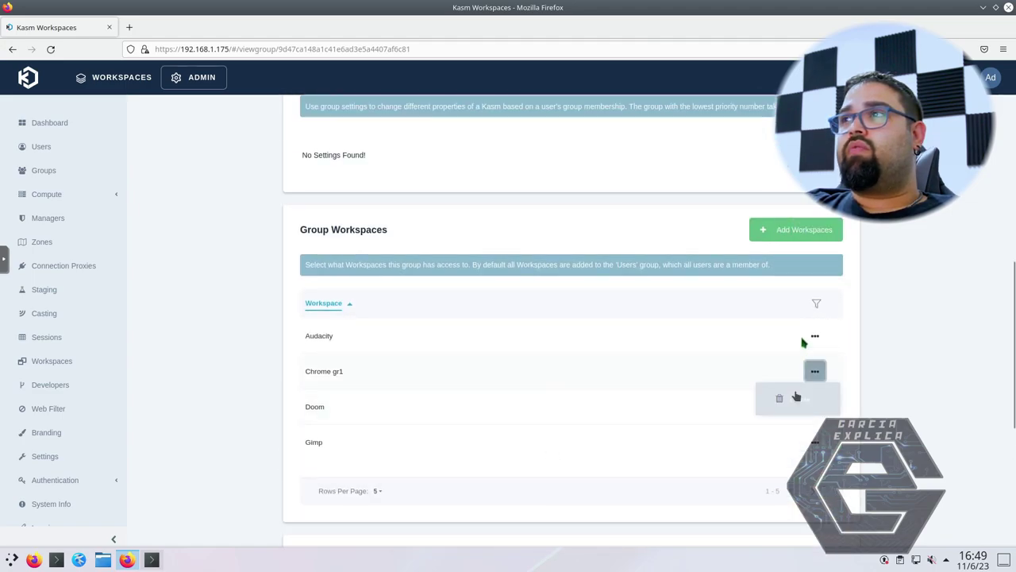
pyautogui.click(794, 400)
pyautogui.click(770, 240)
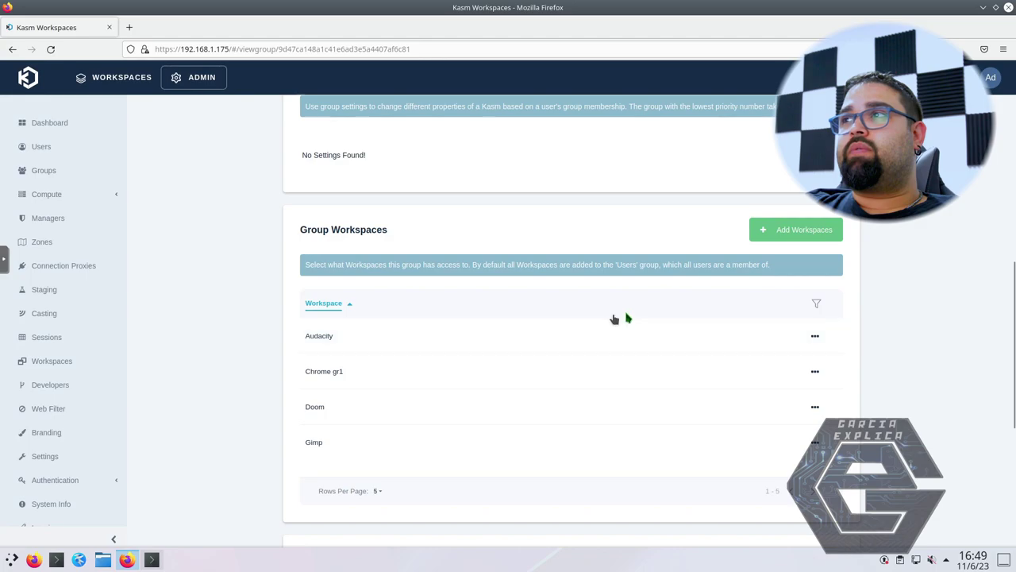
pyautogui.click(815, 371)
pyautogui.click(782, 400)
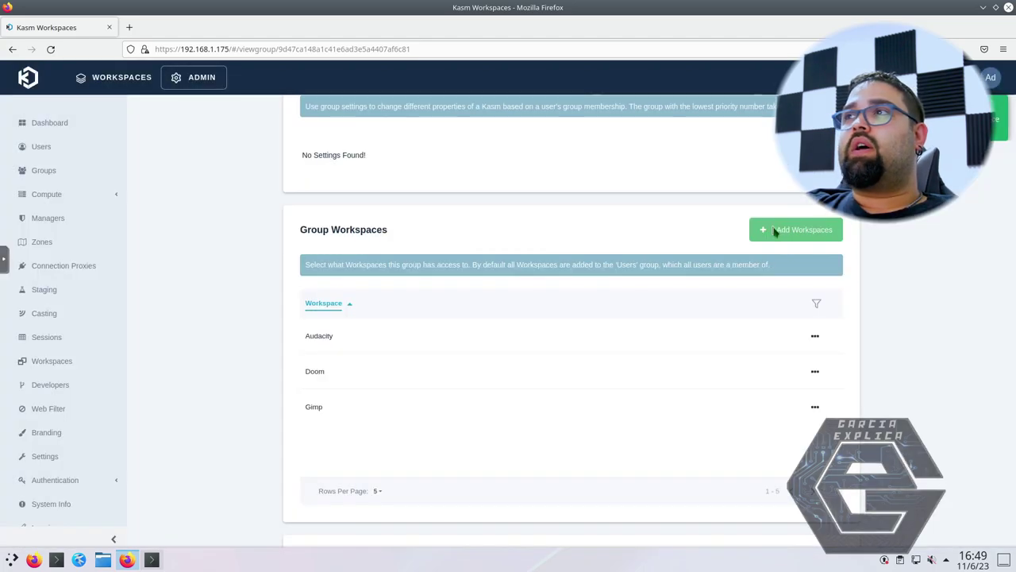
# Add the Chrome gr2 workspace to the second GR group's workspaces.
pyautogui.click(767, 231)
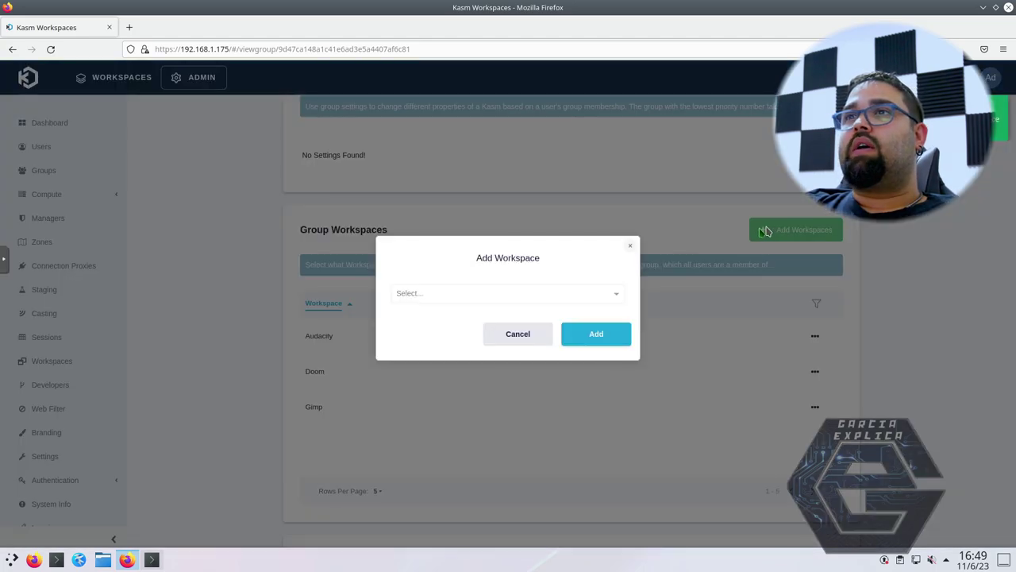
pyautogui.click(445, 299)
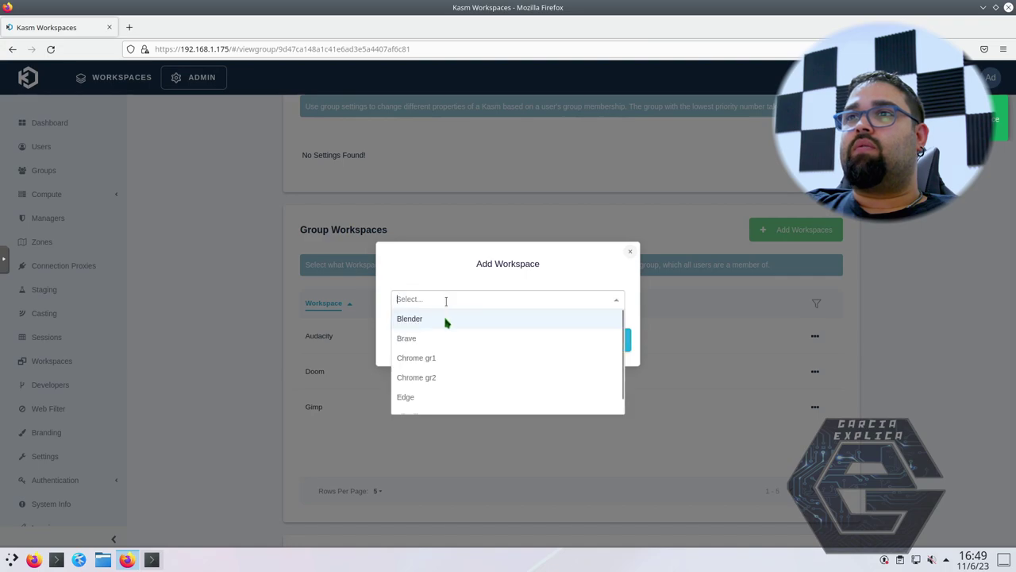
pyautogui.click(442, 377)
pyautogui.click(597, 347)
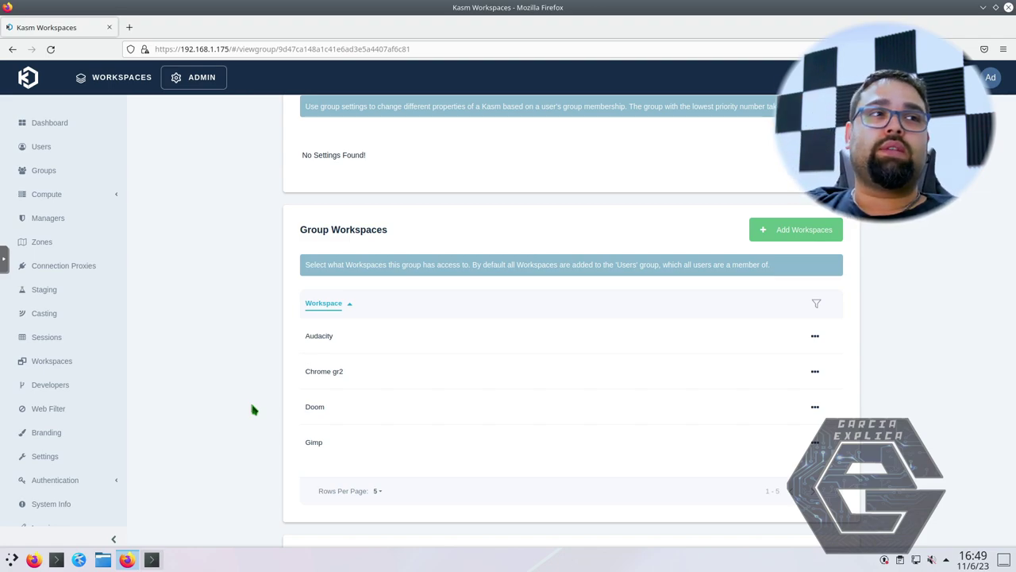
pyautogui.scroll(-5, 365, 371)
pyautogui.scroll(-2, 367, 379)
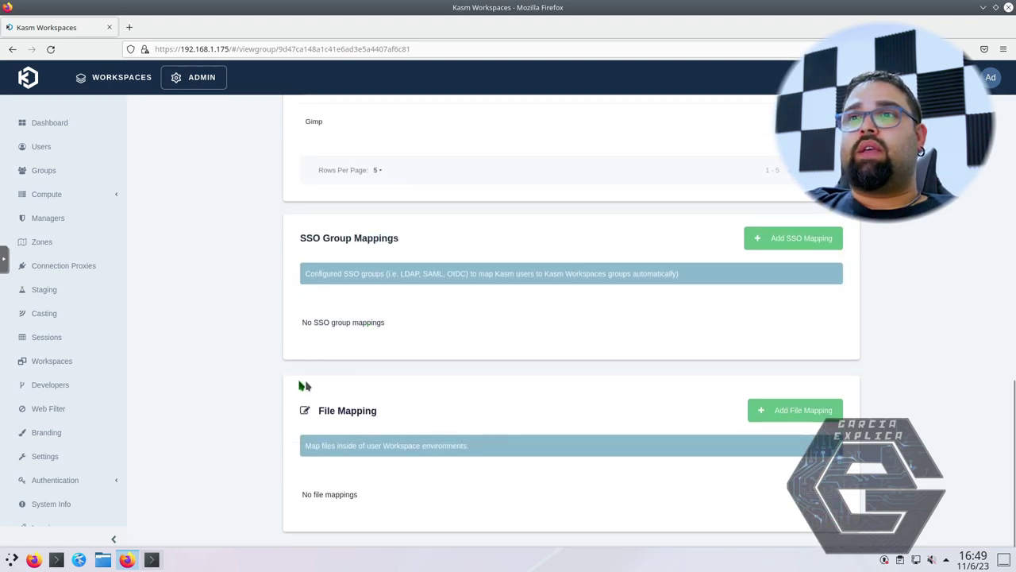
pyautogui.scroll(10, 301, 383)
pyautogui.scroll(5, 302, 382)
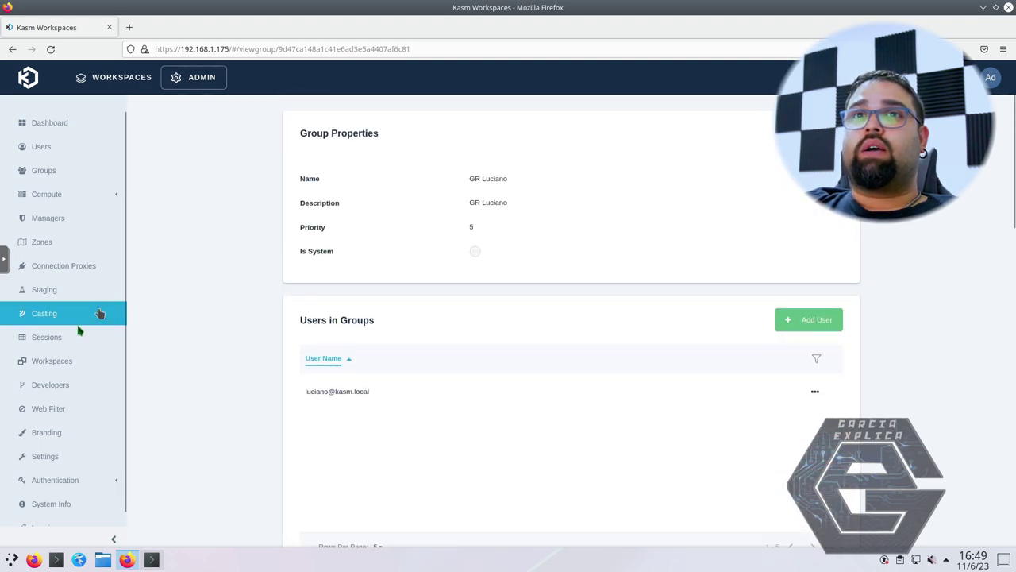
# Look through the administration pages for workspaces, session casting, deployment zones and connection proxies, including the connection proxy creation form.
pyautogui.click(57, 363)
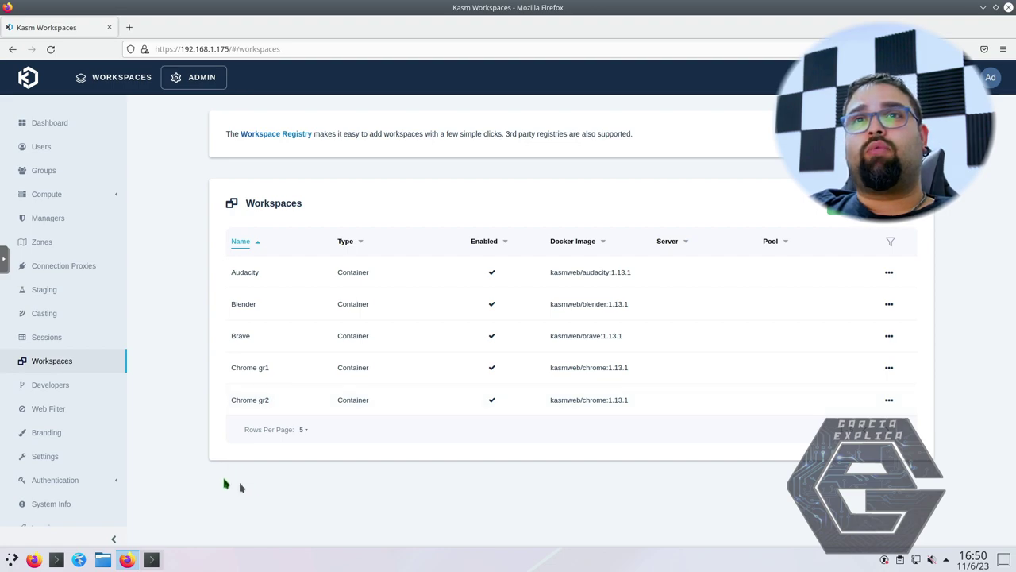
pyautogui.click(84, 295)
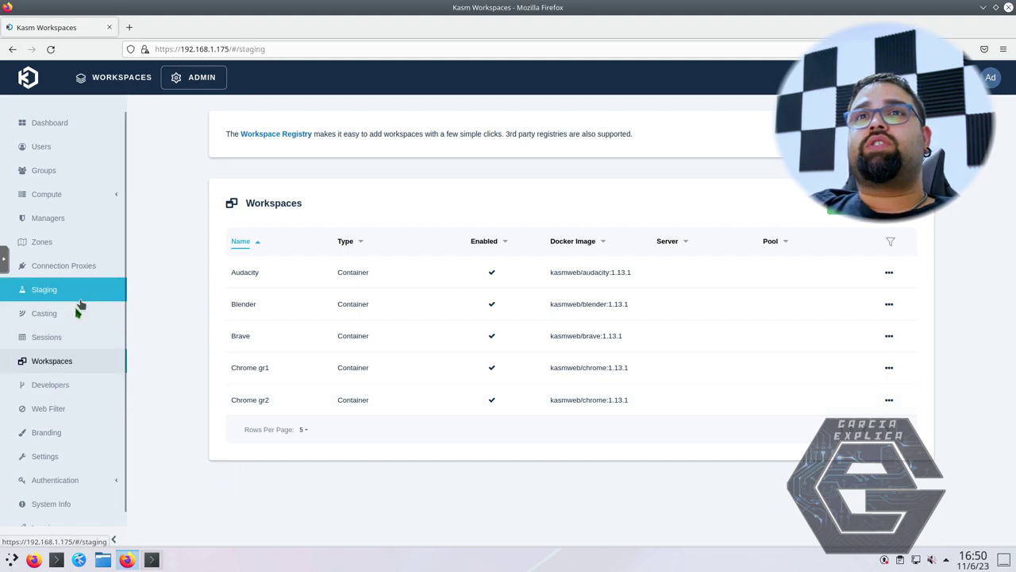
pyautogui.click(73, 315)
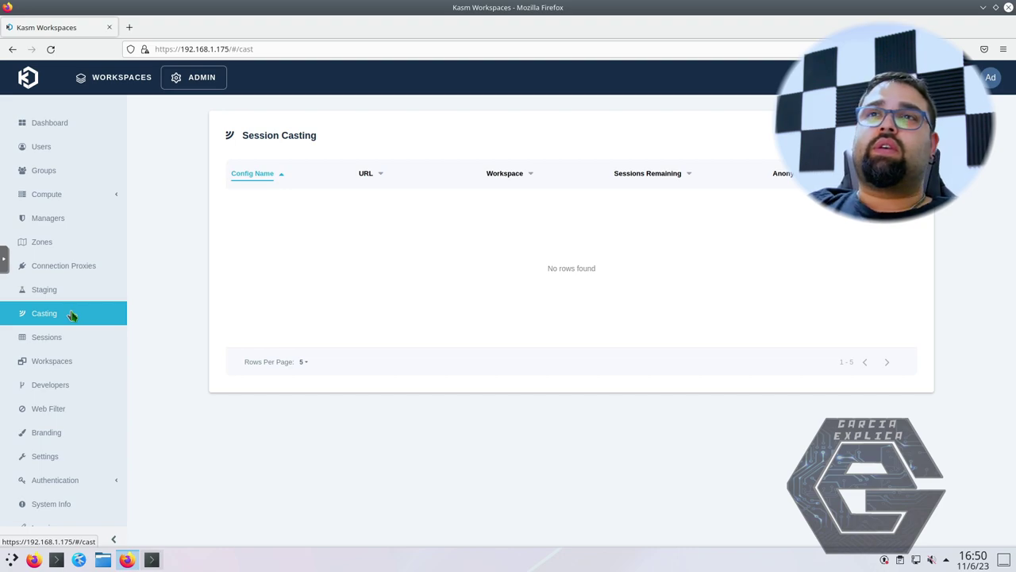
pyautogui.moveTo(249, 135); pyautogui.dragTo(297, 139)
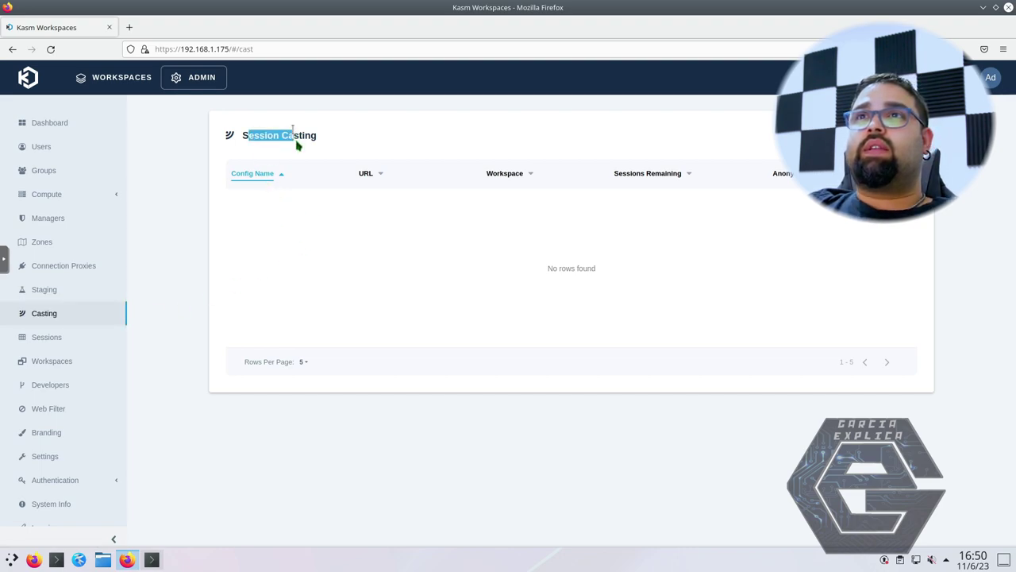
pyautogui.click(290, 220)
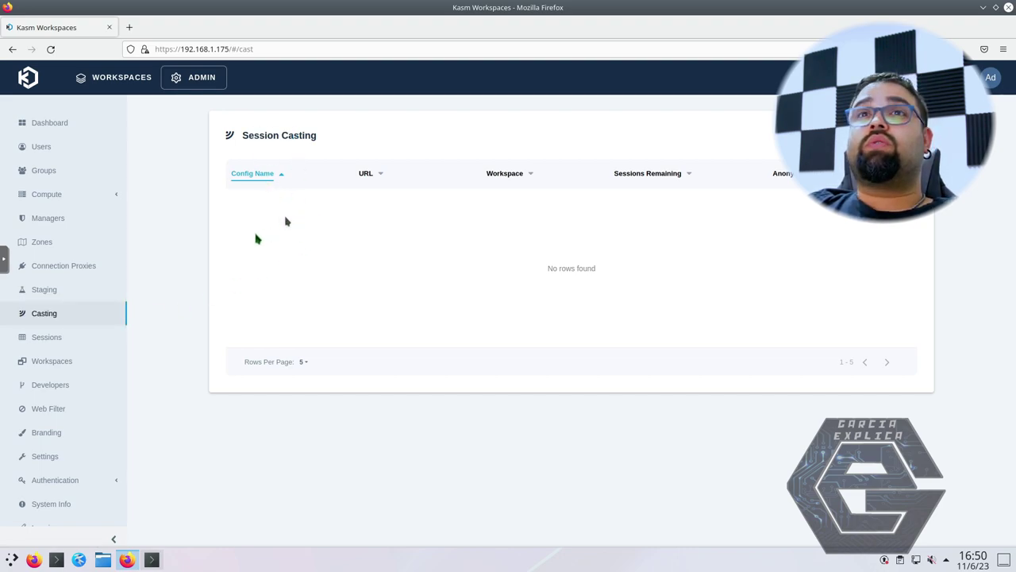
pyautogui.click(44, 243)
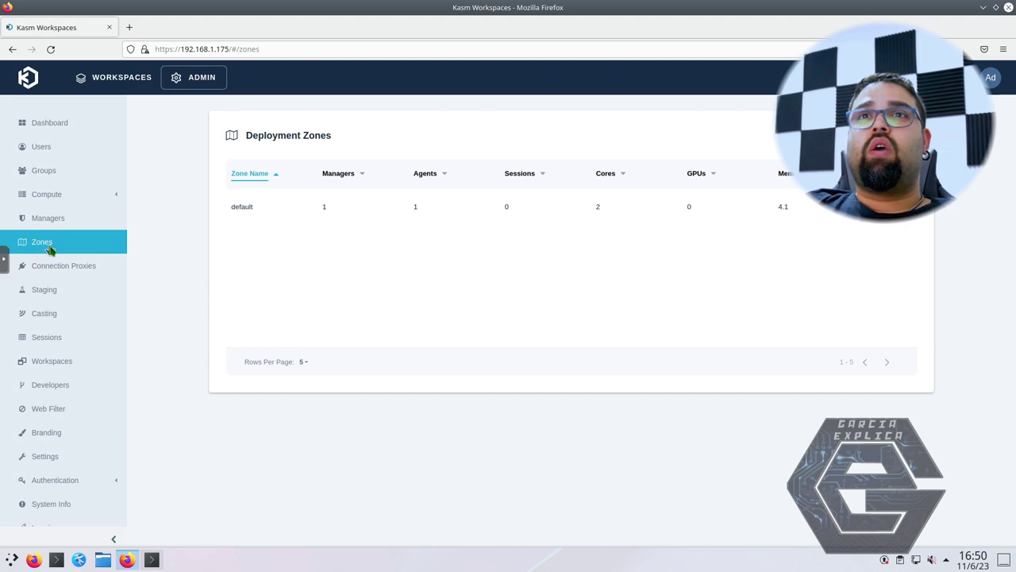
pyautogui.click(50, 265)
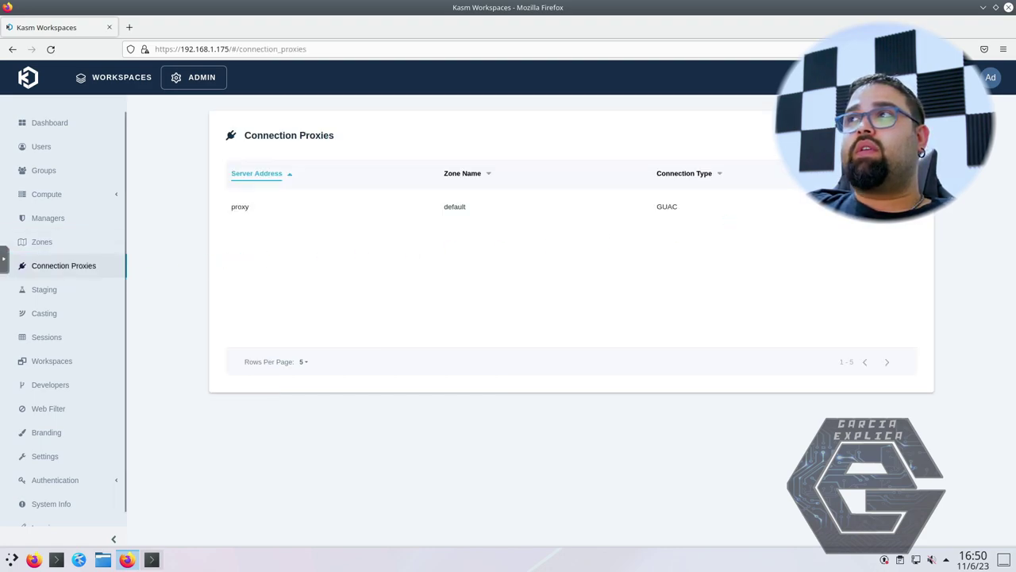
pyautogui.click(906, 135)
pyautogui.click(488, 179)
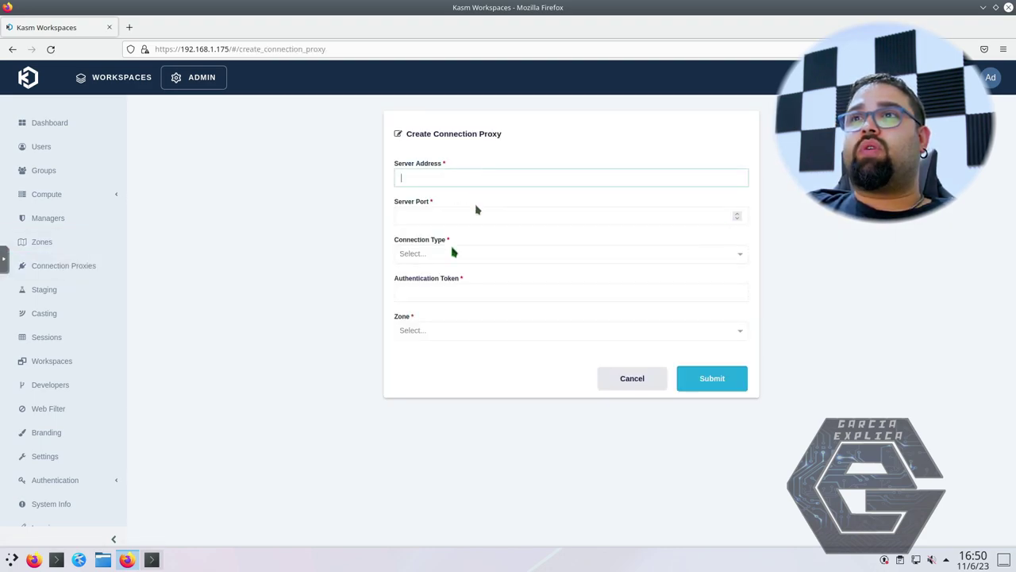
pyautogui.click(604, 378)
pyautogui.click(642, 393)
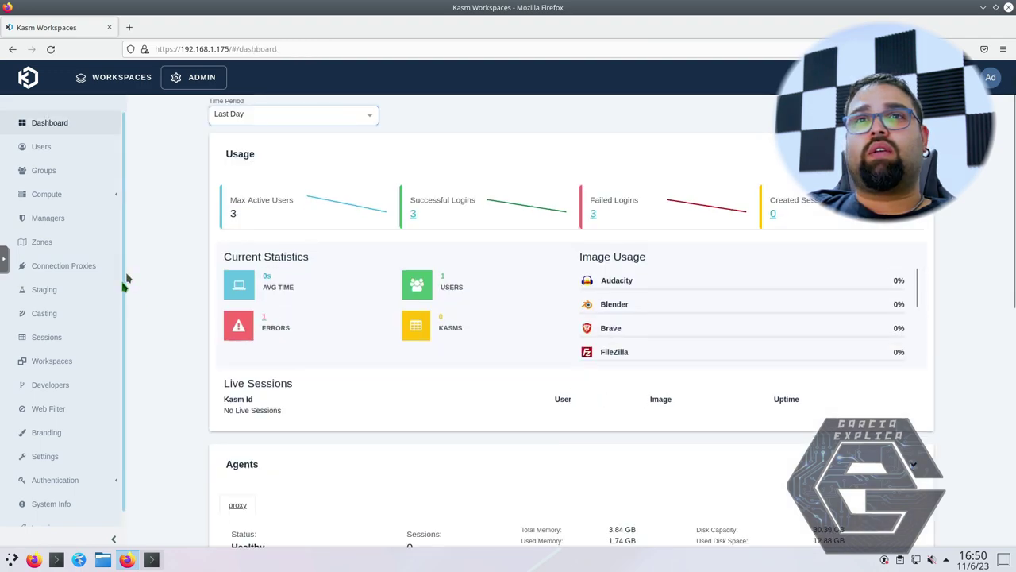
# Start a new web filter policy named filtro with the description "filtro teste".
pyautogui.click(76, 409)
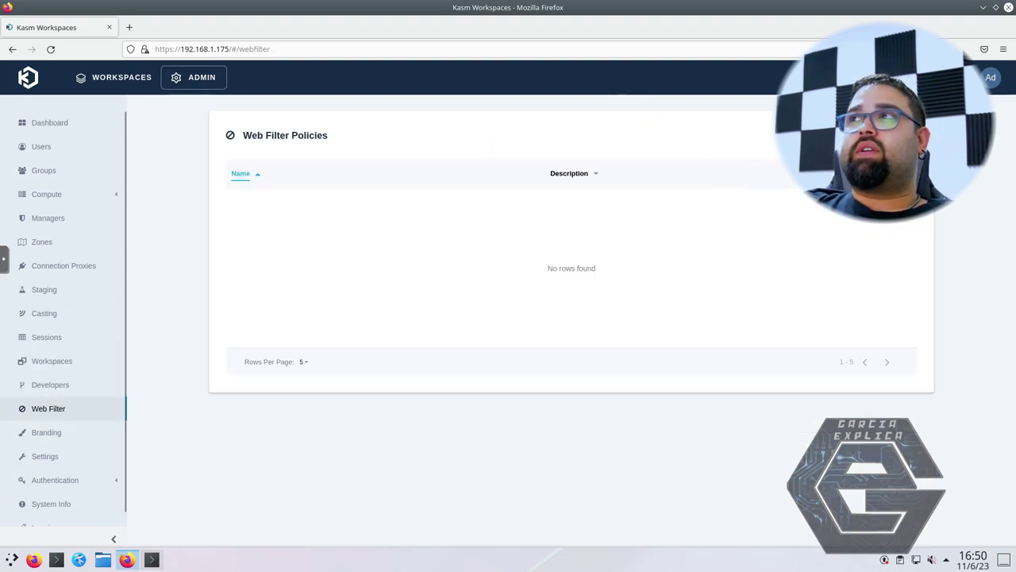
pyautogui.click(897, 135)
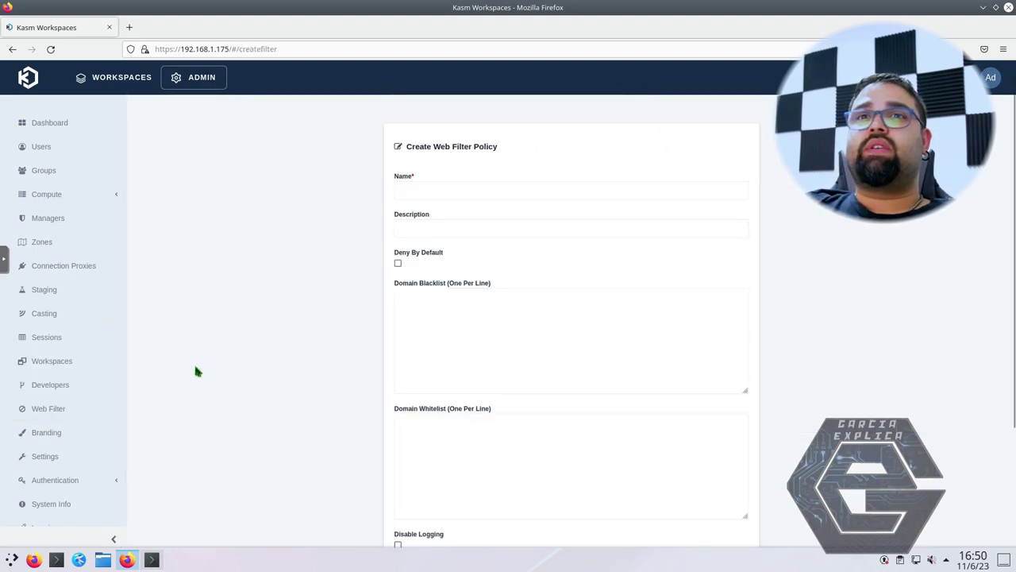
pyautogui.scroll(-3, 61, 408)
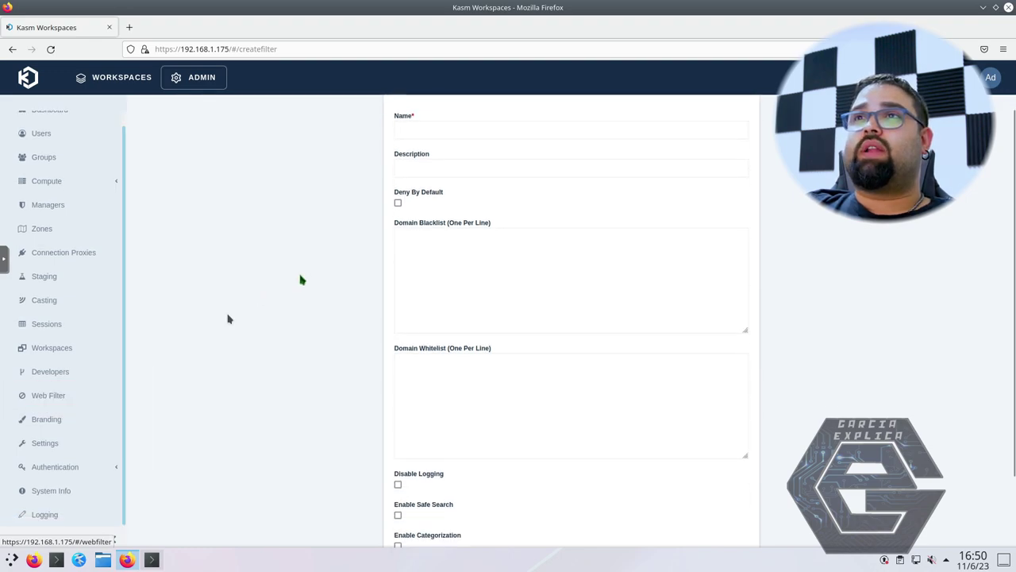
pyautogui.scroll(2, 342, 256)
pyautogui.click(423, 192)
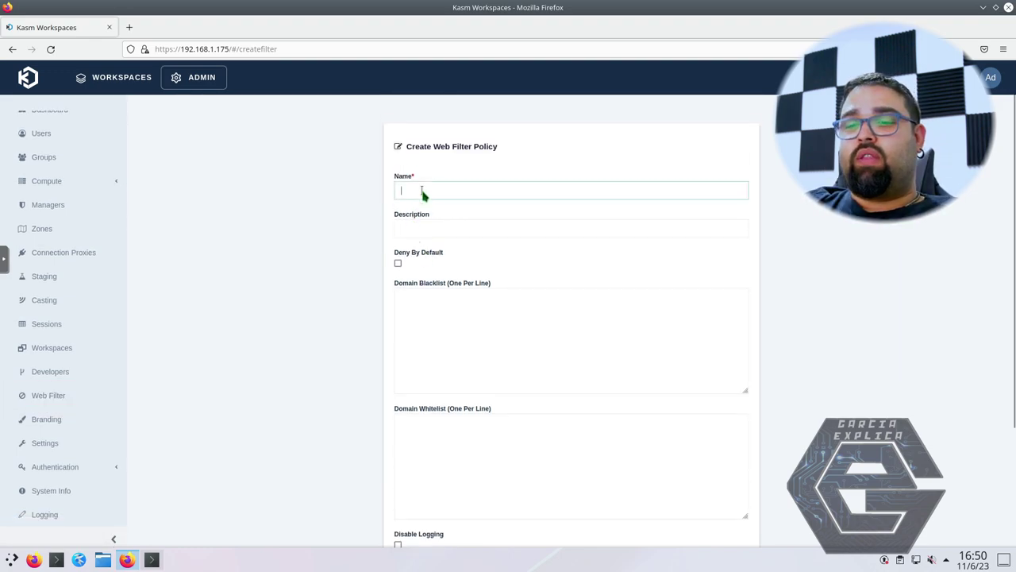
pyautogui.write('filtro')
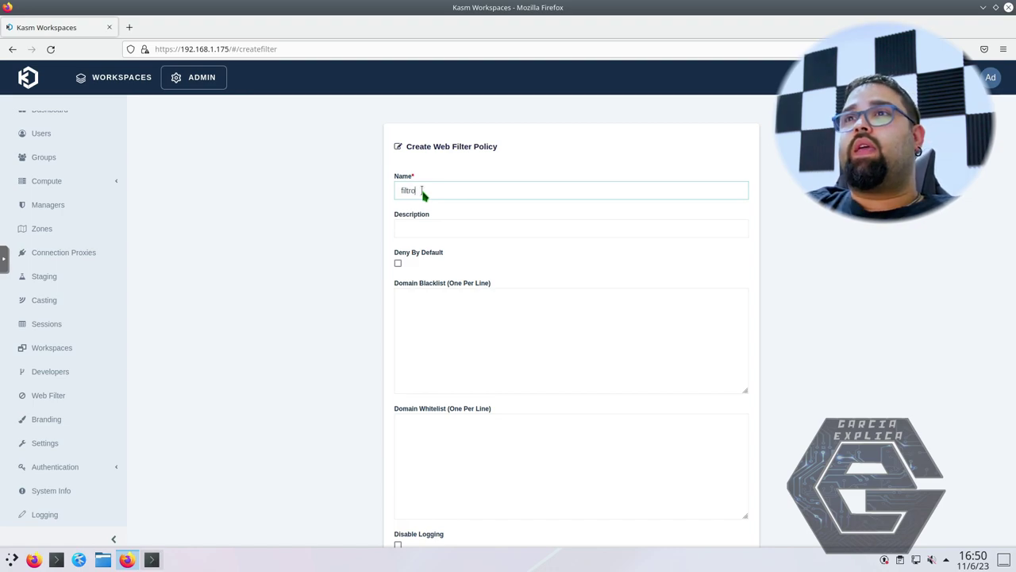
pyautogui.hotkey('ctrl', 'a')
pyautogui.hotkey('ctrl', 'c')
pyautogui.click(420, 228)
pyautogui.hotkey('ctrl', 'v')
pyautogui.write('teste')
pyautogui.scroll(-1, 436, 356)
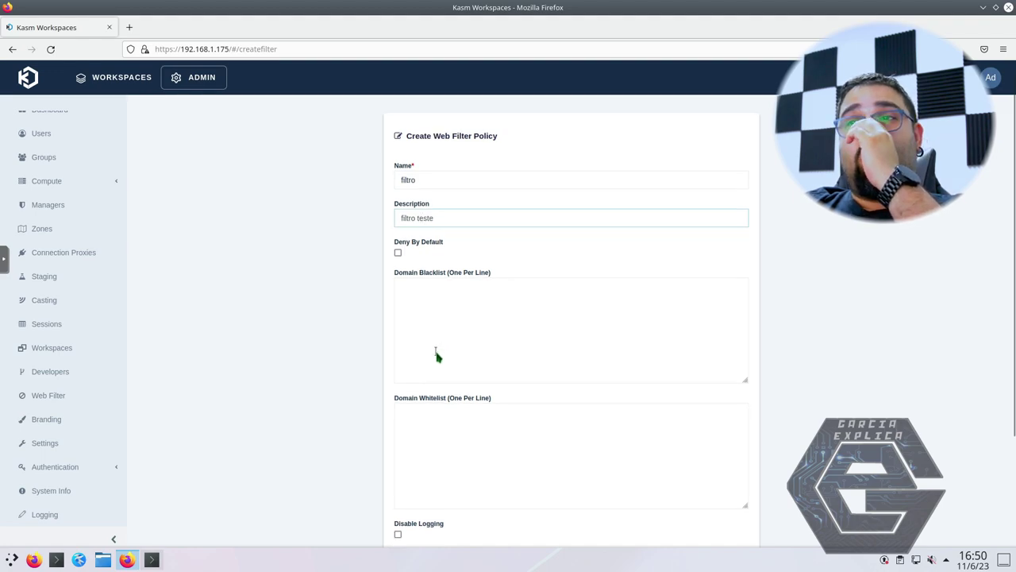
# Blacklist the domain bing.com, whitelist google.com, and save the web filter policy.
pyautogui.scroll(-3, 435, 356)
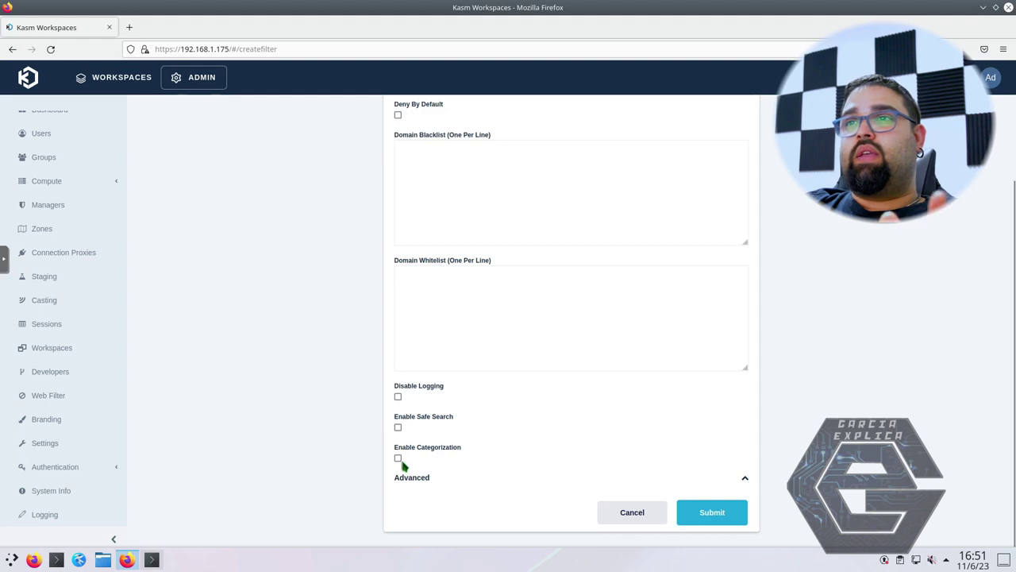
pyautogui.click(461, 168)
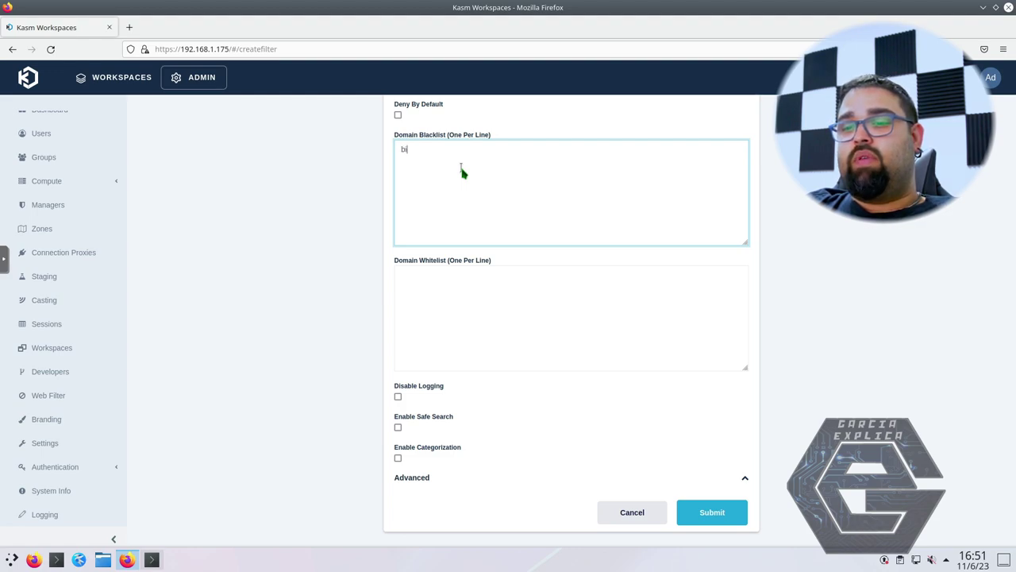
pyautogui.write('bing.com')
pyautogui.press('Tab')
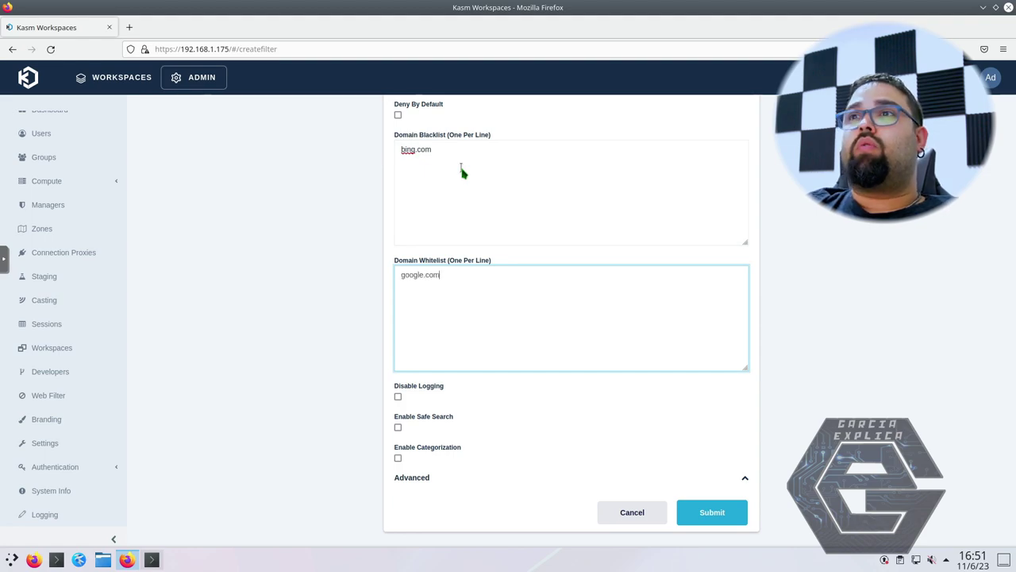
pyautogui.click(709, 509)
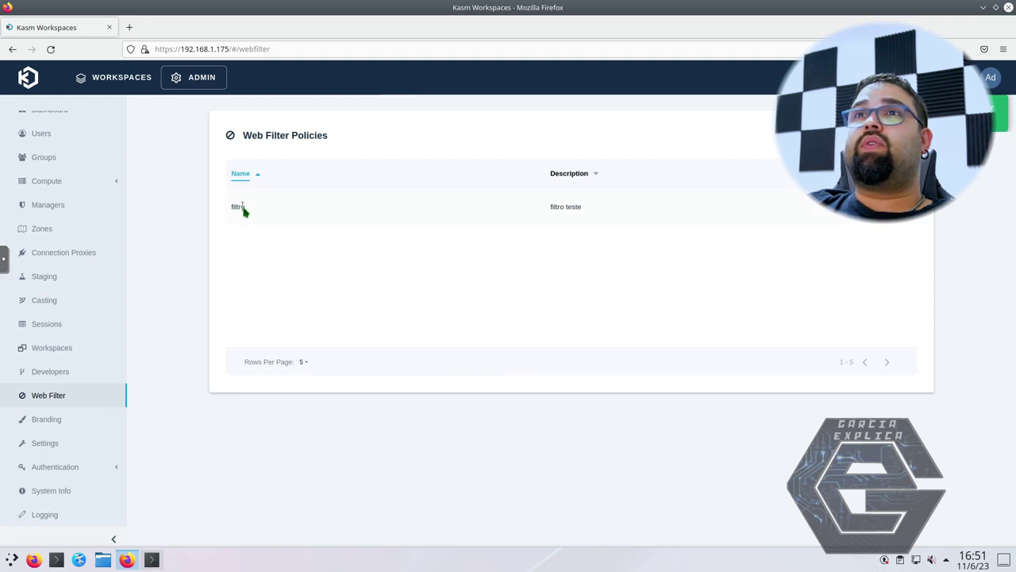
# Review the Chrome gr1 workspace's details and open the workspace for editing.
pyautogui.click(55, 354)
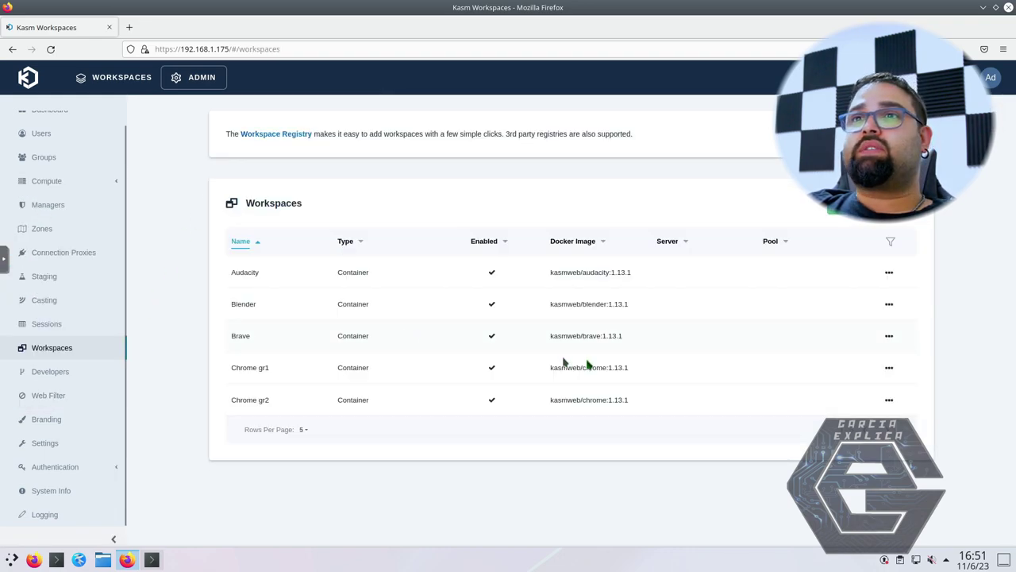
pyautogui.click(890, 368)
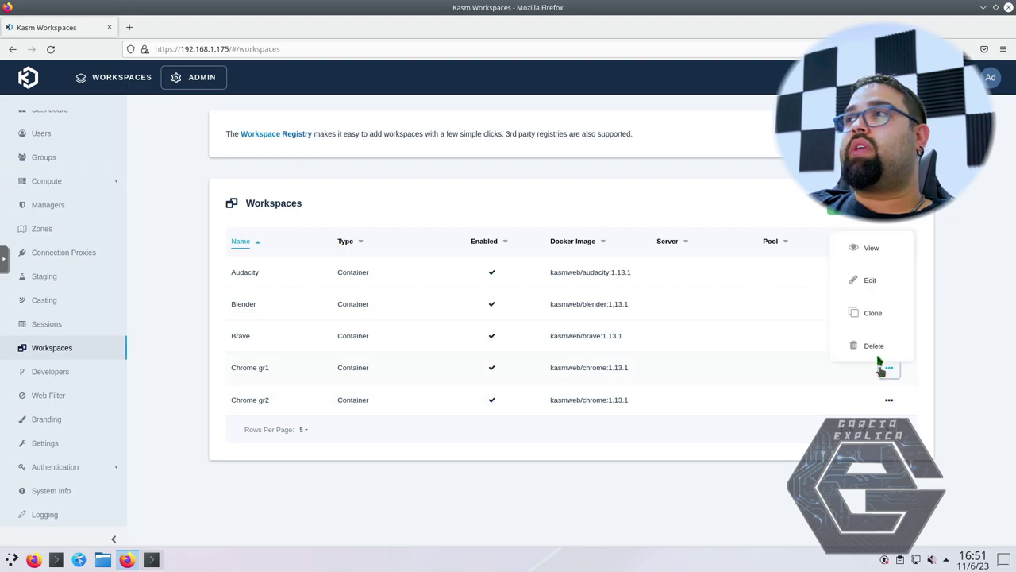
pyautogui.click(871, 250)
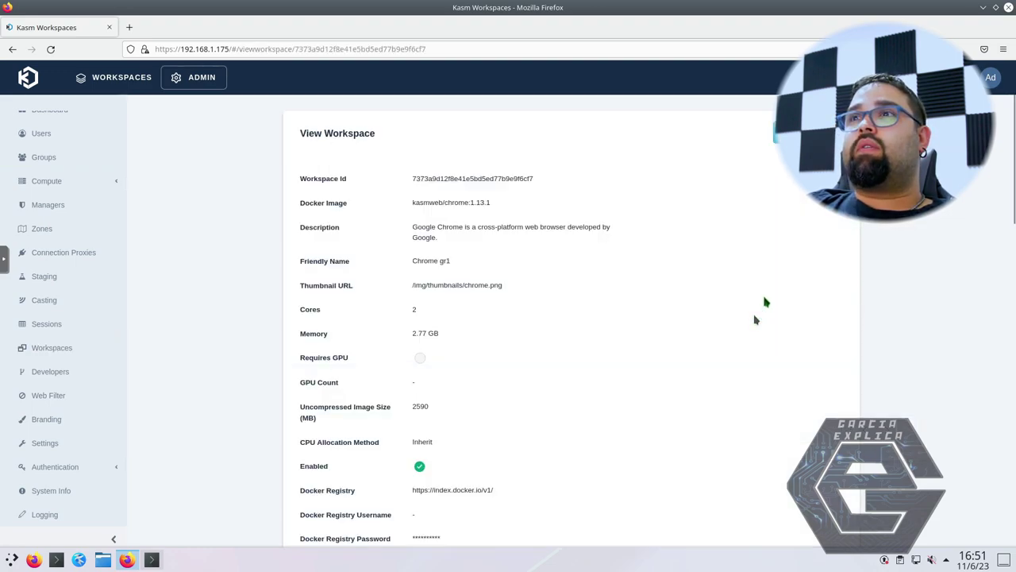
pyautogui.scroll(-10, 779, 273)
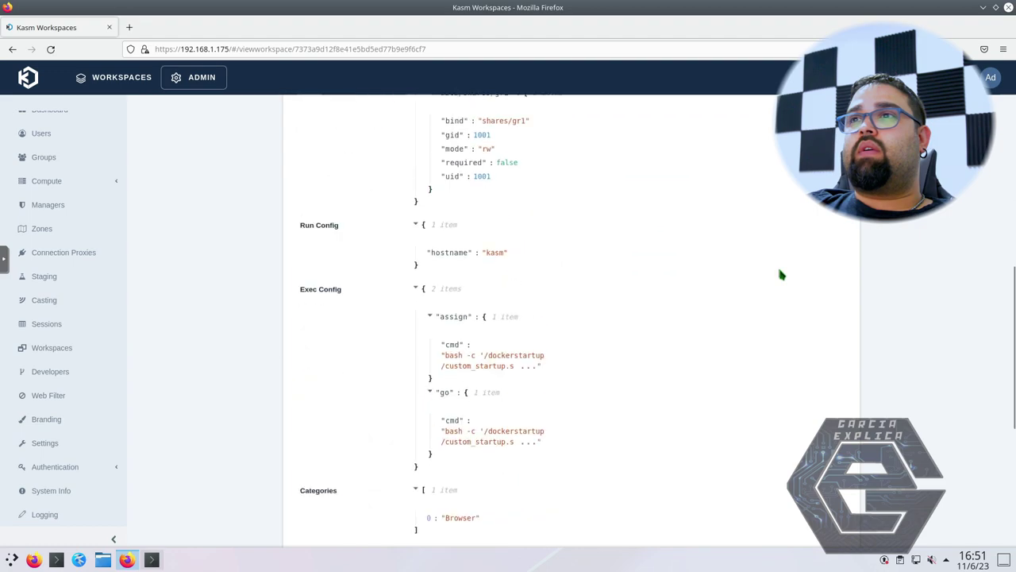
pyautogui.scroll(10, 780, 272)
pyautogui.click(782, 133)
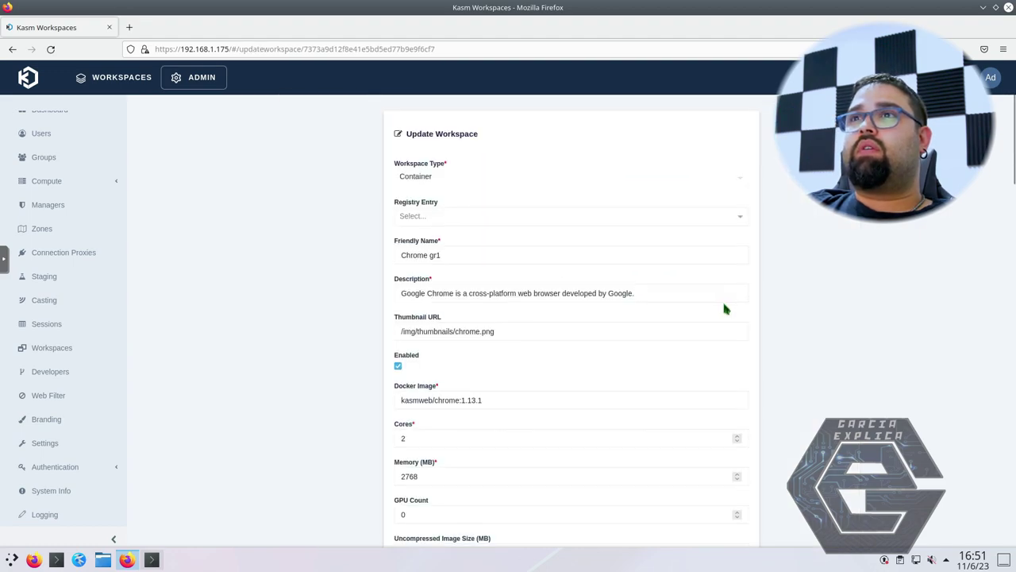
# Set the Chrome gr1 workspace's web filter policy to filtro and save the workspace.
pyautogui.scroll(-5, 781, 343)
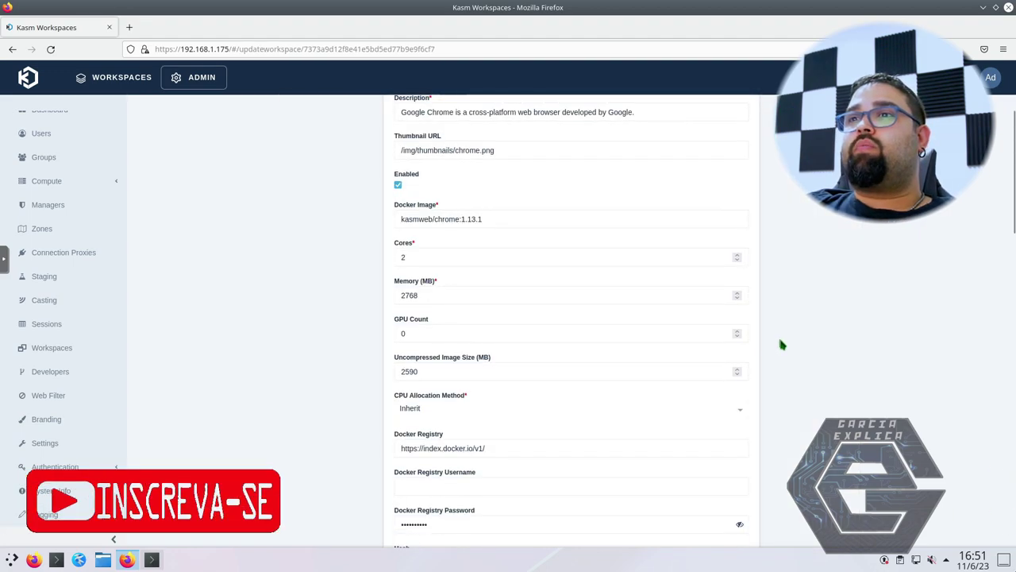
pyautogui.scroll(-8, 782, 344)
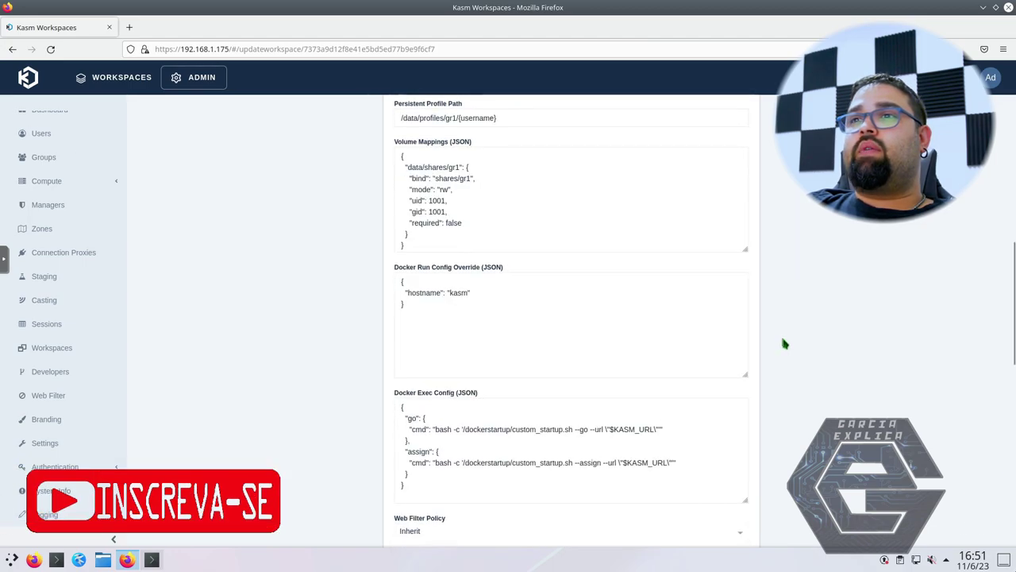
pyautogui.scroll(-3, 784, 343)
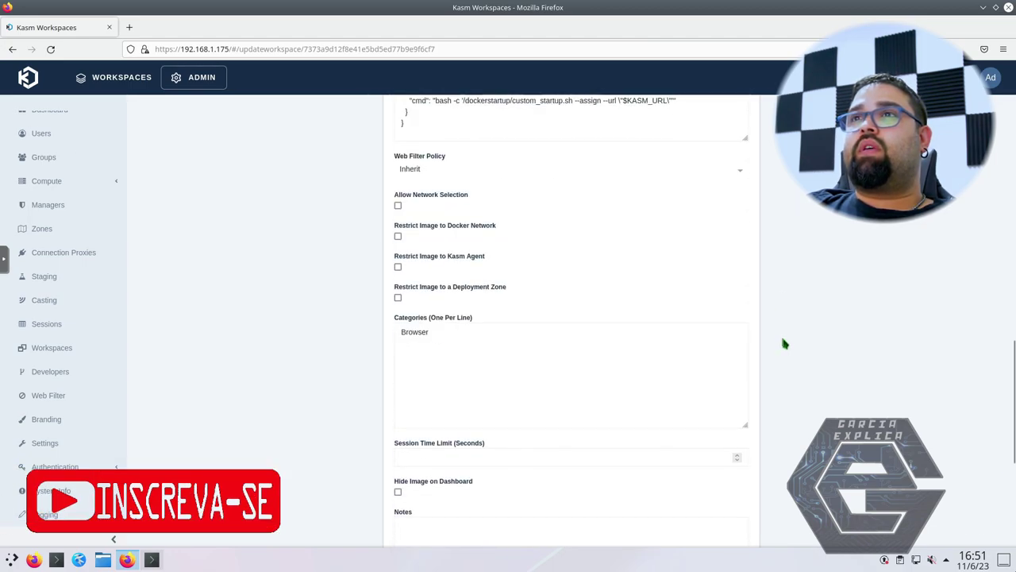
pyautogui.click(437, 169)
pyautogui.click(414, 192)
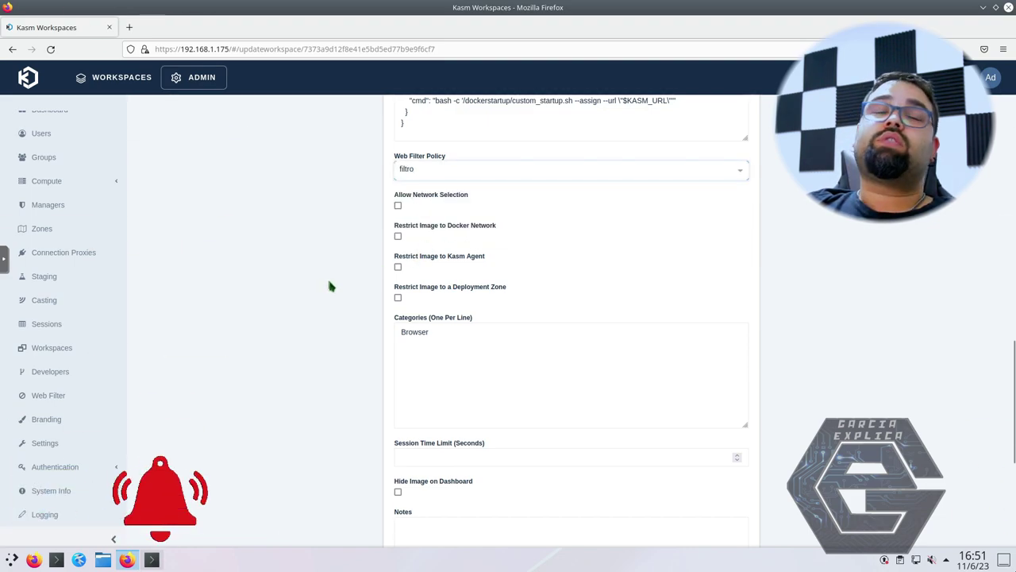
pyautogui.click(404, 167)
pyautogui.click(382, 185)
pyautogui.scroll(-5, 462, 317)
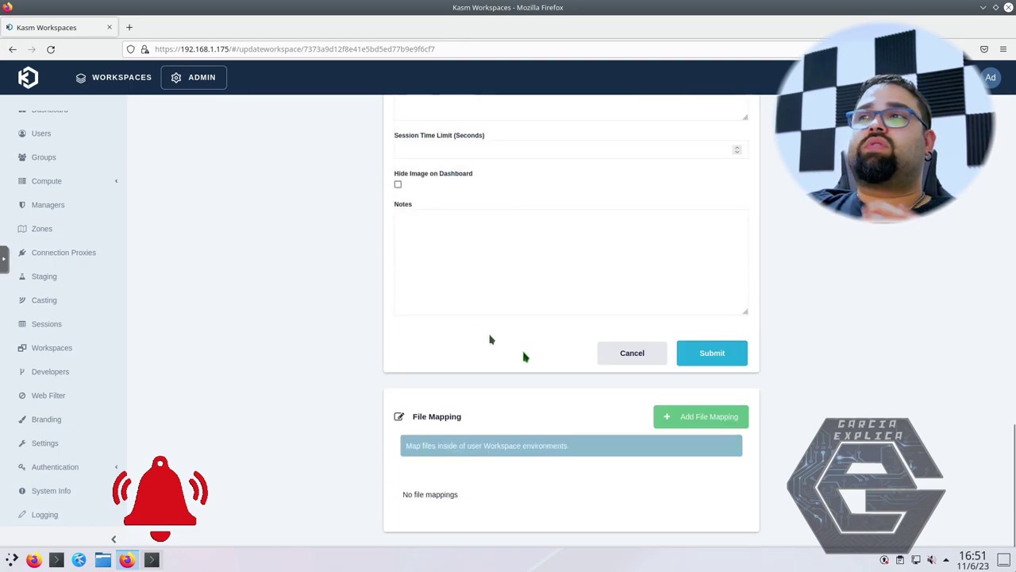
pyautogui.click(701, 352)
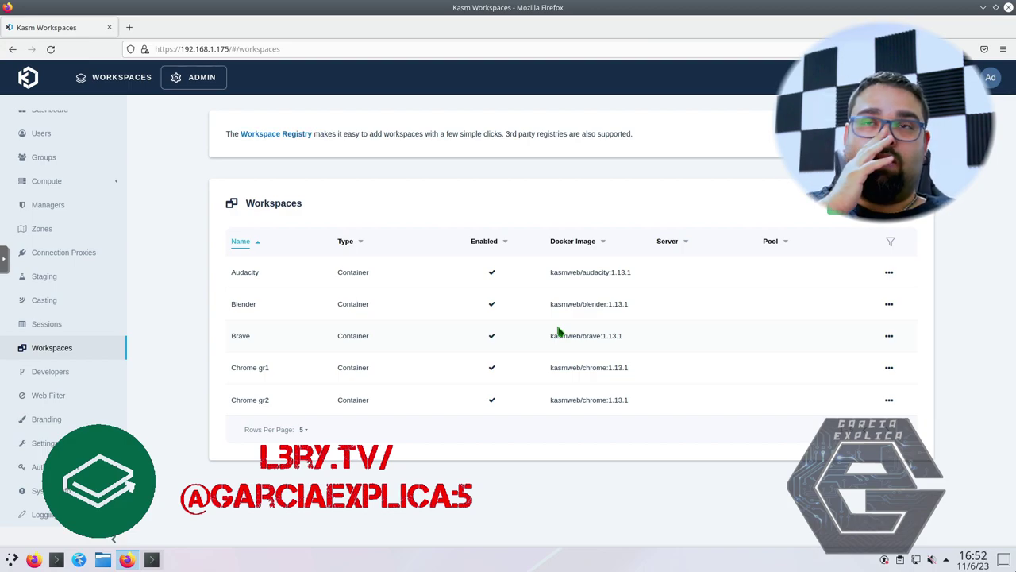
# Open the first GR group's details and review its settings, workspaces, SSO mappings and file mappings.
pyautogui.click(43, 157)
pyautogui.click(889, 277)
pyautogui.click(755, 277)
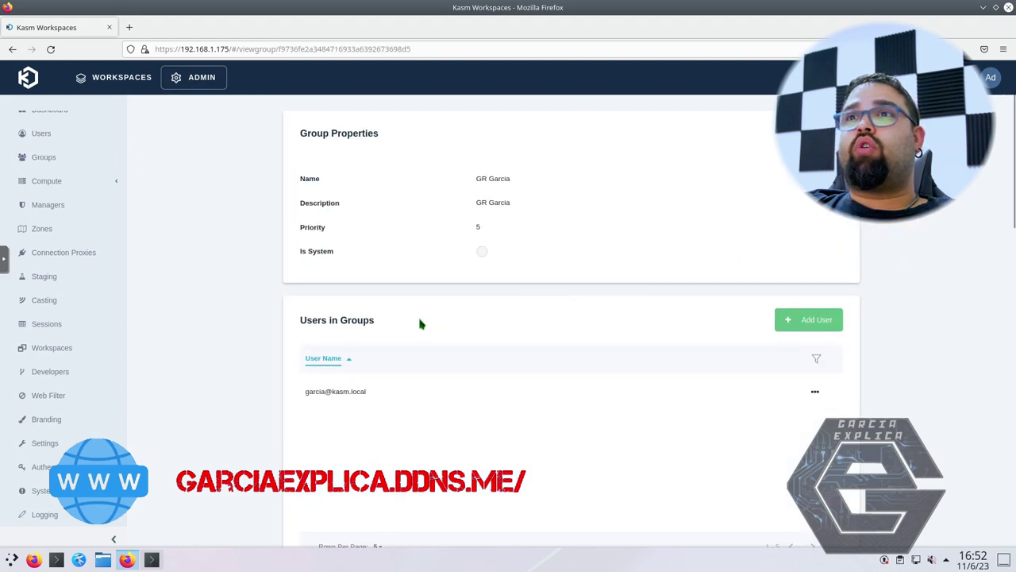
pyautogui.scroll(-4, 422, 319)
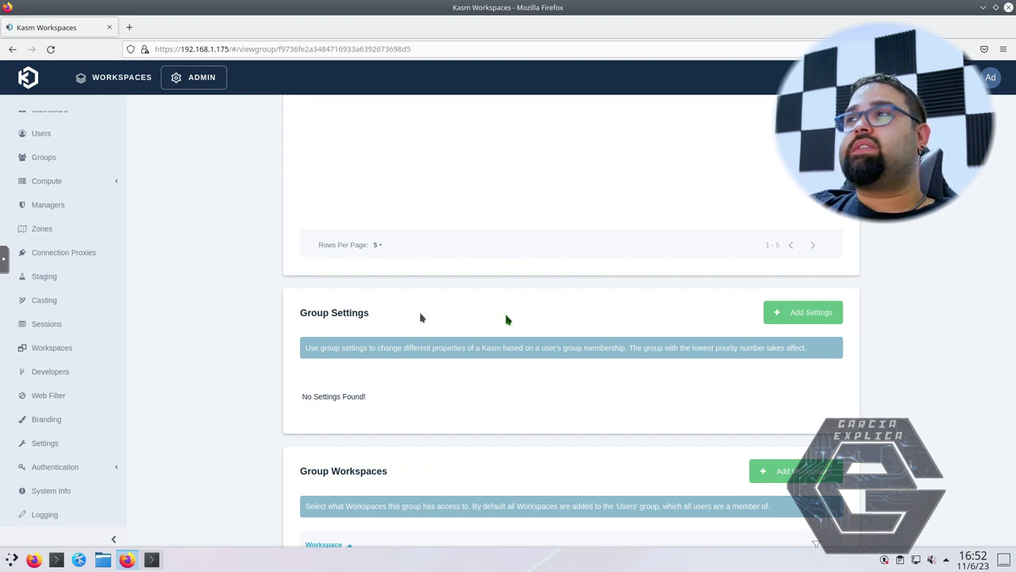
pyautogui.scroll(-5, 659, 334)
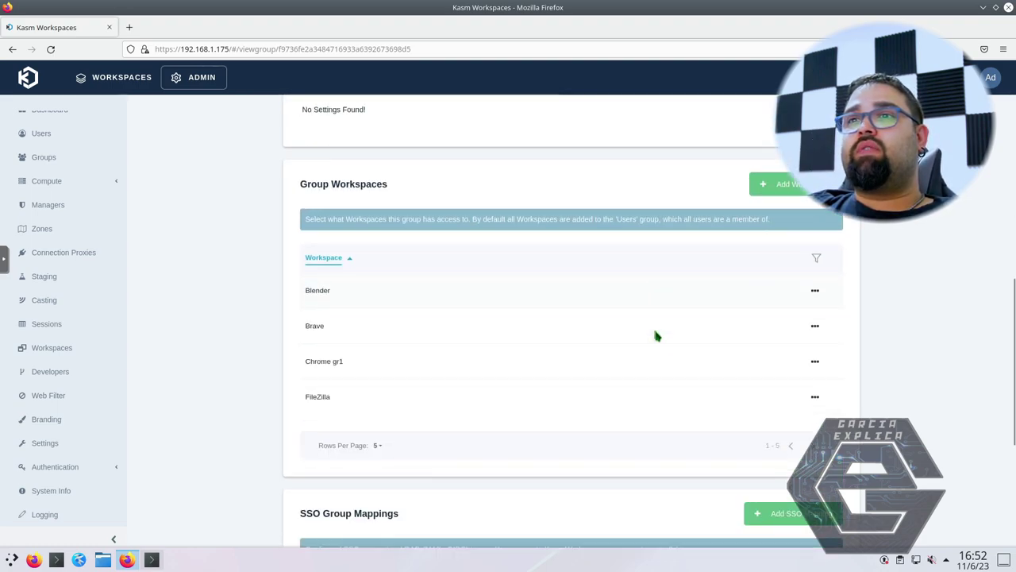
pyautogui.scroll(-3, 656, 336)
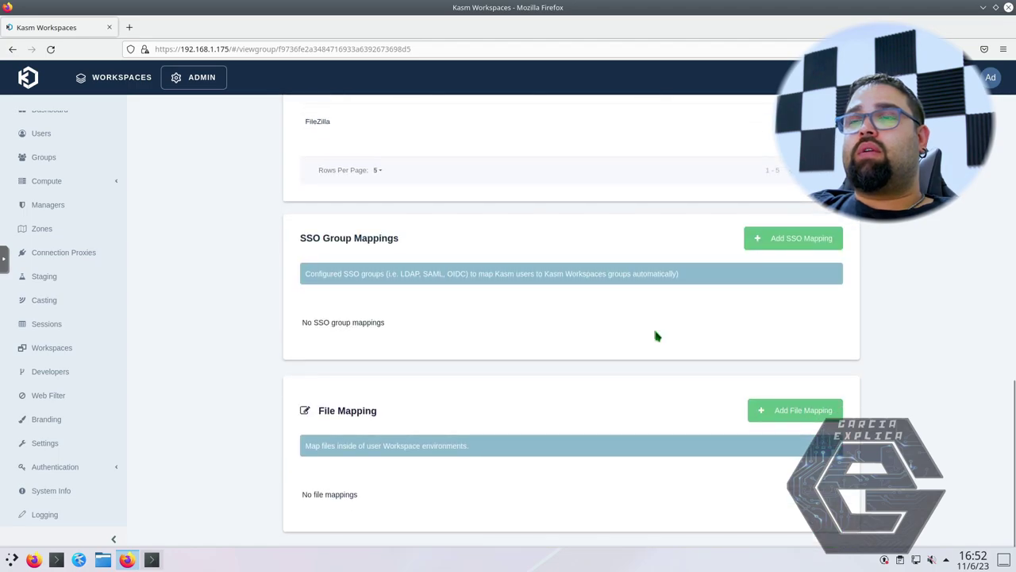
# Add the web_filter_policy setting to the group and select the existing filter policy as its value.
pyautogui.scroll(6, 656, 334)
pyautogui.click(788, 238)
pyautogui.click(525, 290)
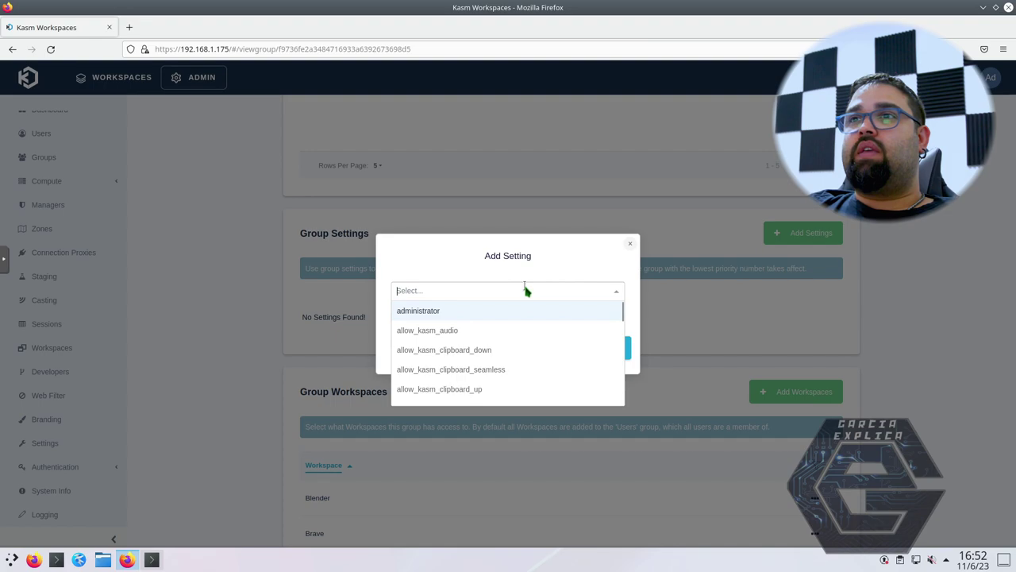
pyautogui.write('fil')
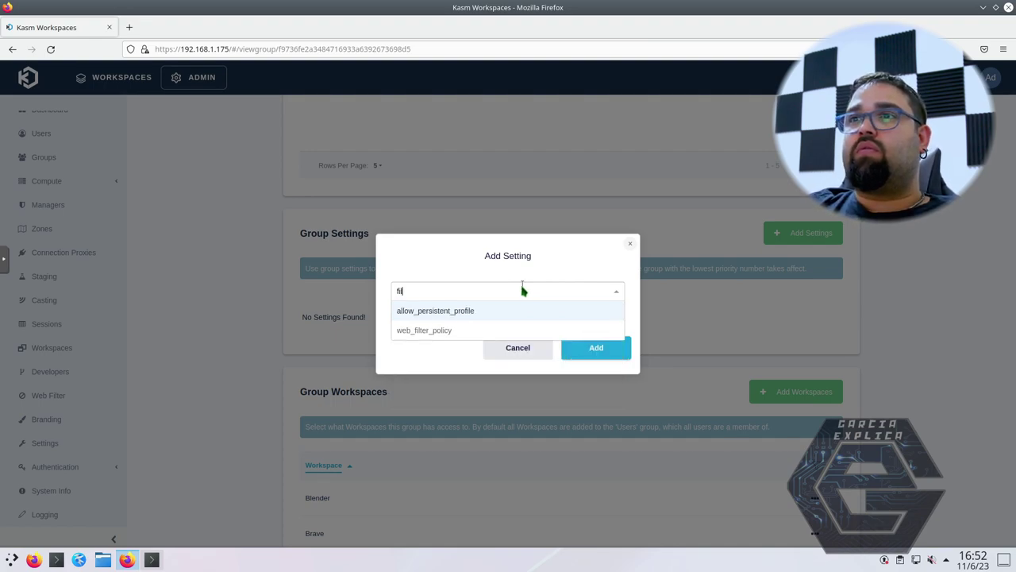
pyautogui.click(447, 331)
pyautogui.click(434, 345)
pyautogui.click(409, 359)
pyautogui.click(586, 389)
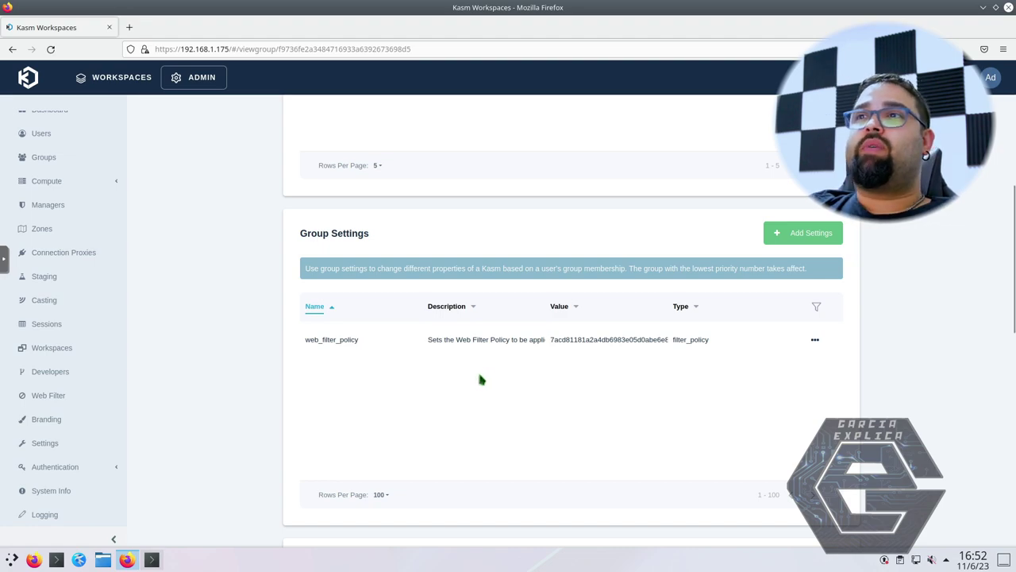
# Open a new file mapping for the group, examine its type, name, description and destination path fields, and cancel it.
pyautogui.scroll(-8, 481, 377)
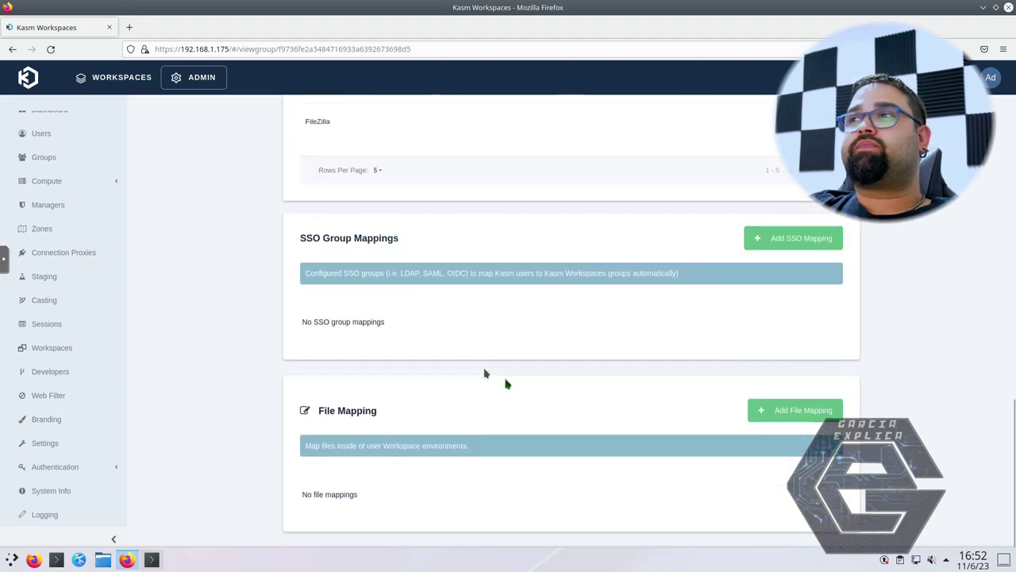
pyautogui.click(752, 416)
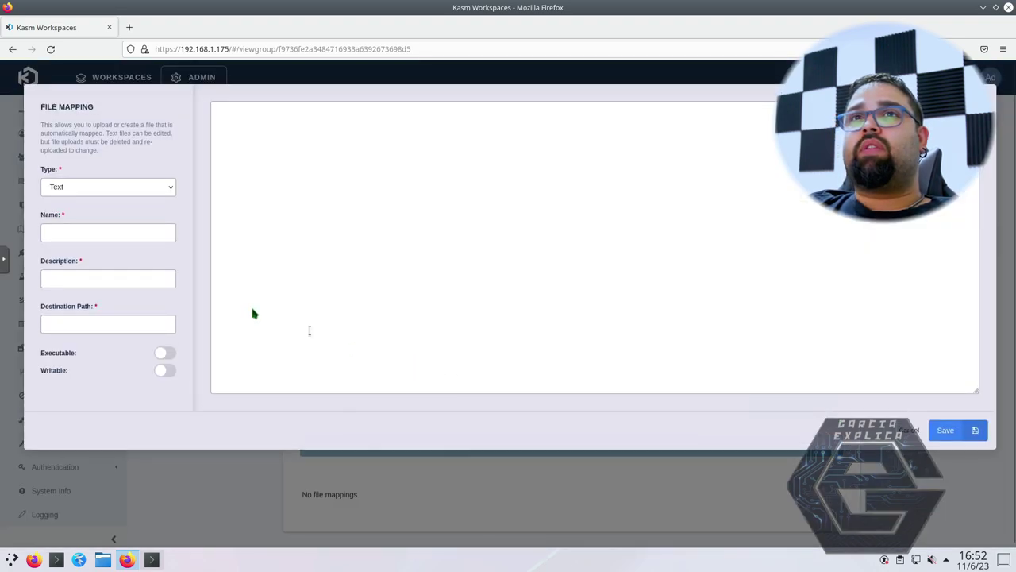
pyautogui.click(94, 232)
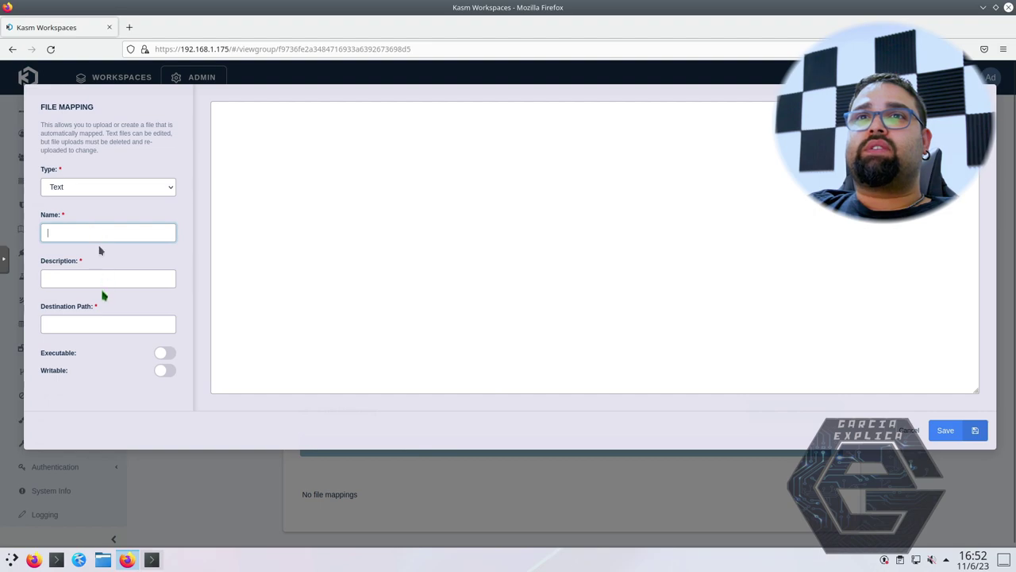
pyautogui.click(103, 325)
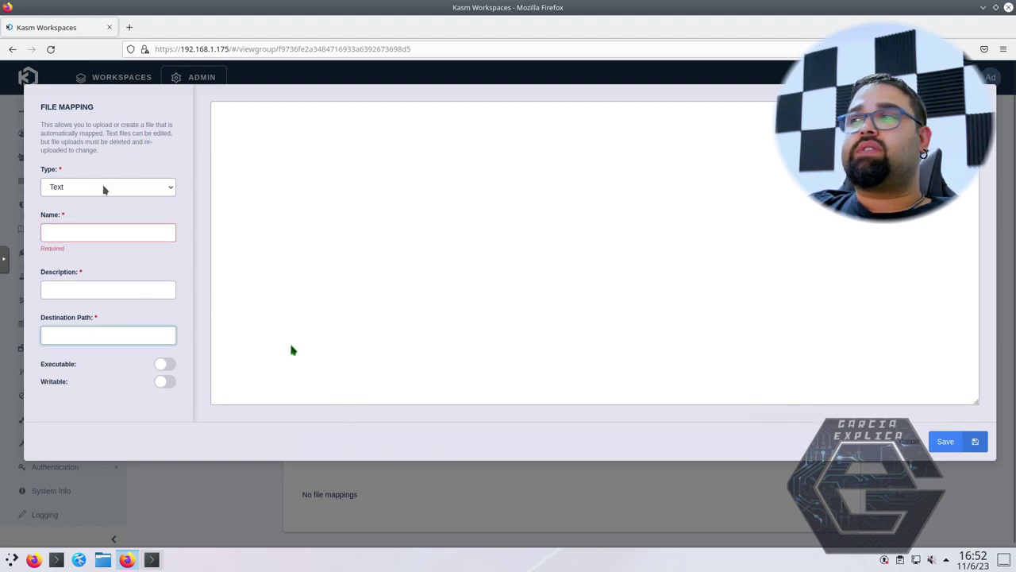
pyautogui.click(911, 447)
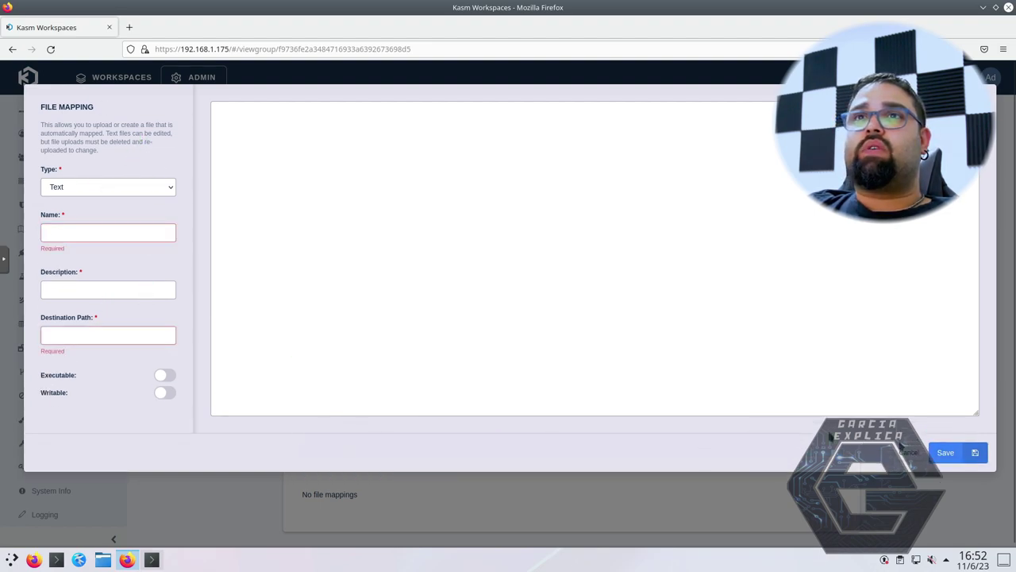
pyautogui.click(908, 453)
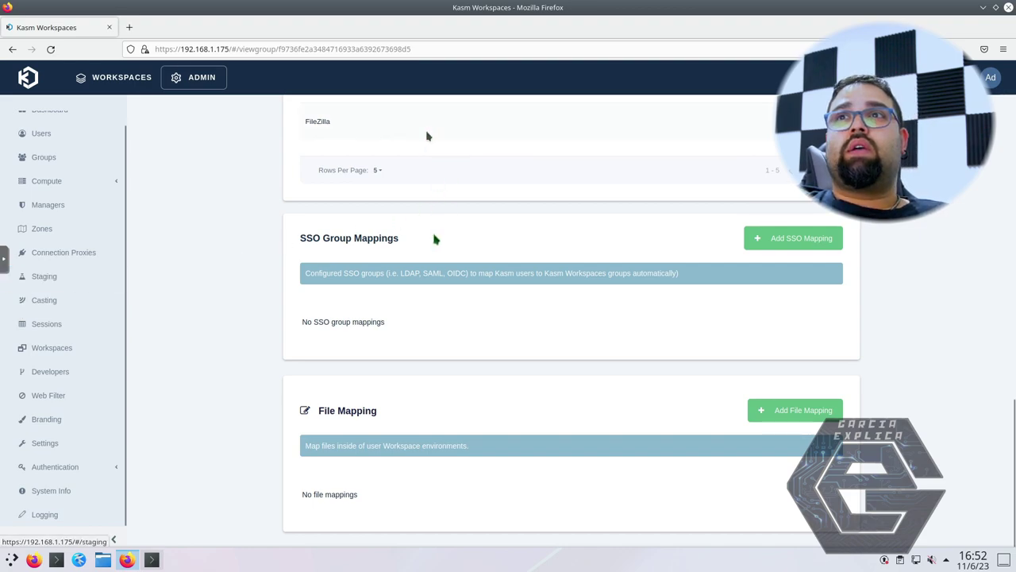
# Leave the group's details and open the user workspaces dashboard.
pyautogui.scroll(6, 233, 344)
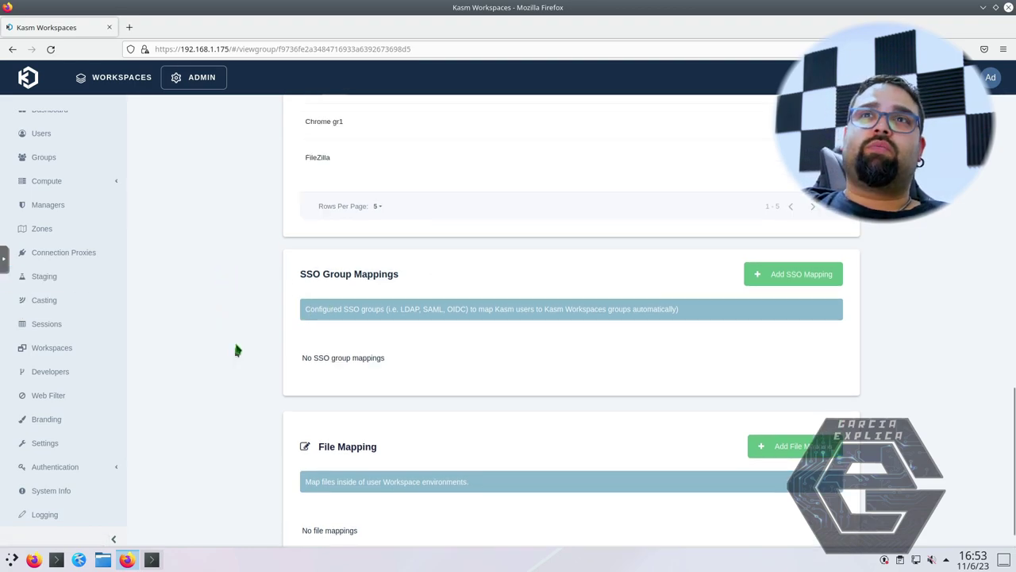
pyautogui.scroll(5, 230, 341)
pyautogui.scroll(1, 103, 191)
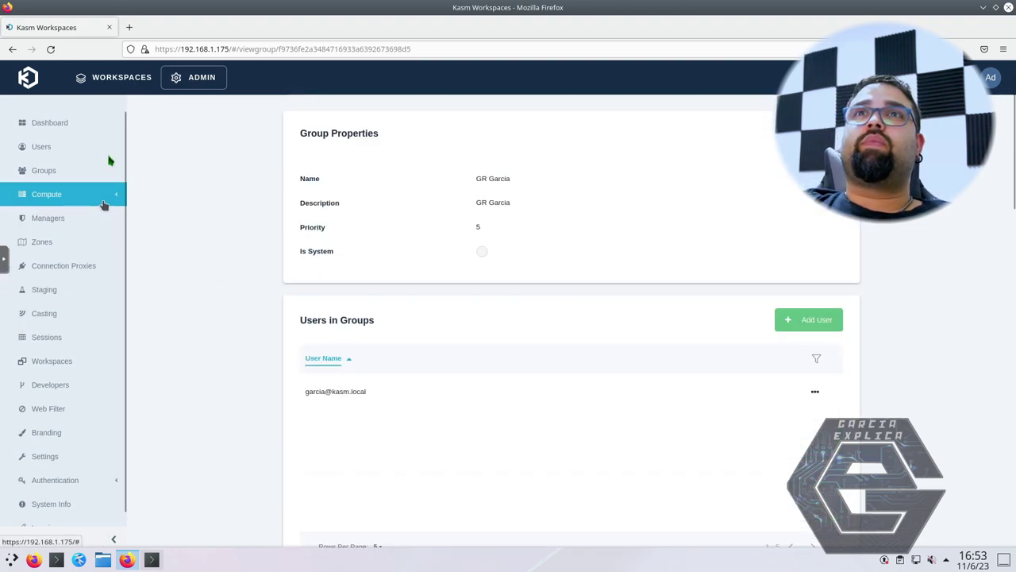
pyautogui.click(117, 80)
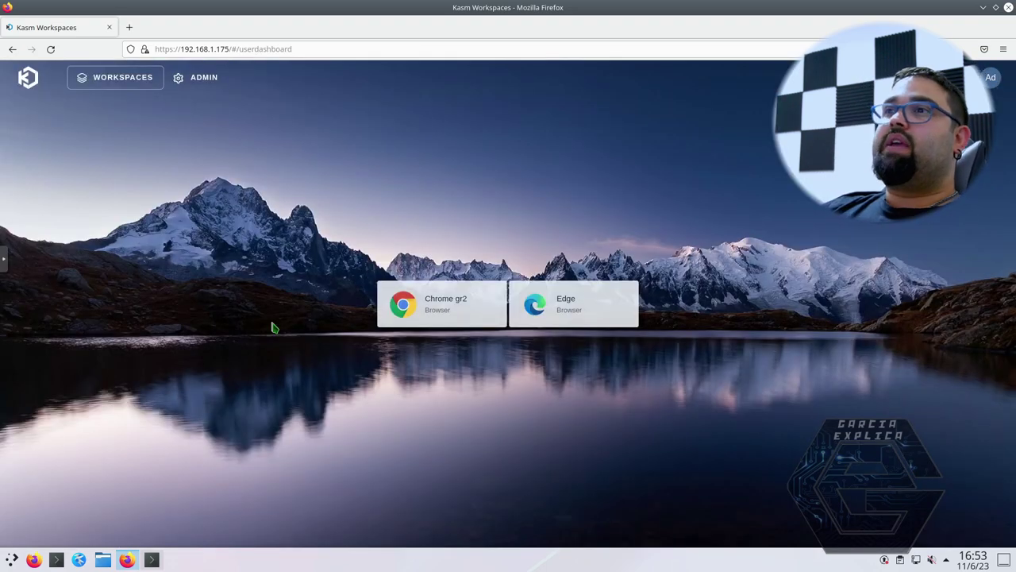